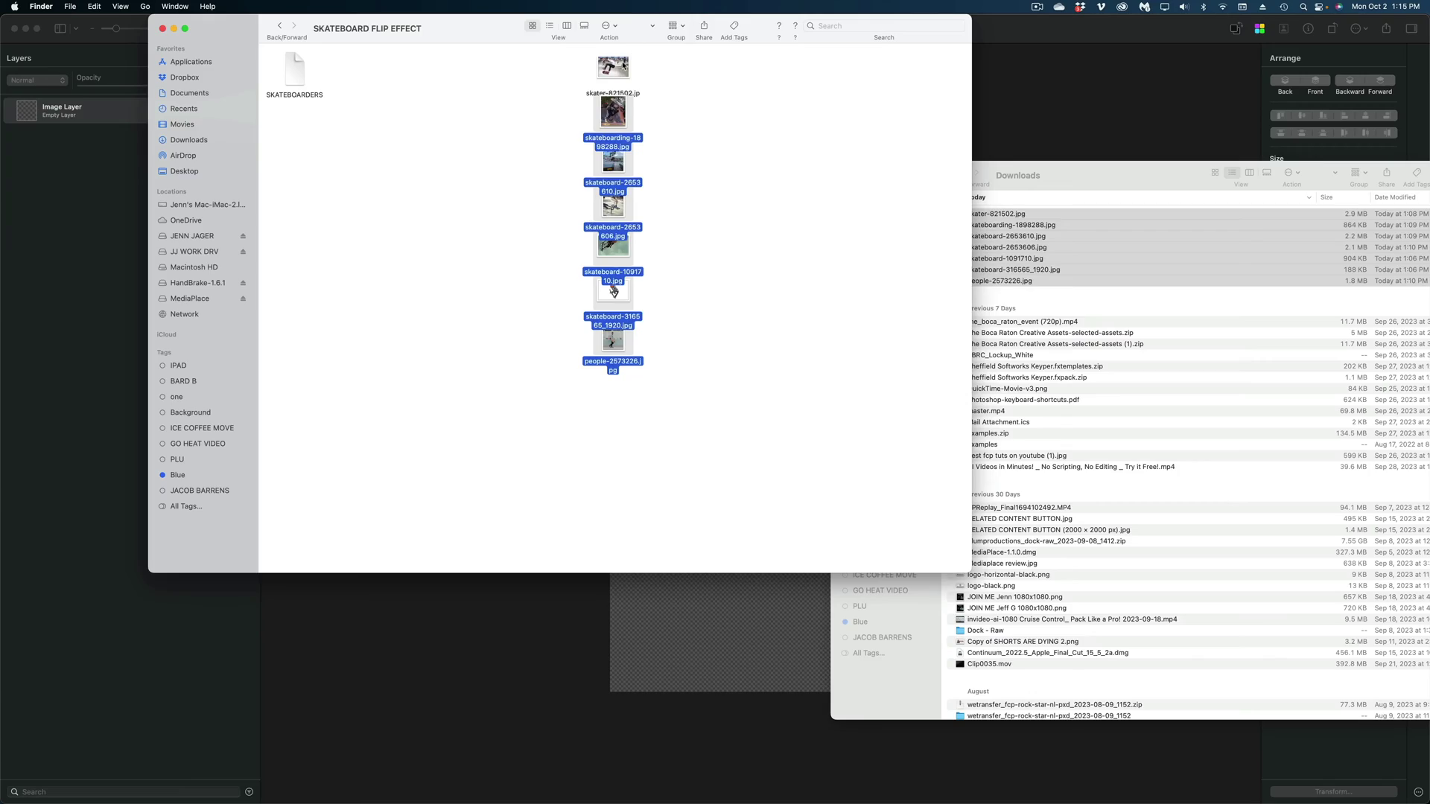
# Import the seven skater photos as layers, erase their backgrounds, and show only the Parachuting layer
pyautogui.keyDown('super'); pyautogui.click(623, 64); pyautogui.keyUp('super')
pyautogui.moveTo(623, 65); pyautogui.dragTo(104, 107)
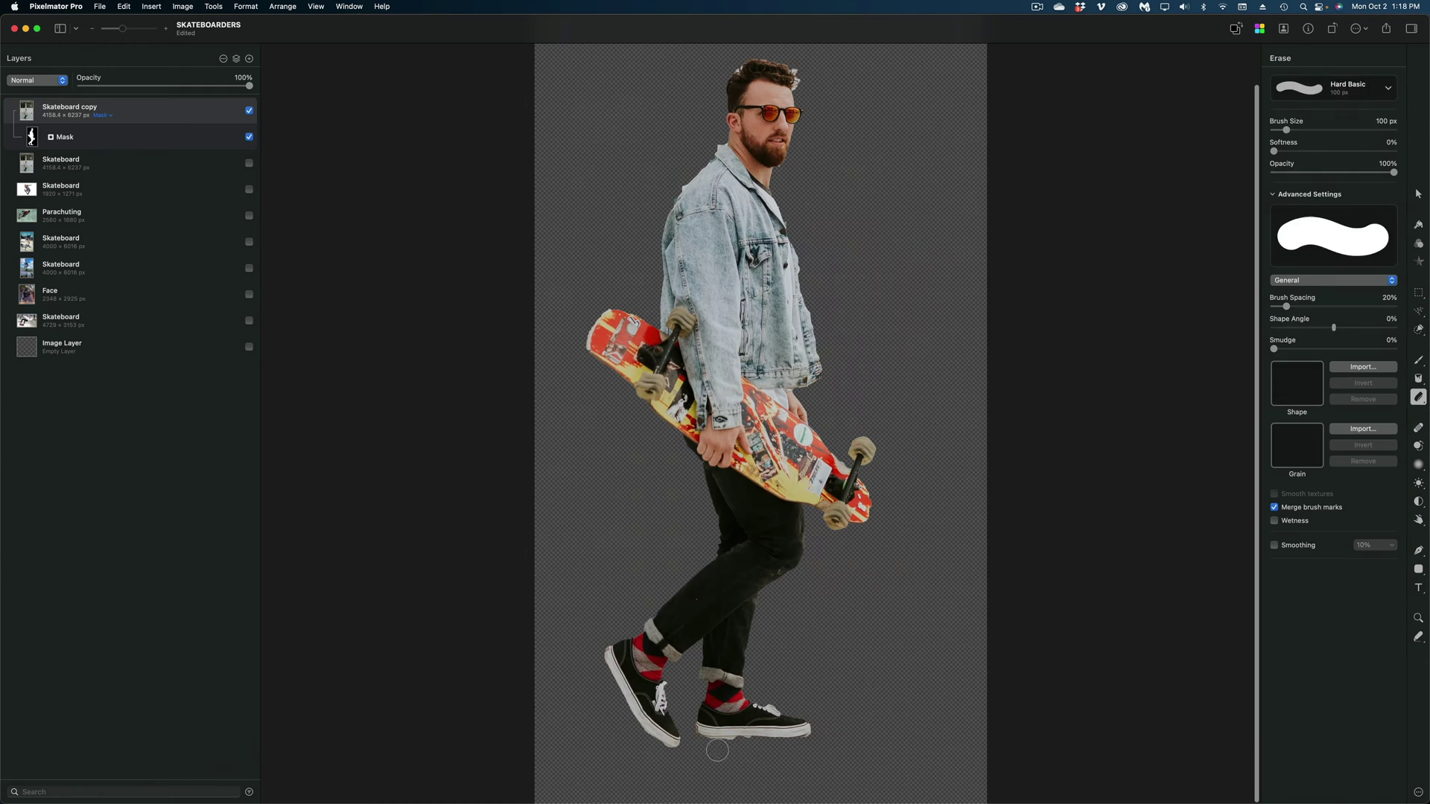
pyautogui.press('[')
pyautogui.press('[')
pyautogui.press('[')
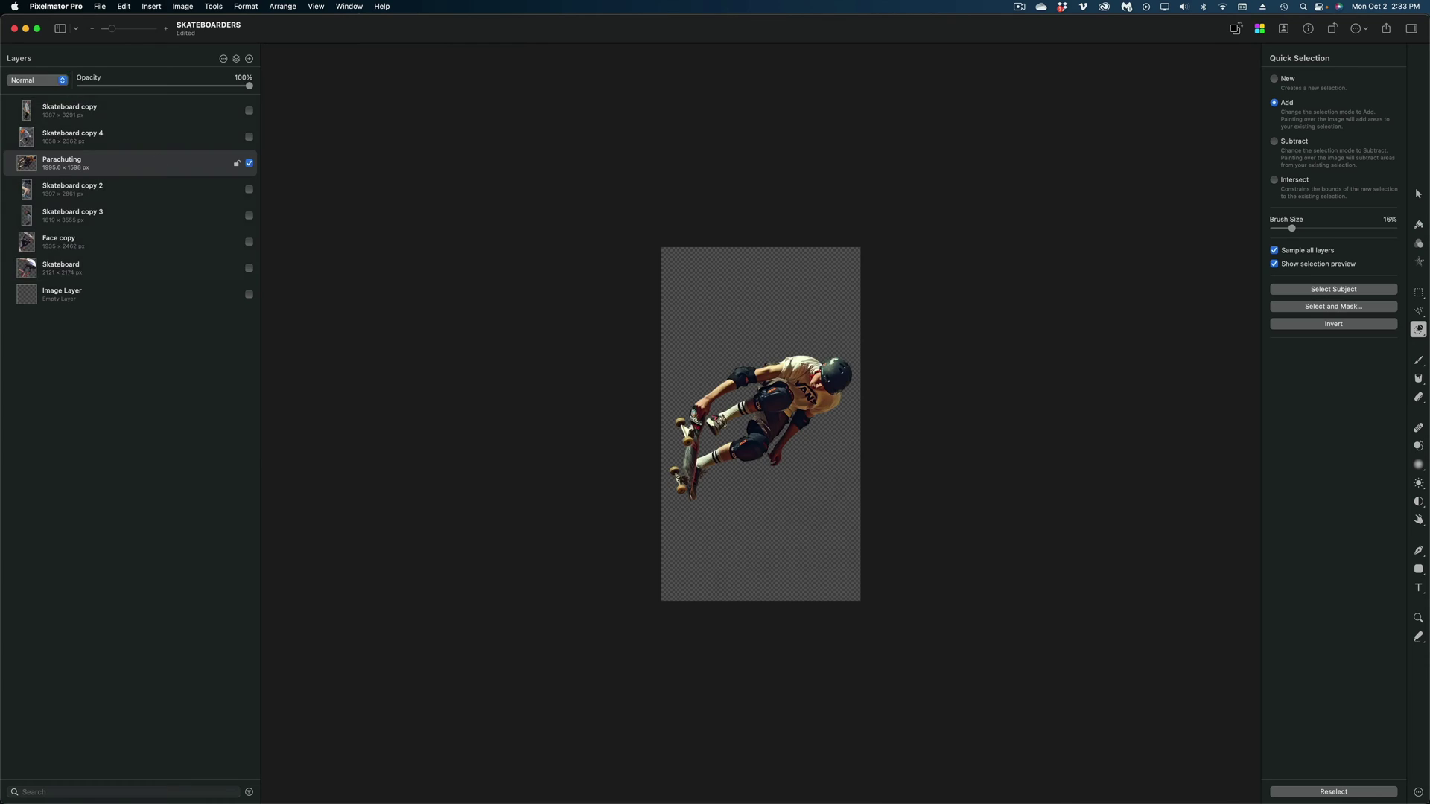
# Export the Parachuting and Skateboard copy 2 cutouts as SKATEBOARDER 3 and SKATEBOARDER 4 PNGs
pyautogui.press('super+shift+e')
pyautogui.press('Right')
pyautogui.press('BackSpace')
pyautogui.write('3')
pyautogui.press('Return')
pyautogui.click(250, 163)
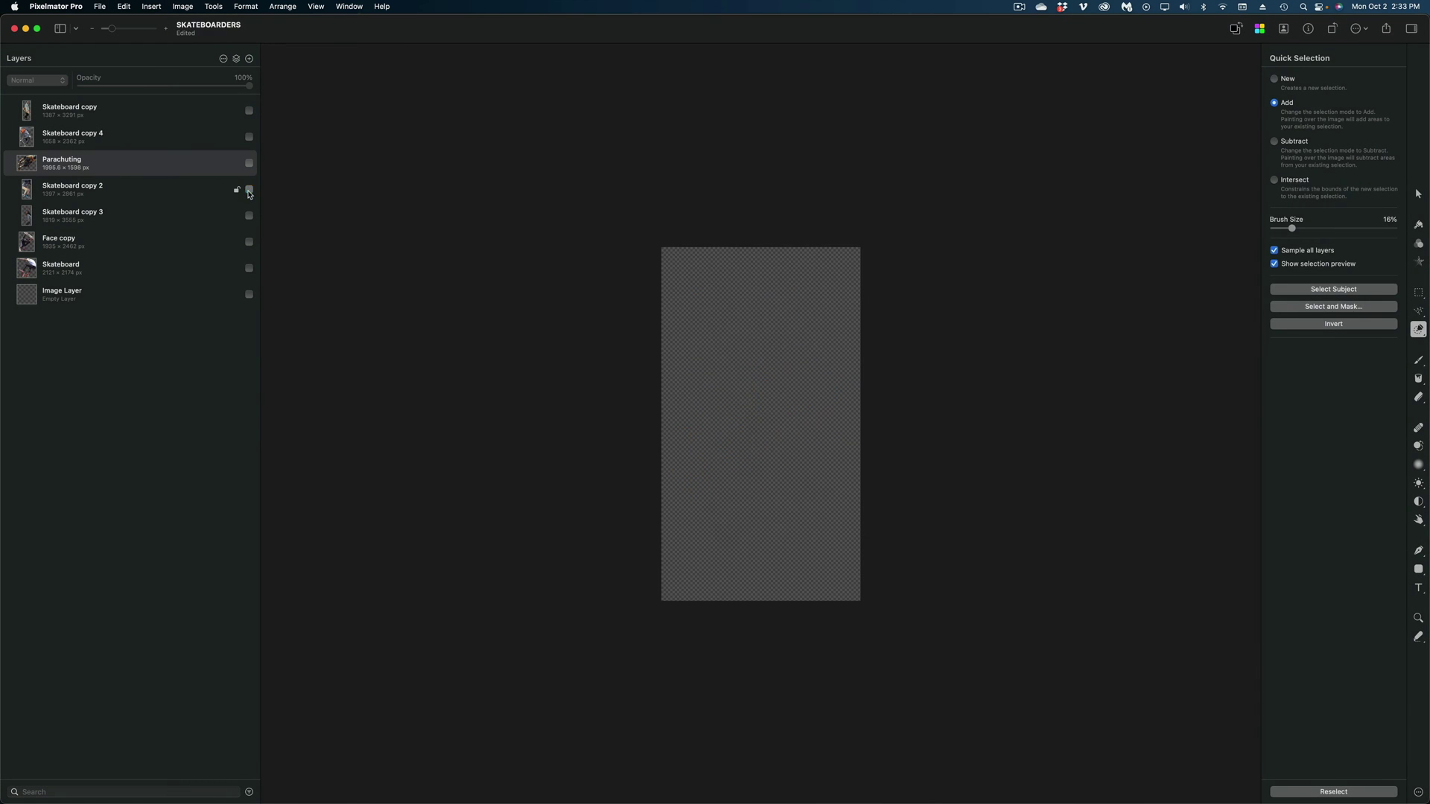
pyautogui.click(250, 189)
pyautogui.press('super+shift+e')
pyautogui.press('Right')
pyautogui.press('BackSpace')
pyautogui.write('4')
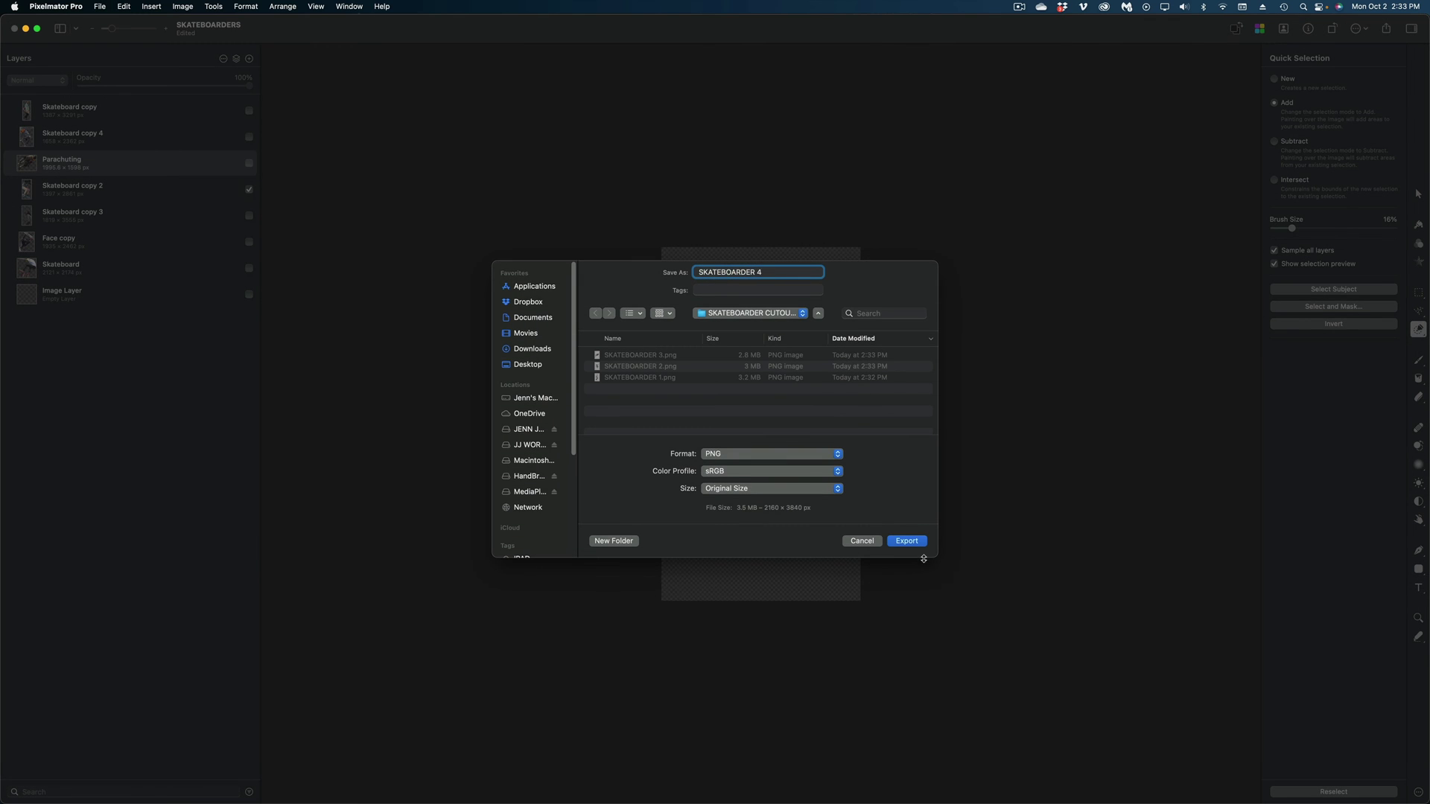
pyautogui.press('Return')
# Export the Skateboard copy 3 and Face copy cutouts as the next numbered SKATEBOARDER PNGs
pyautogui.click(249, 189)
pyautogui.click(250, 216)
pyautogui.press('super+shift+e')
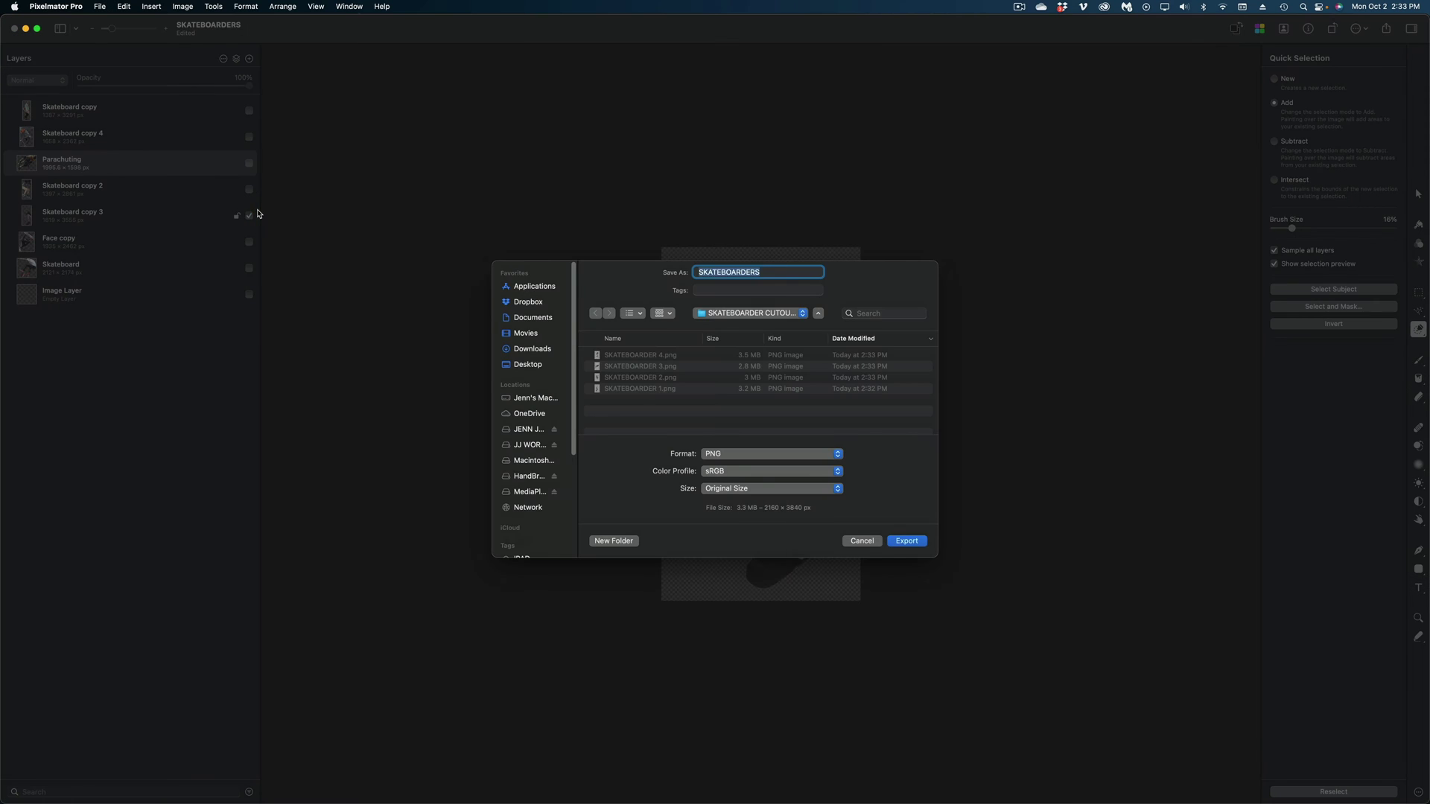
pyautogui.press('Right')
pyautogui.press('Return')
pyautogui.click(250, 216)
pyautogui.click(249, 241)
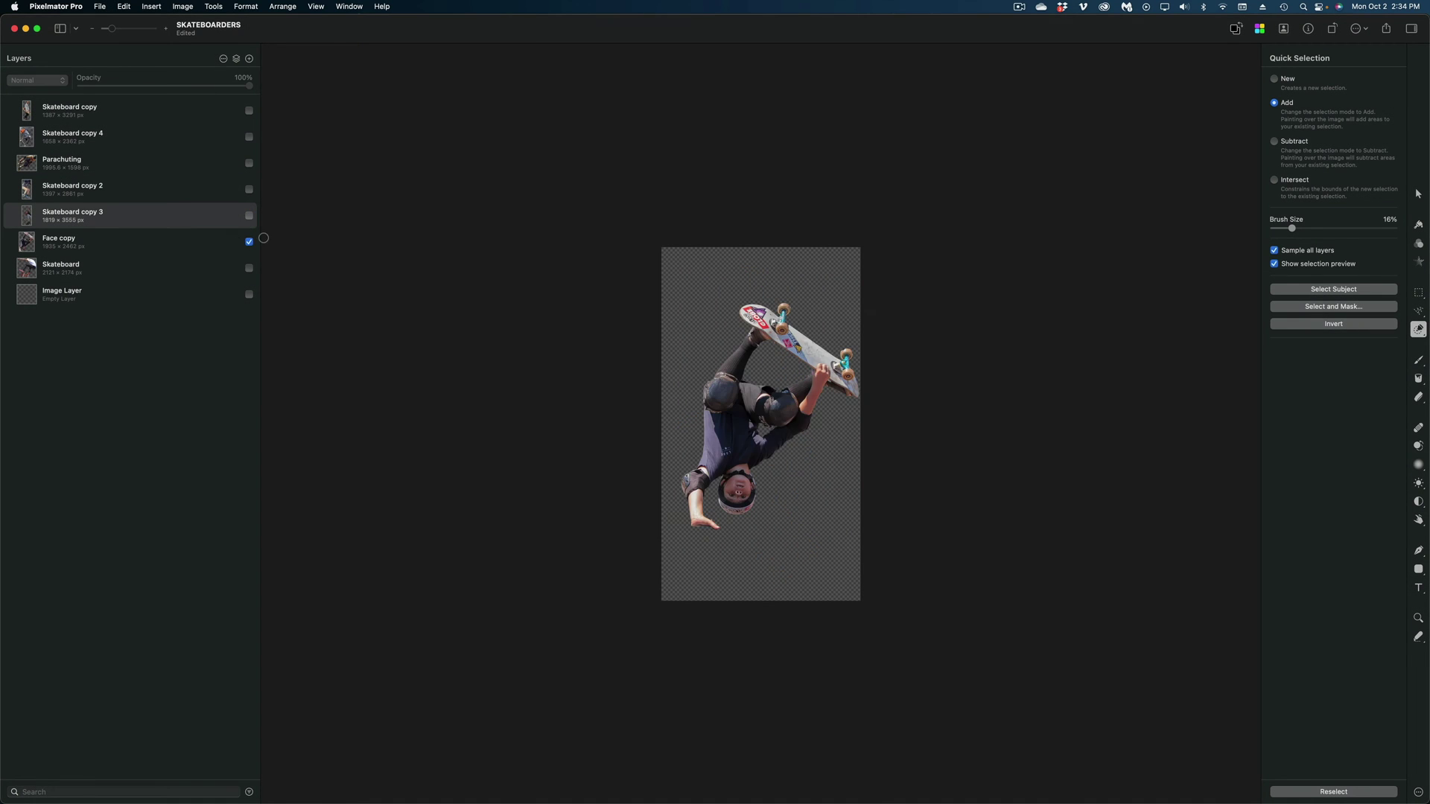
pyautogui.press('super+shift+e')
pyautogui.press('Right')
pyautogui.click(906, 540)
# Export the Skateboard layer on its own as the last numbered SKATEBOARDER PNG
pyautogui.click(250, 241)
pyautogui.click(249, 268)
pyautogui.press('super+shift+e')
pyautogui.press('Right')
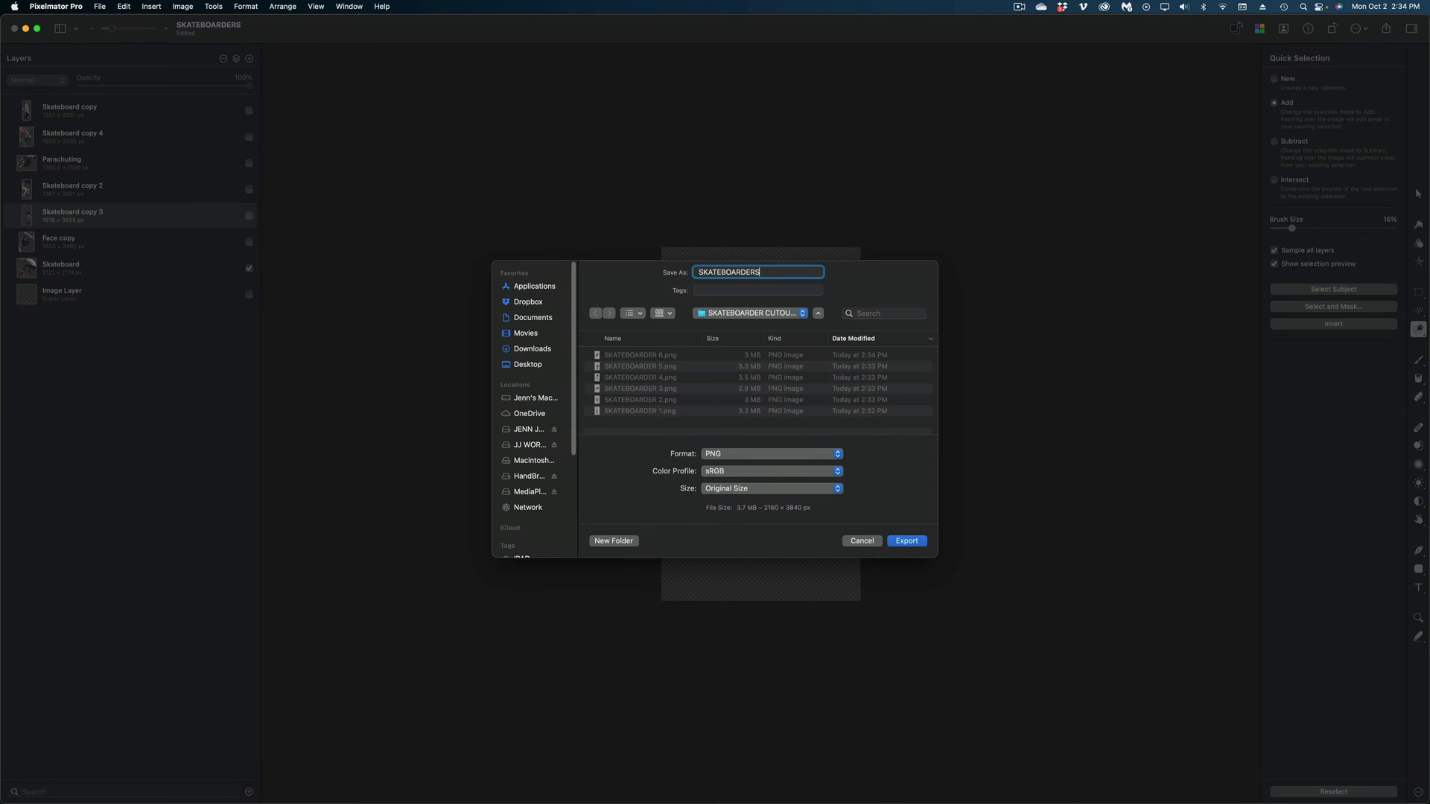
pyautogui.click(910, 541)
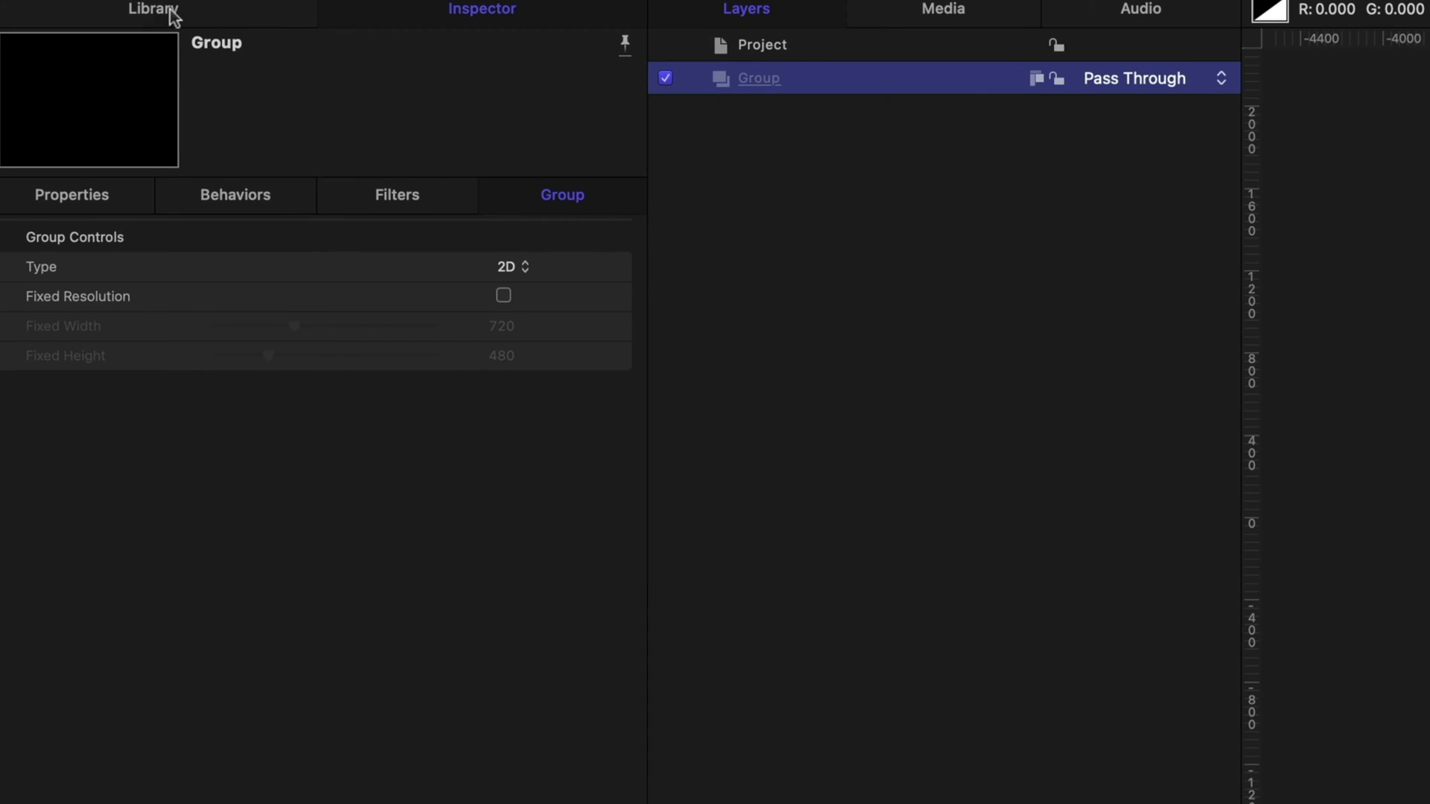
# Browse the Library's Generators category, showing Caustics, Checkerboard, Clouds and Color Solid
pyautogui.click(153, 9)
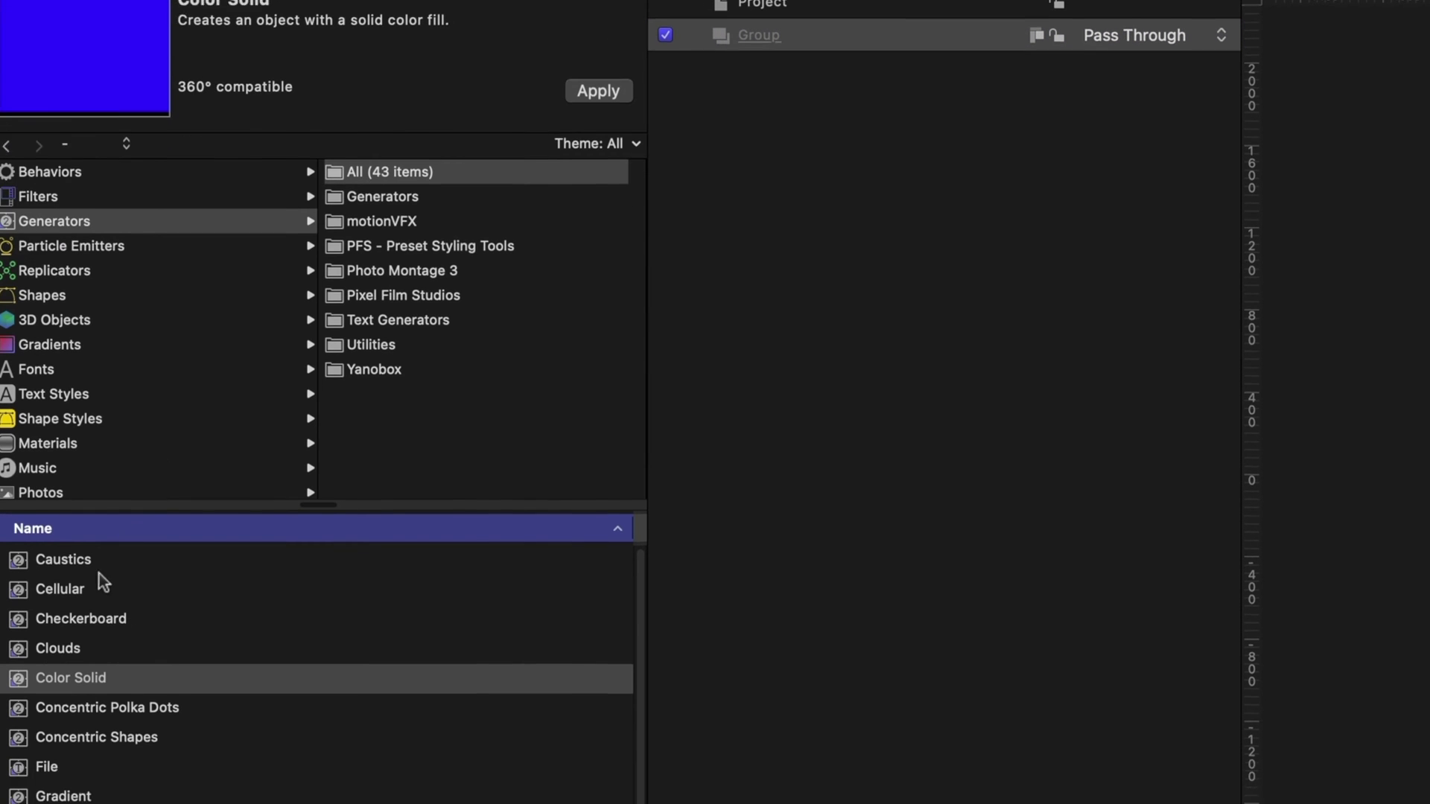
# Add a Color Solid generator in a new group and set its colour to pink
pyautogui.moveTo(52, 726); pyautogui.dragTo(566, 322)
pyautogui.moveTo(568, 1); pyautogui.dragTo(747, 0)
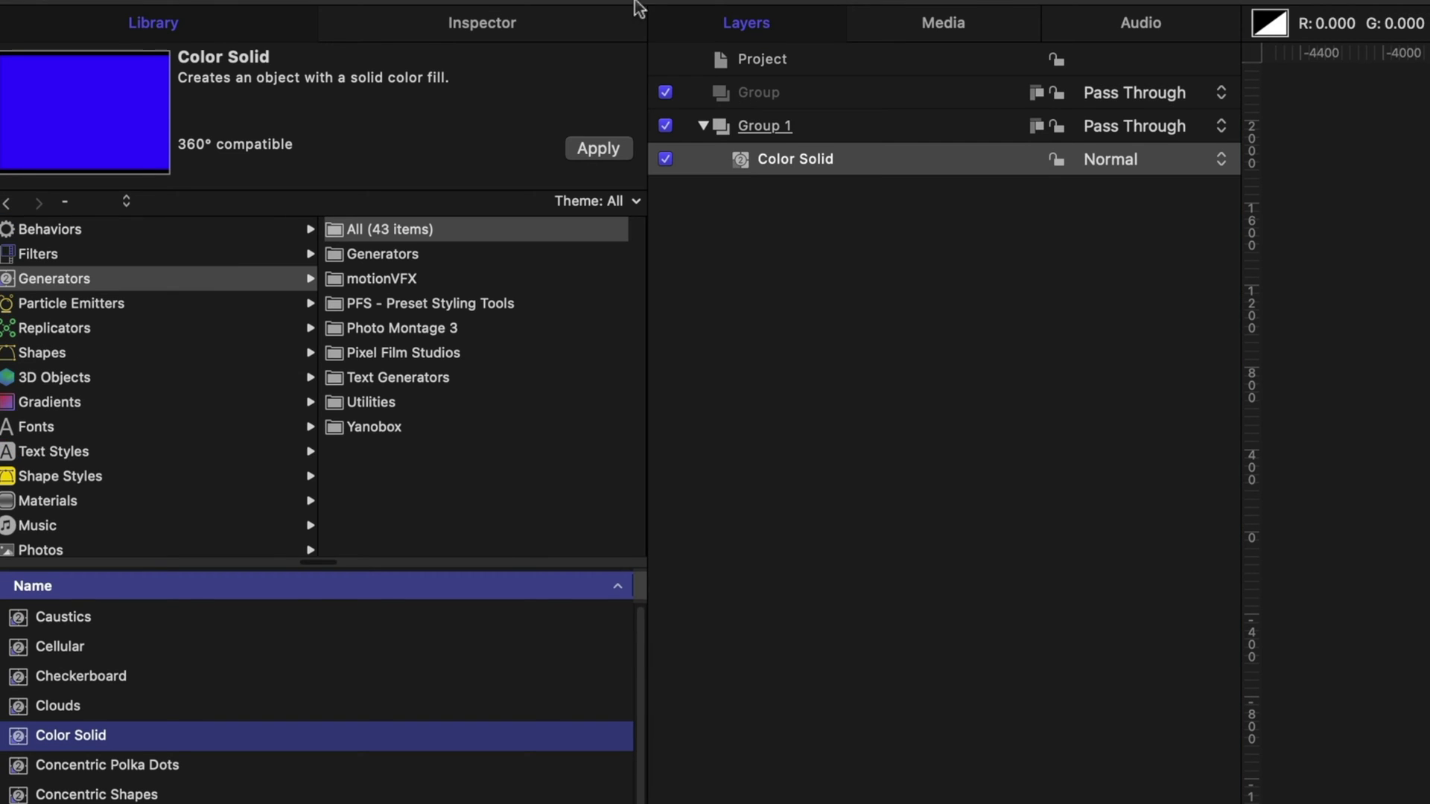
pyautogui.click(484, 22)
pyautogui.click(492, 368)
pyautogui.click(469, 803)
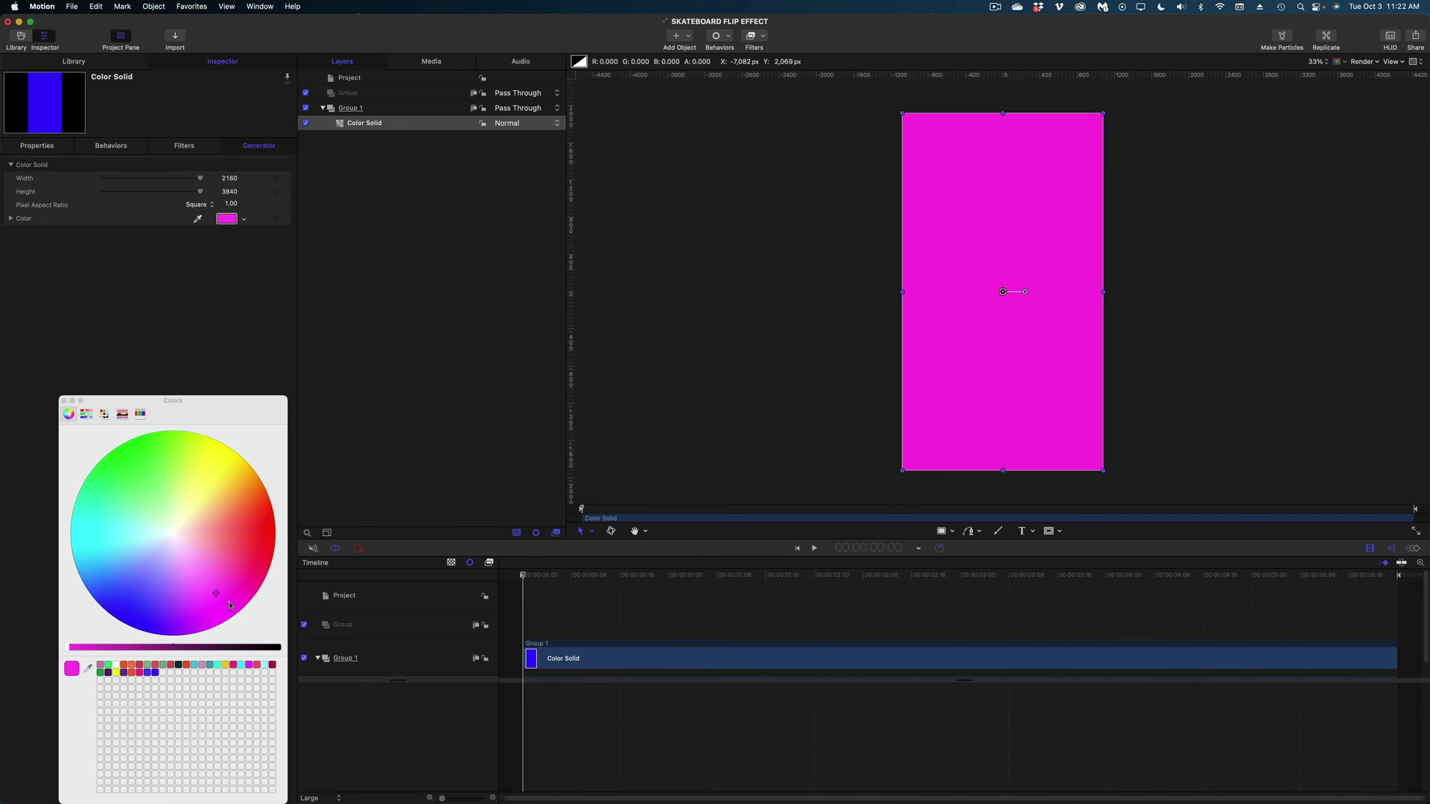
pyautogui.click(229, 605)
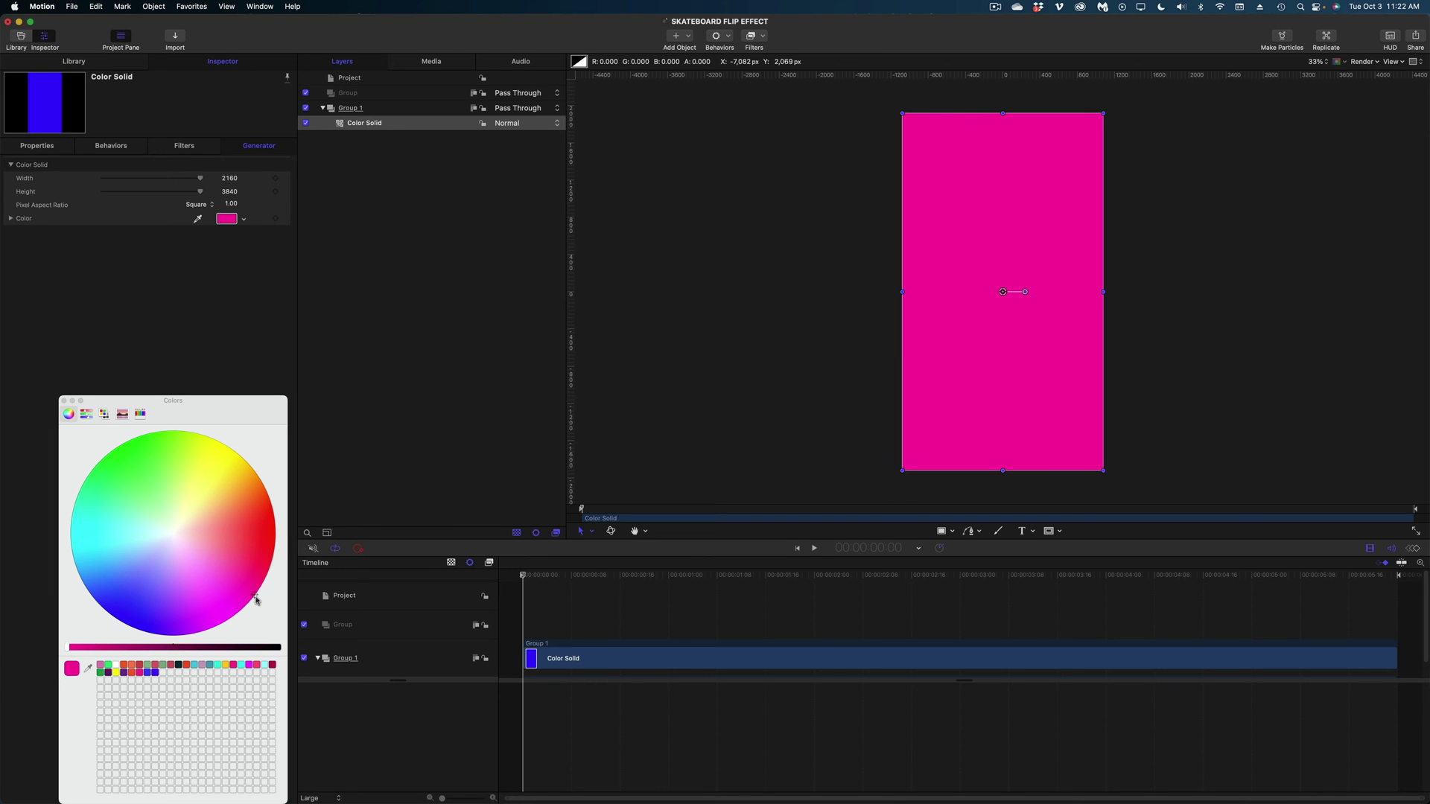
pyautogui.click(64, 400)
# Rename Group 1 to BKG and collapse it
pyautogui.click(348, 110)
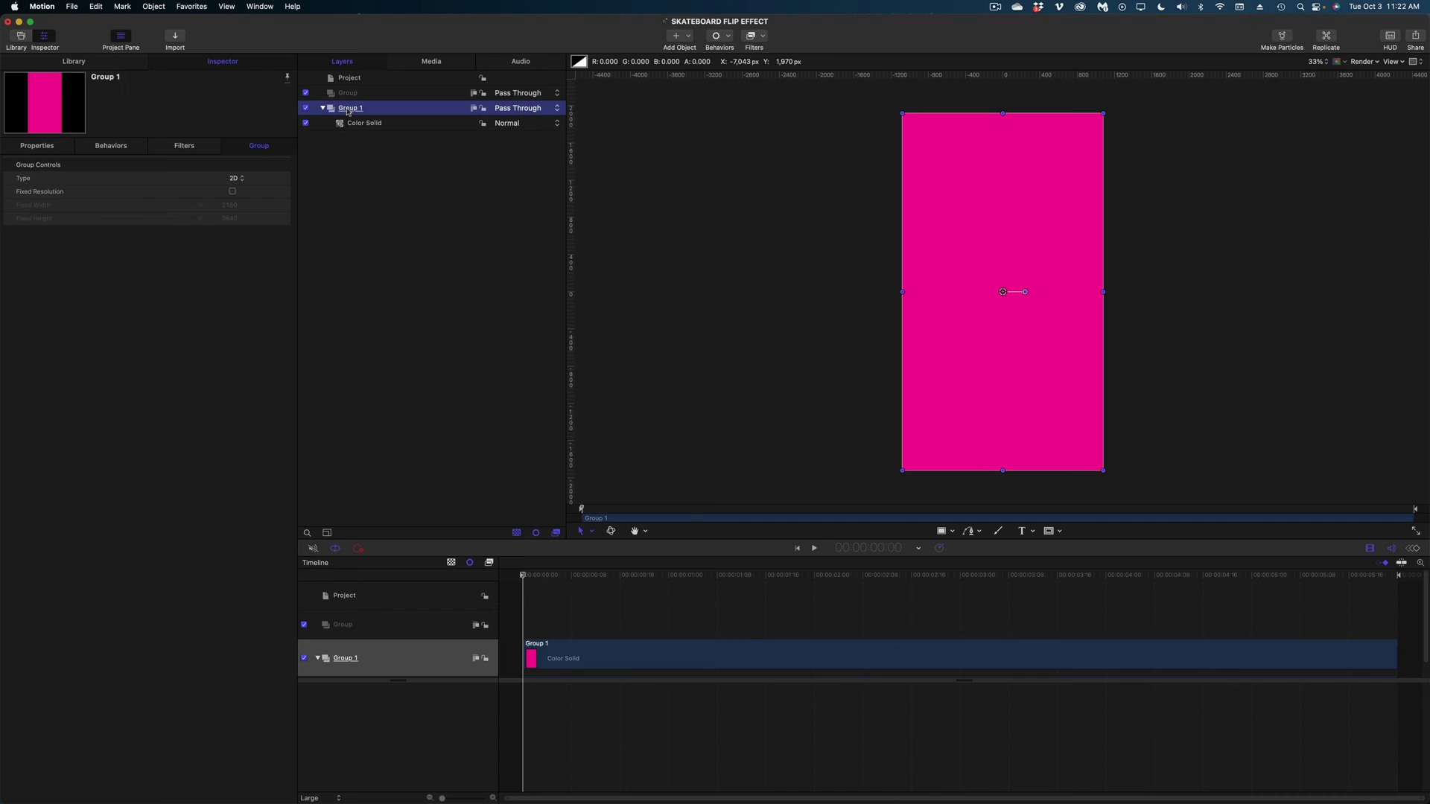
pyautogui.click(348, 109)
pyautogui.write('B')
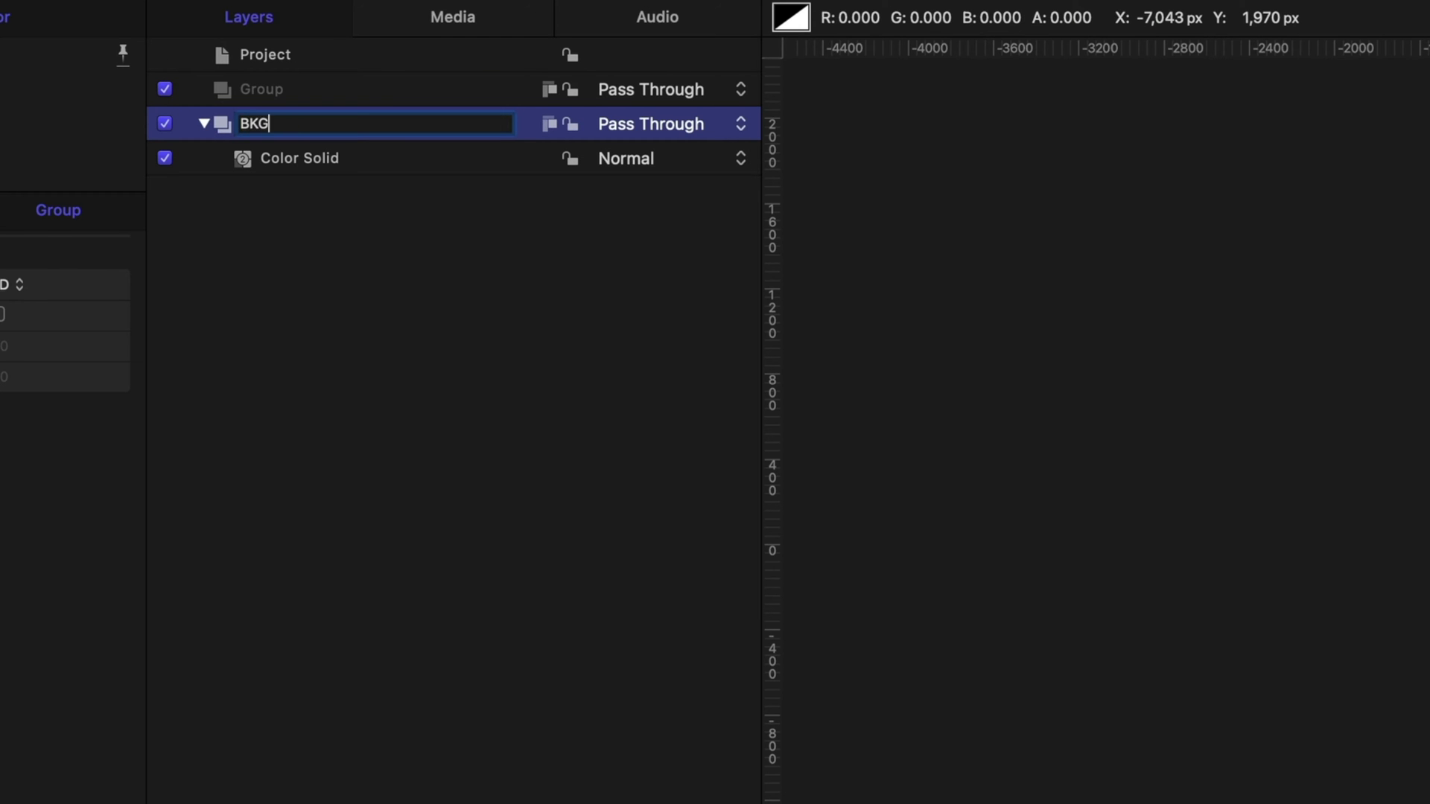
pyautogui.press('Return')
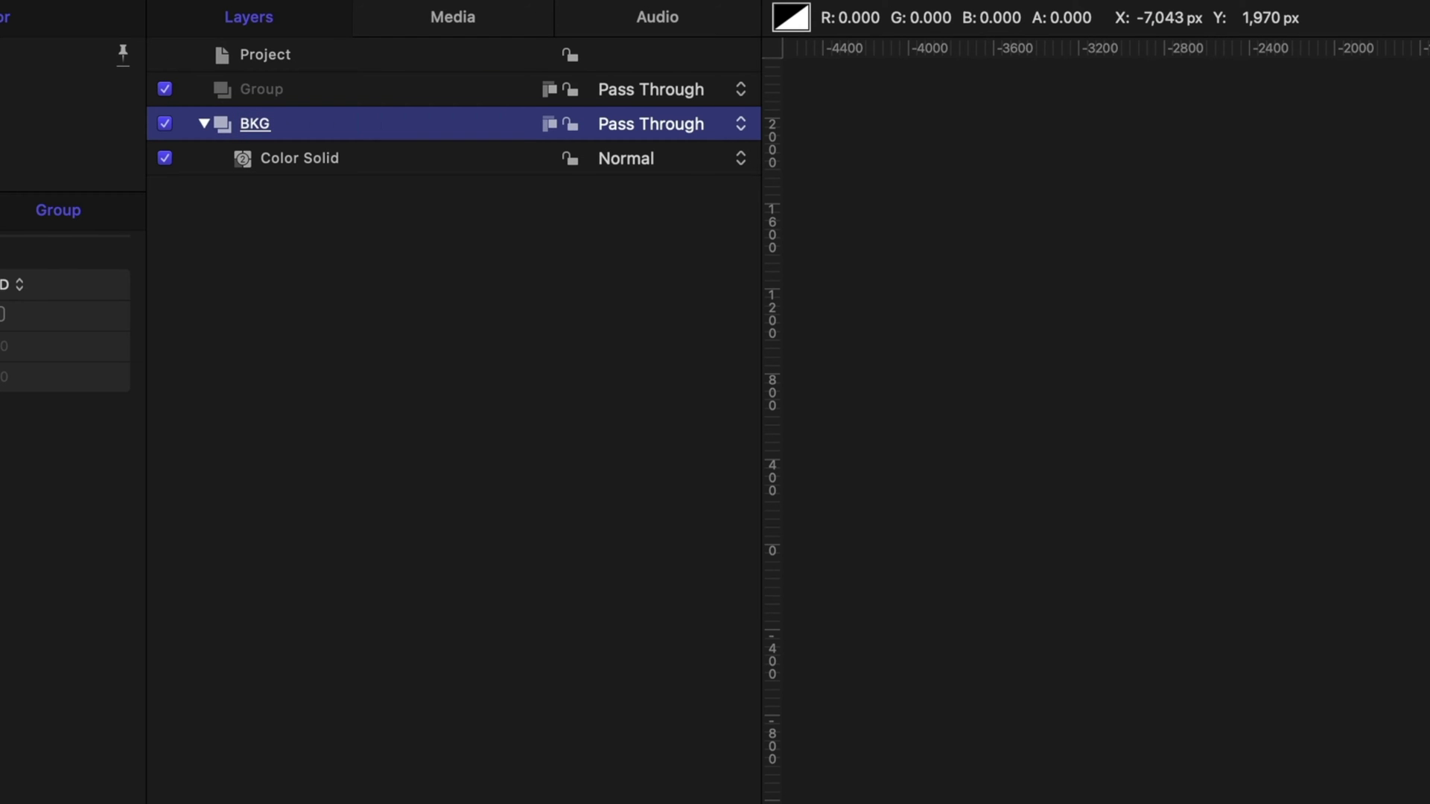
pyautogui.click(204, 125)
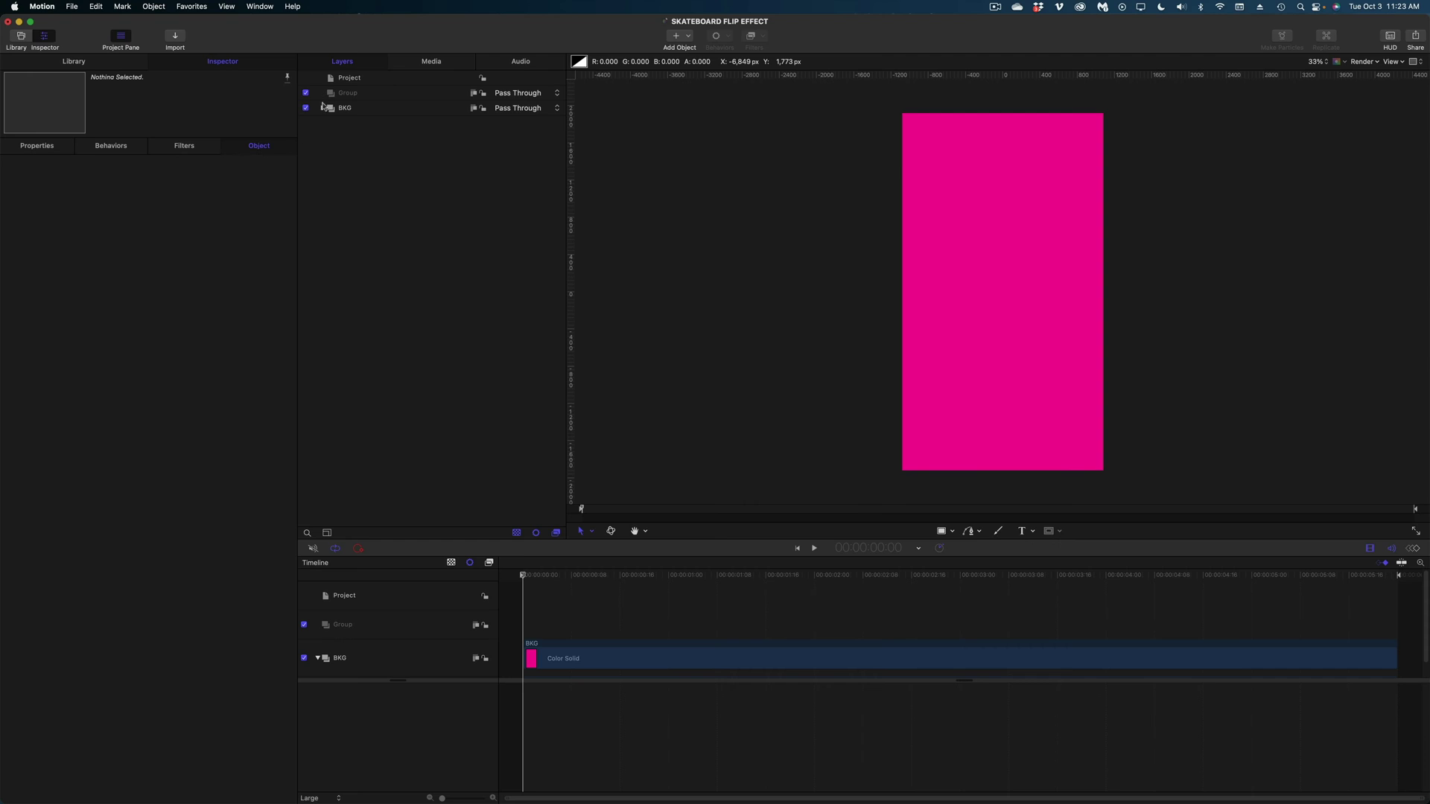
pyautogui.click(94, 62)
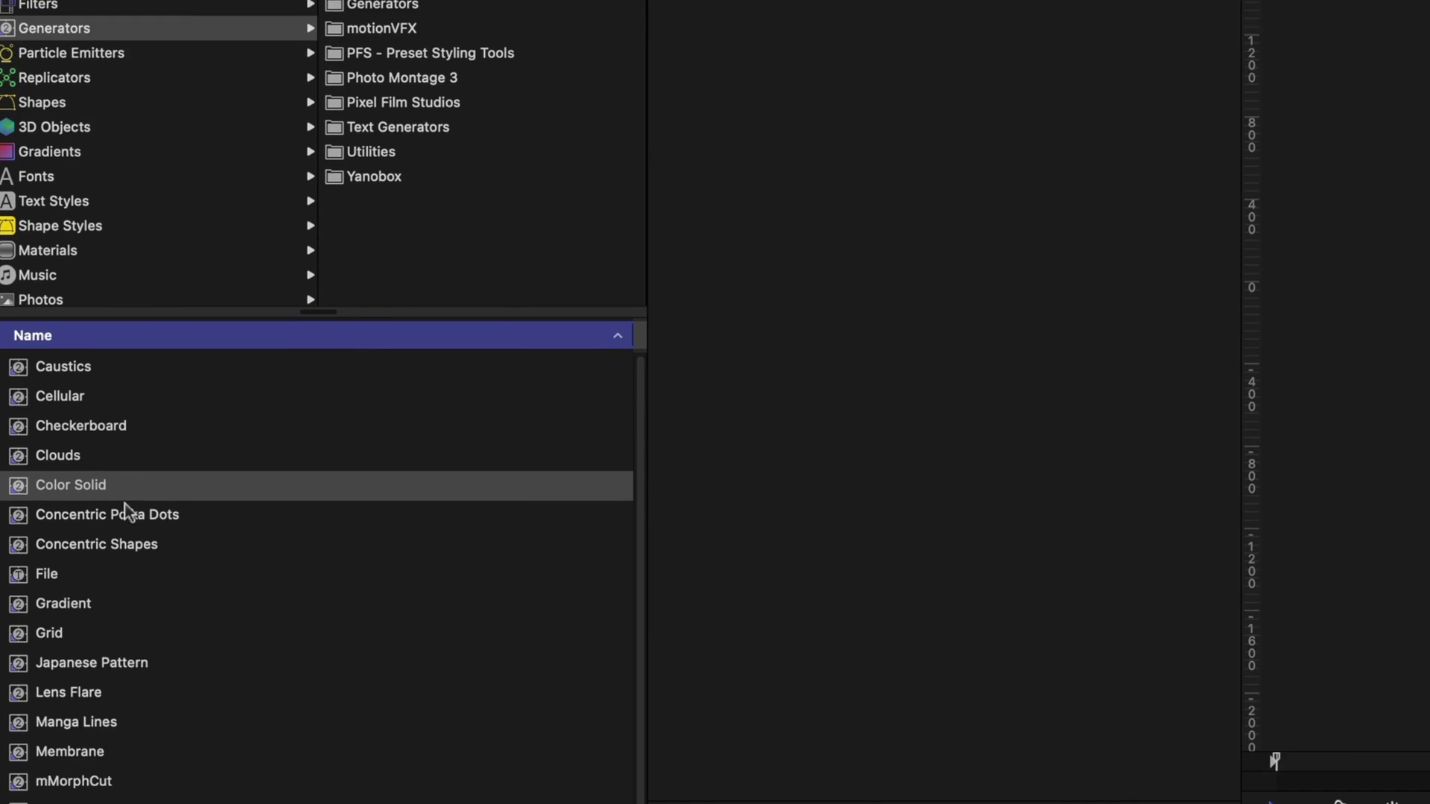
# Add a second Color Solid in Group 1, then import SKATEBOARDER 1.png from Finder above it
pyautogui.moveTo(76, 406); pyautogui.dragTo(757, 67)
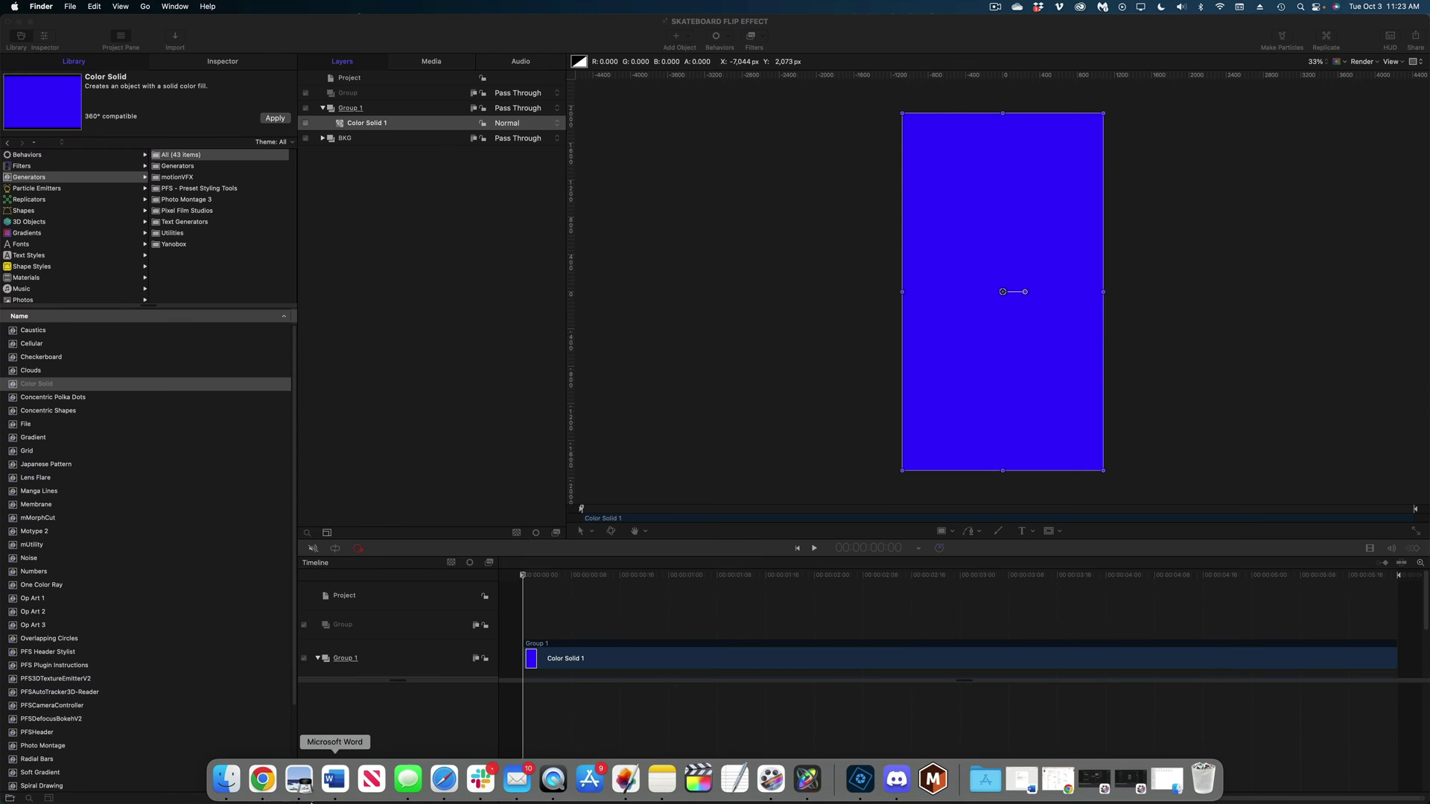
pyautogui.click(216, 778)
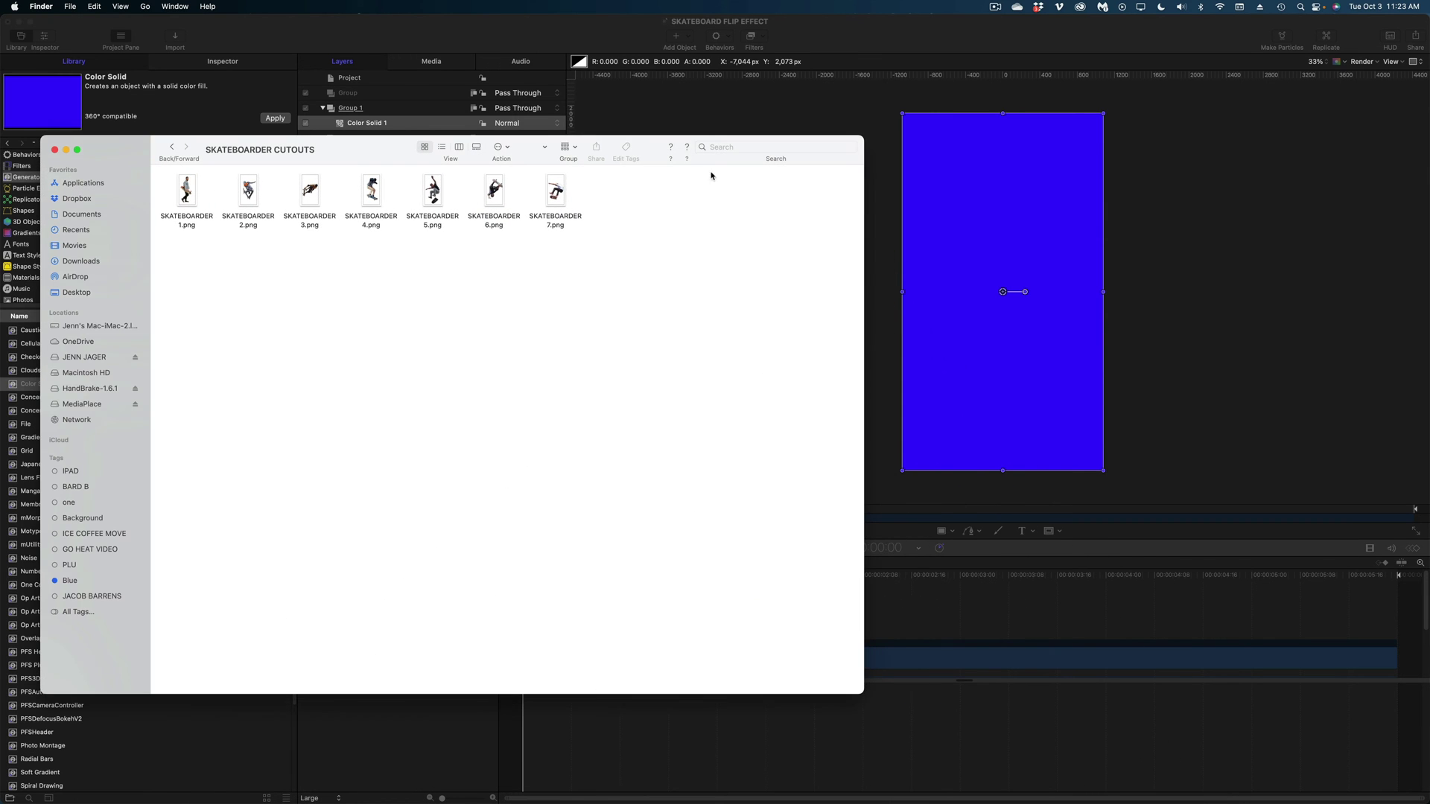
pyautogui.moveTo(340, 146); pyautogui.dragTo(905, 132)
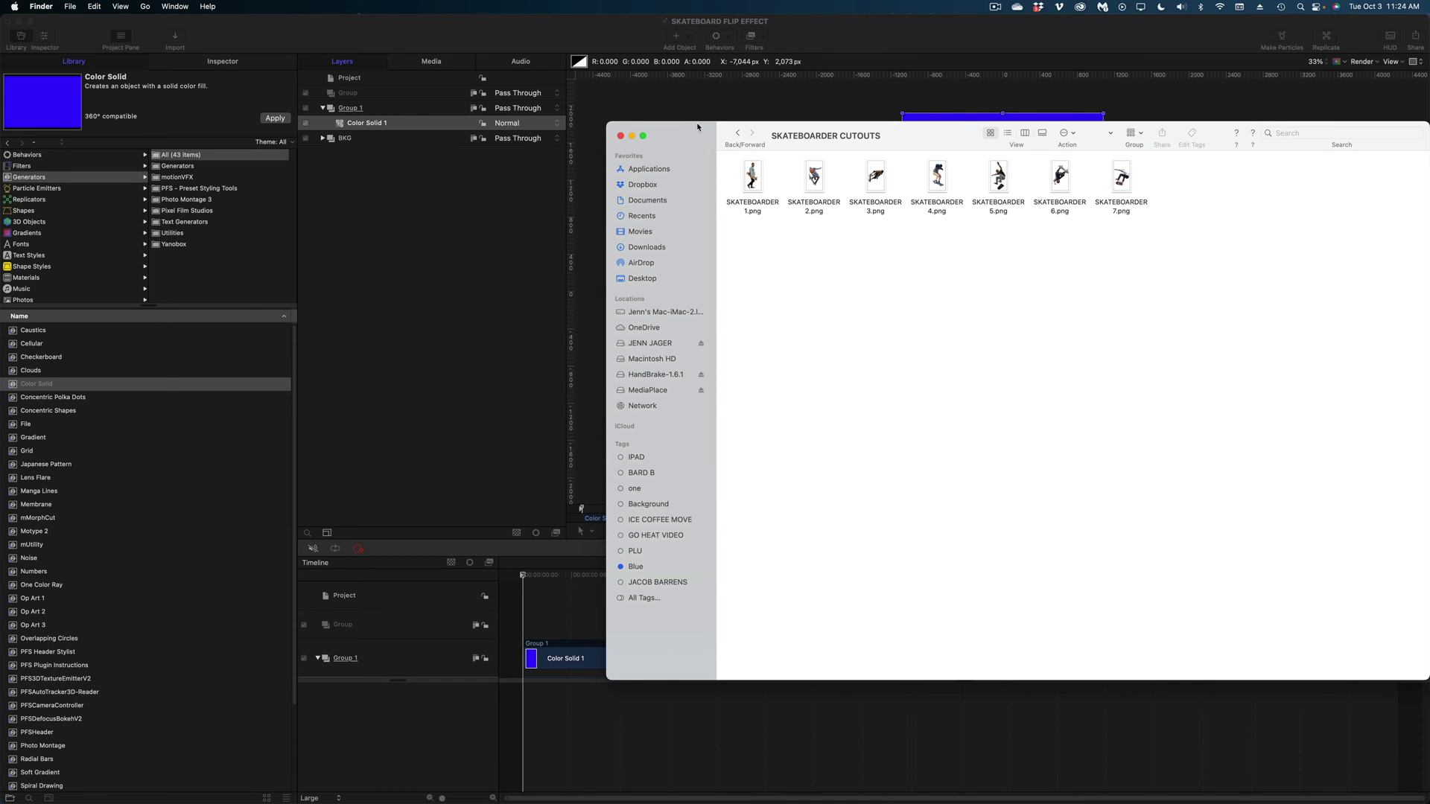
pyautogui.moveTo(754, 181); pyautogui.dragTo(394, 116)
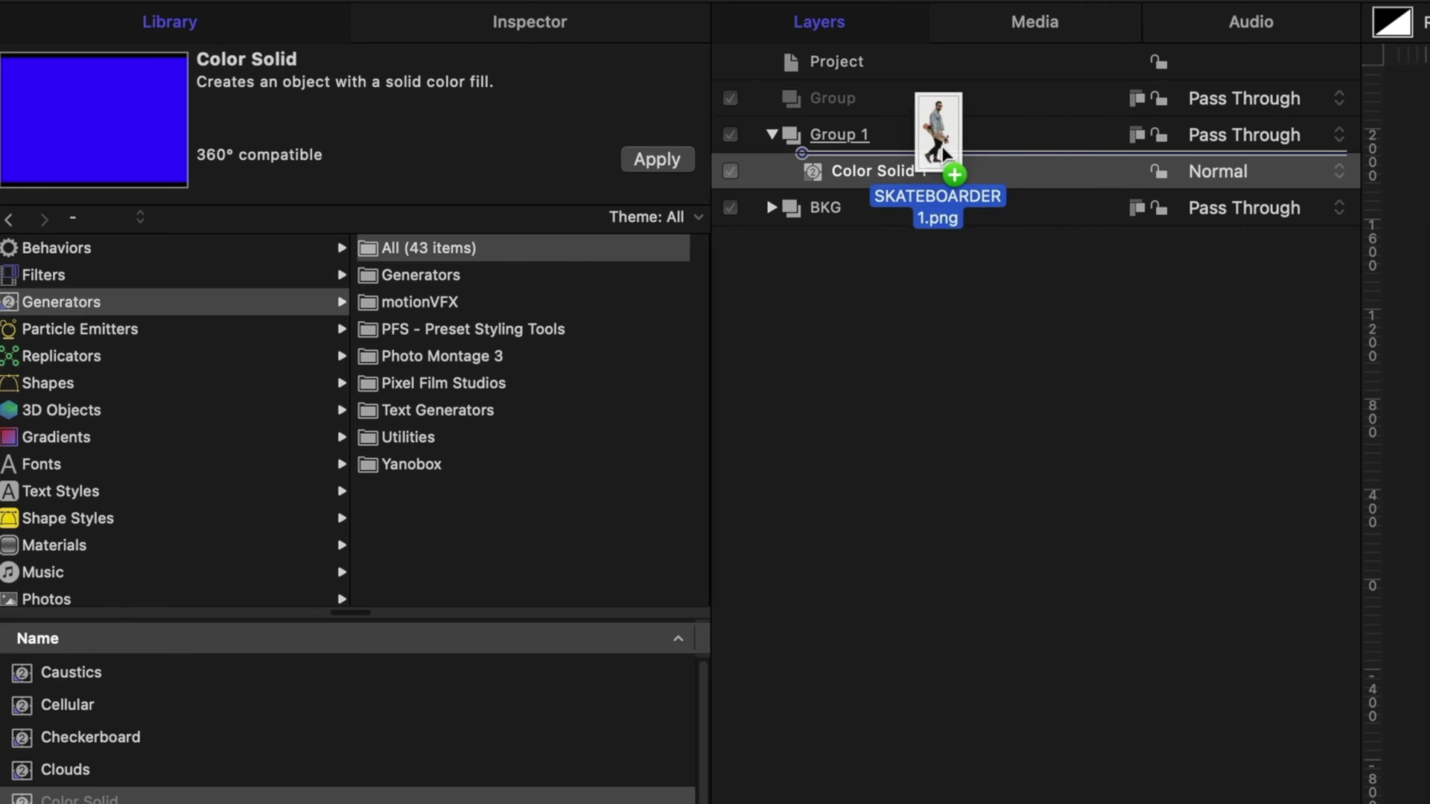
pyautogui.moveTo(944, 155); pyautogui.dragTo(941, 153)
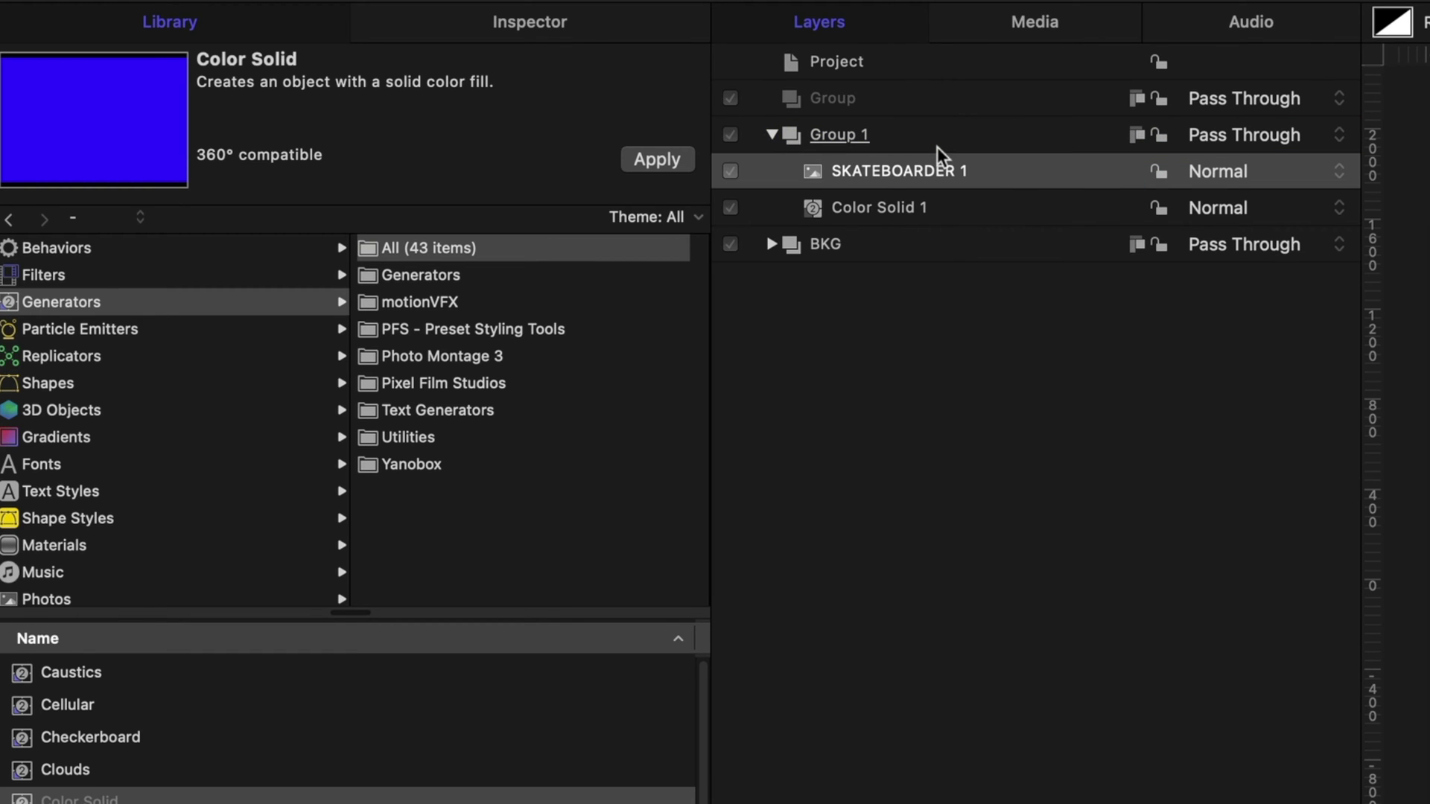
pyautogui.rightClick(877, 166)
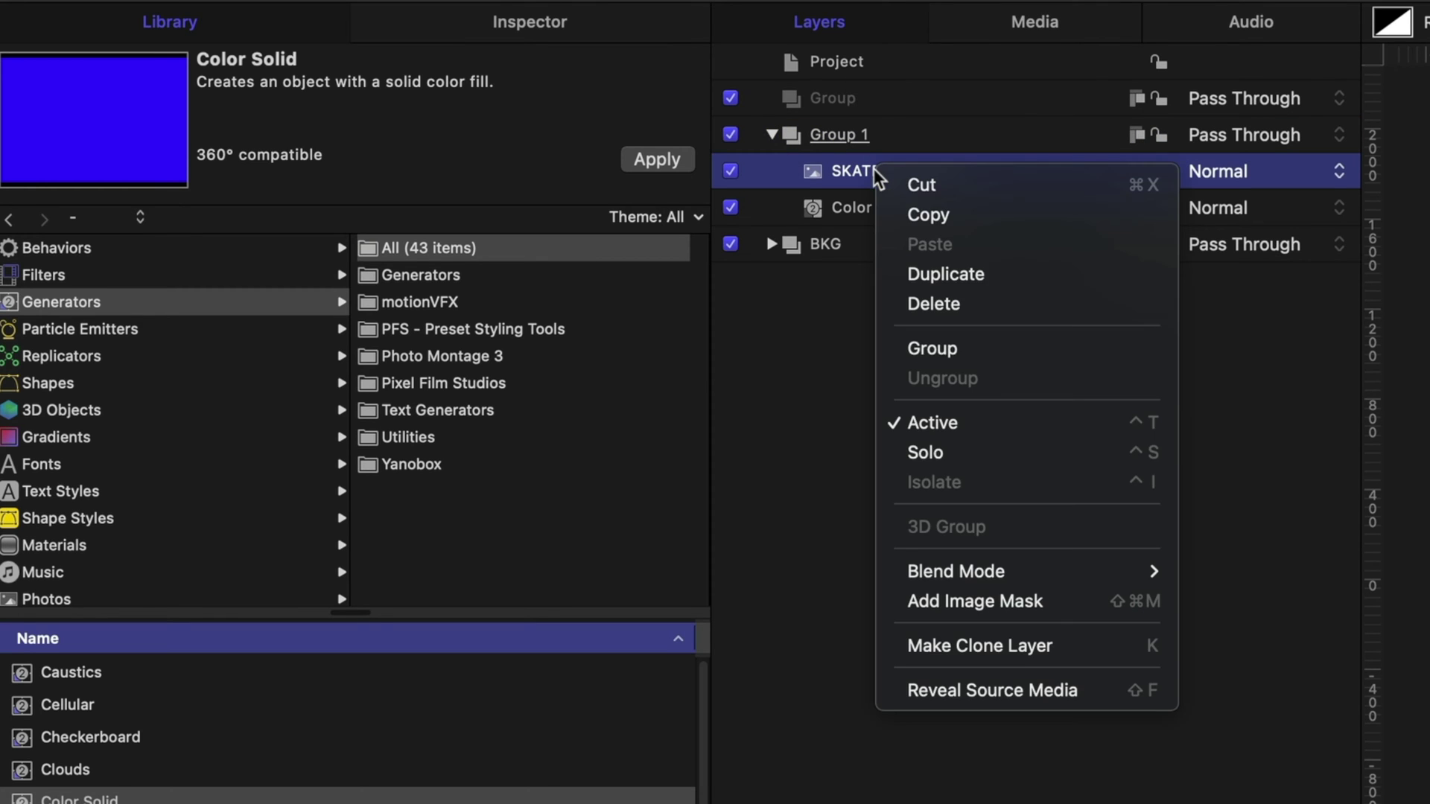
# Duplicate the SKATEBOARDER 1 layer
pyautogui.click(925, 276)
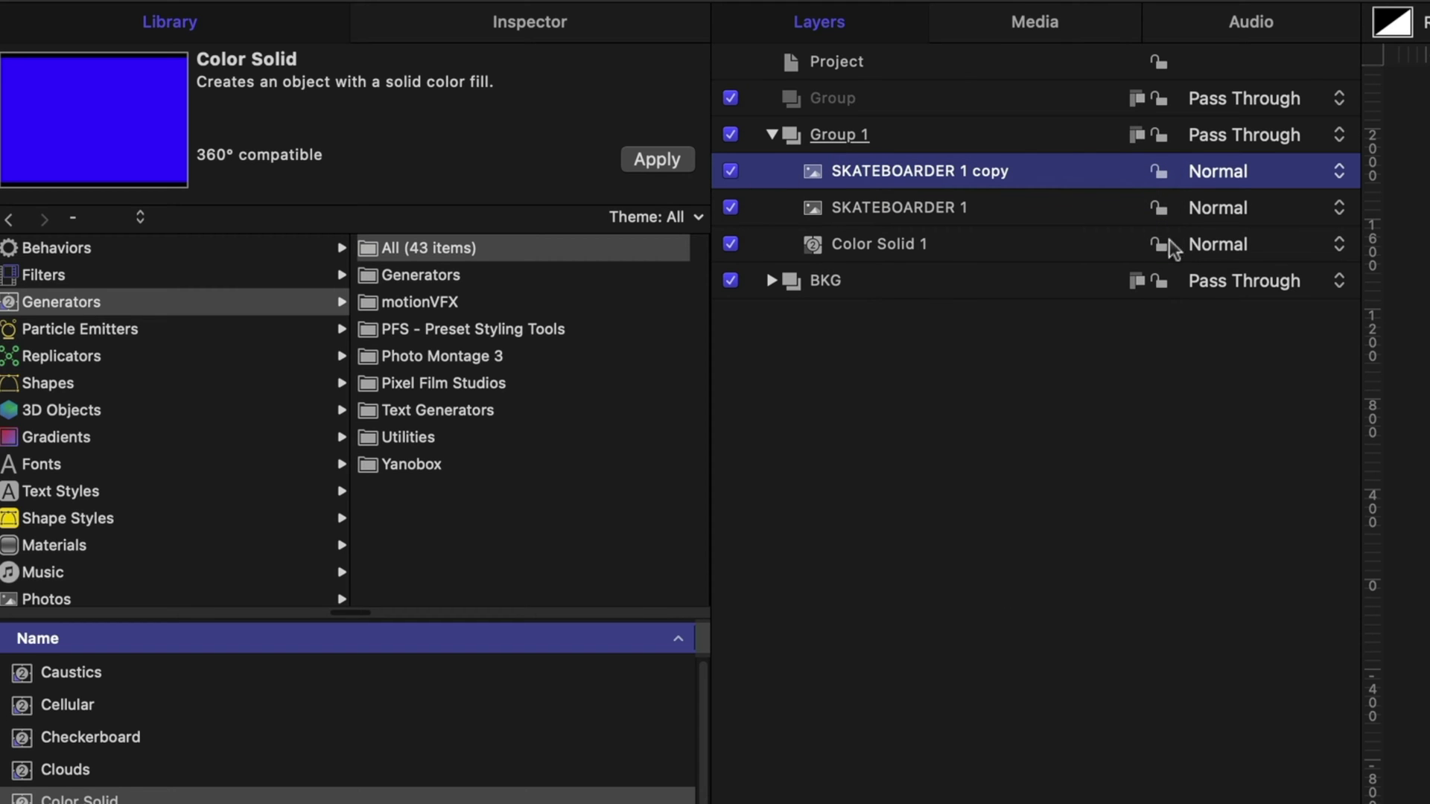
pyautogui.click(913, 195)
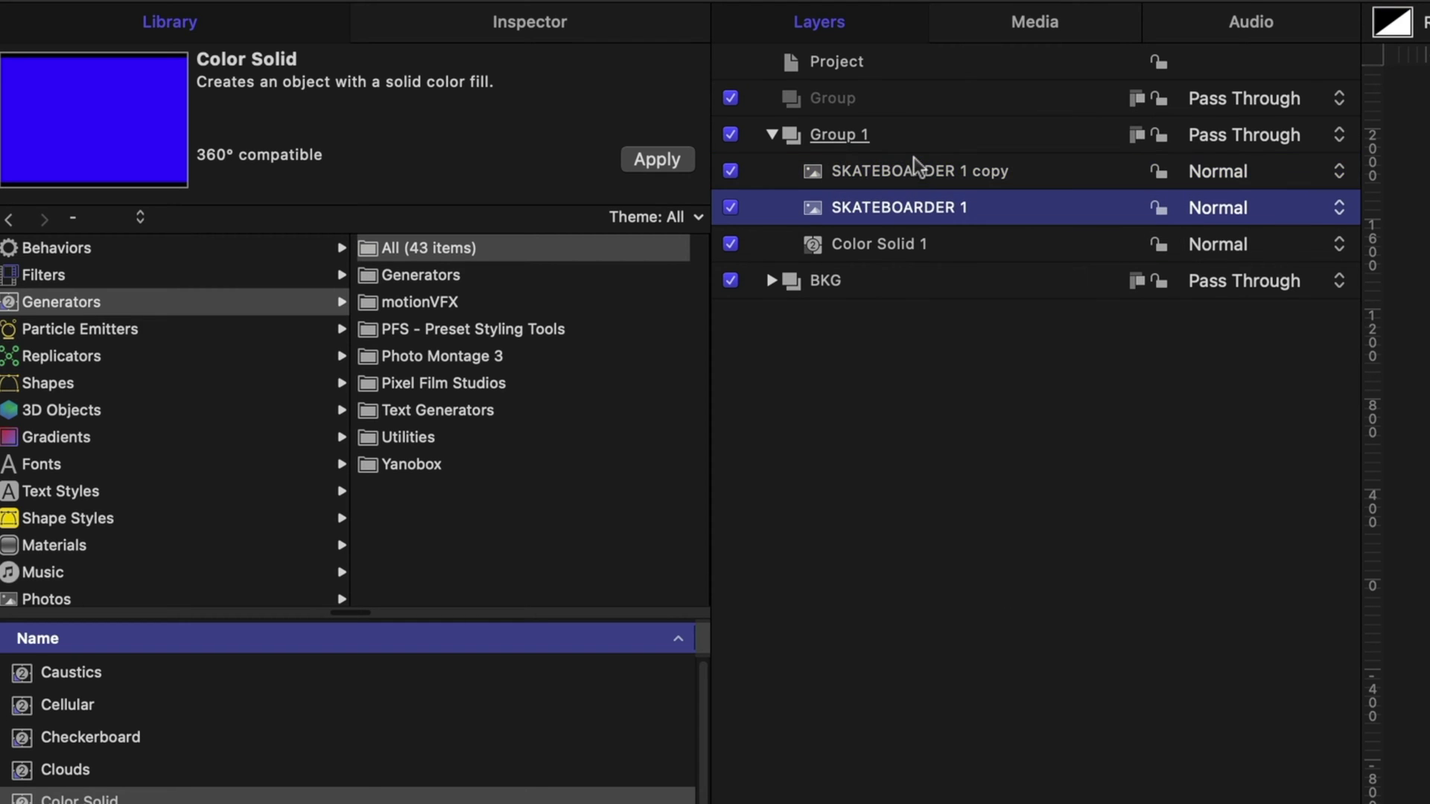
pyautogui.click(914, 159)
pyautogui.click(916, 201)
pyautogui.click(913, 172)
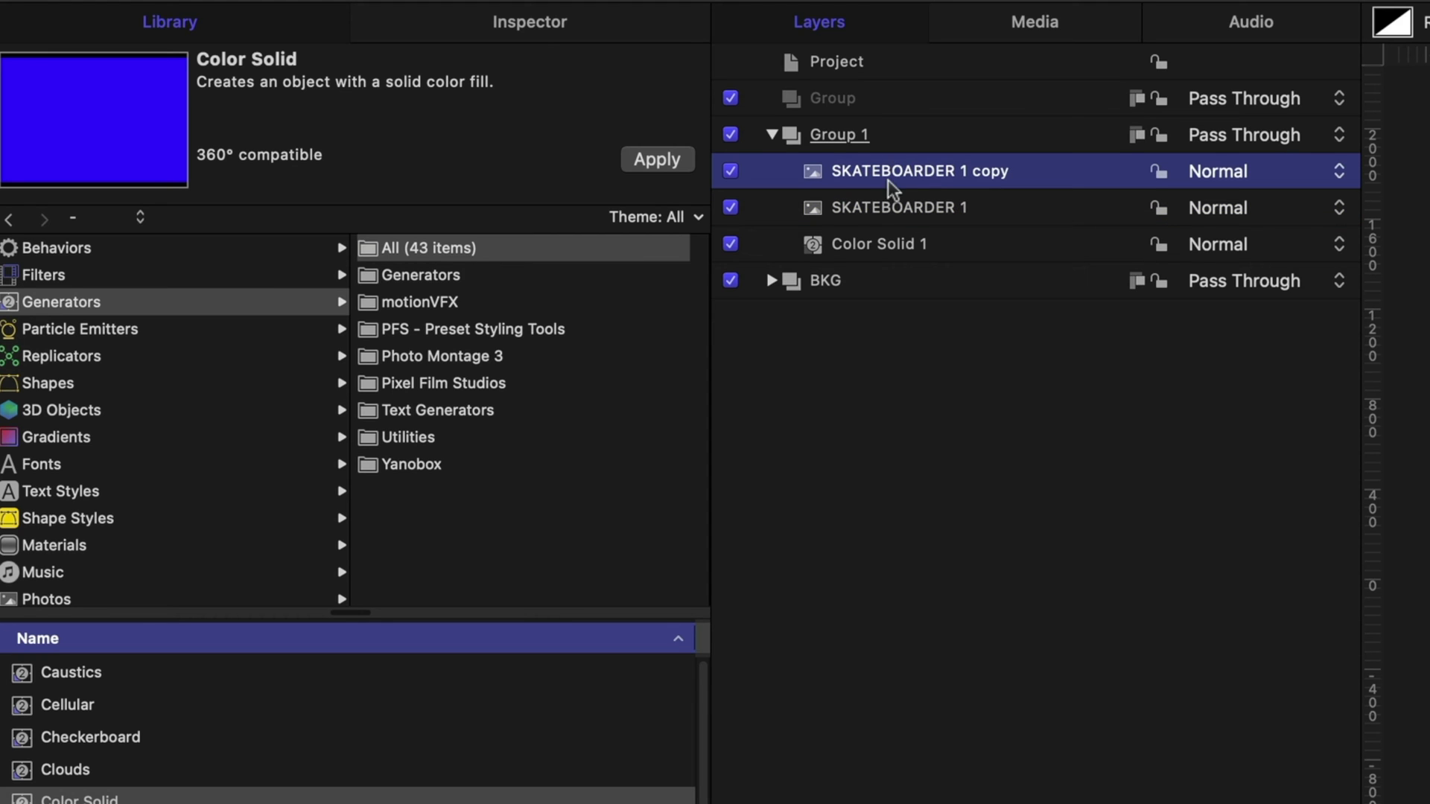
# Add an Image Mask to Color Solid 1 using SKATEBOARDER 1 as its source
pyautogui.click(890, 252)
pyautogui.rightClick(882, 244)
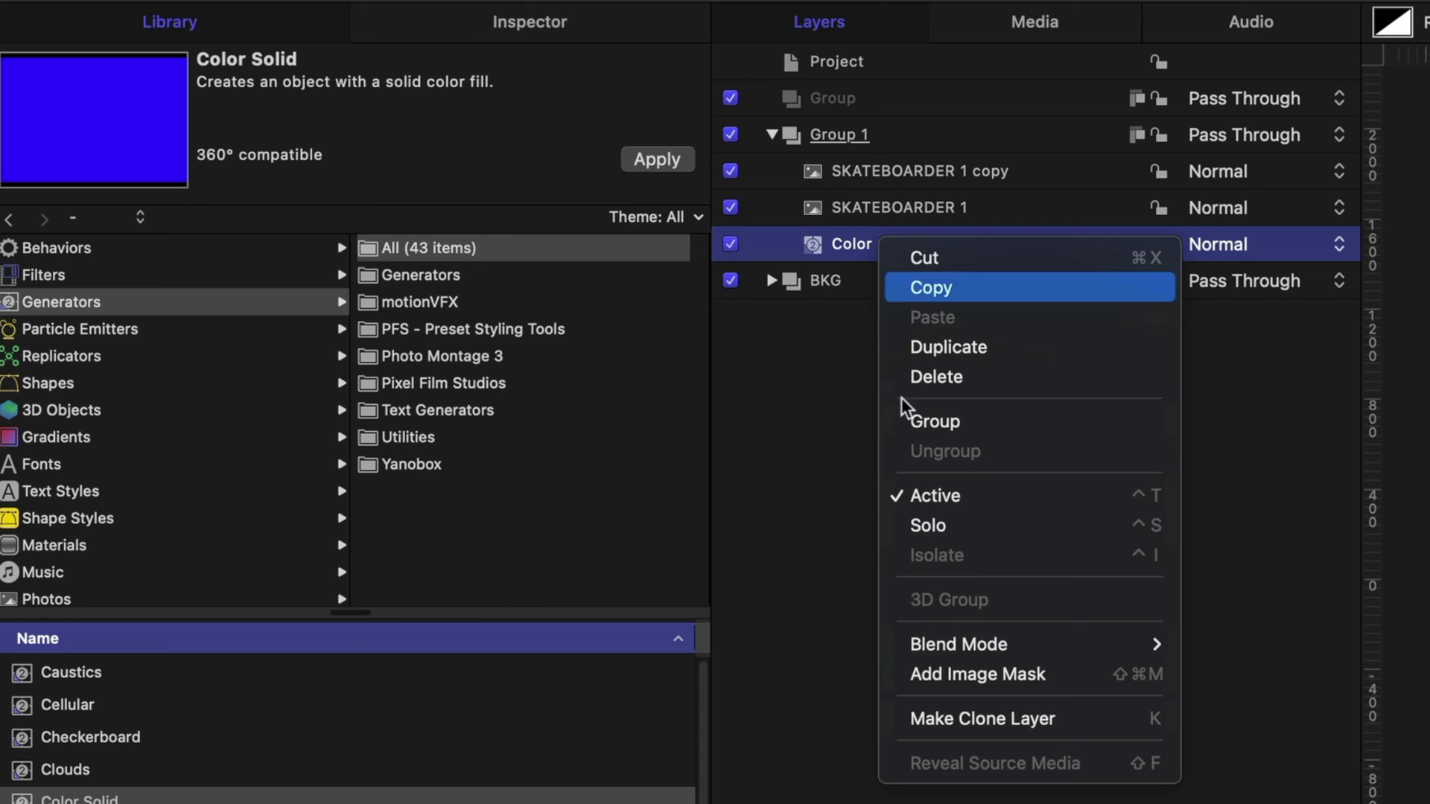
pyautogui.click(932, 677)
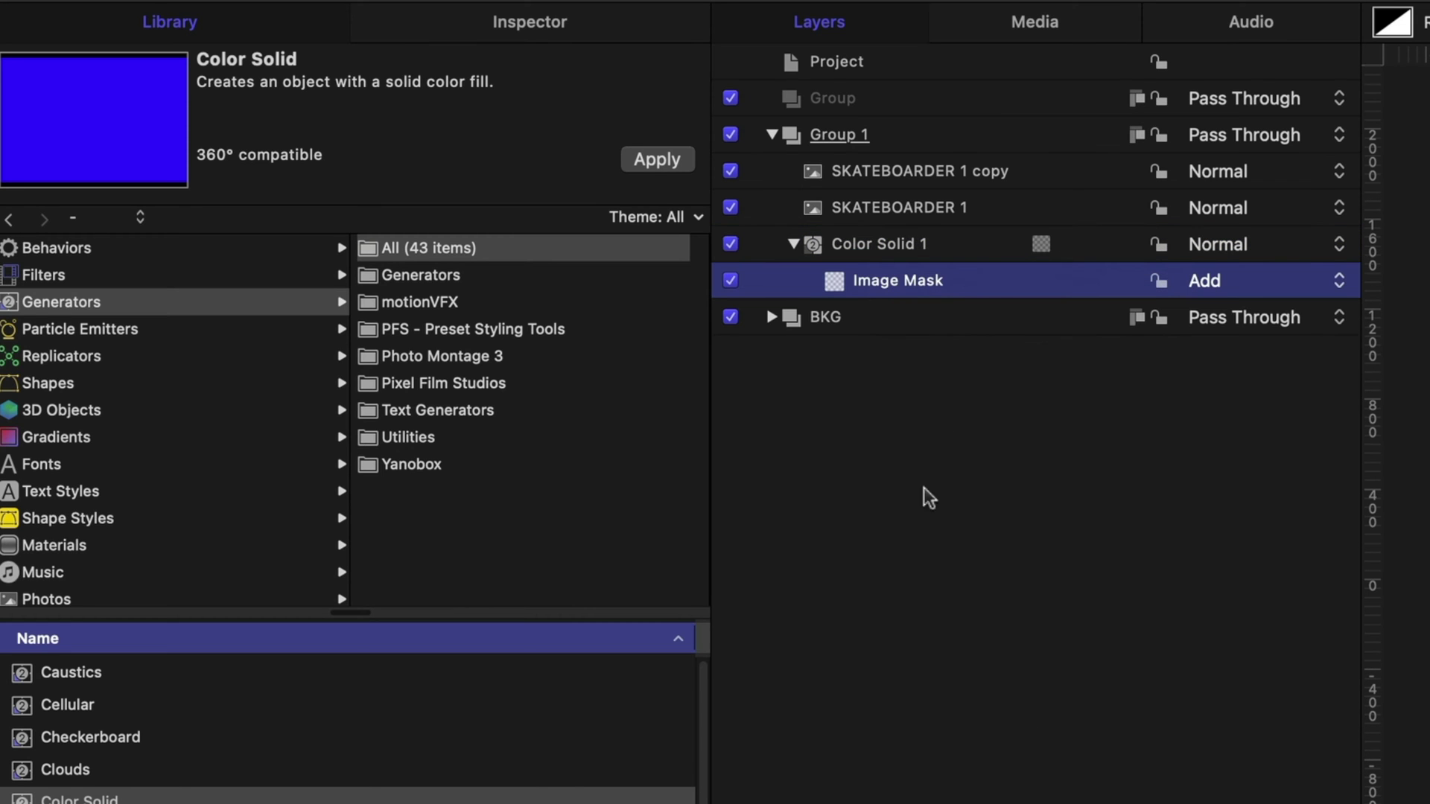
pyautogui.click(522, 22)
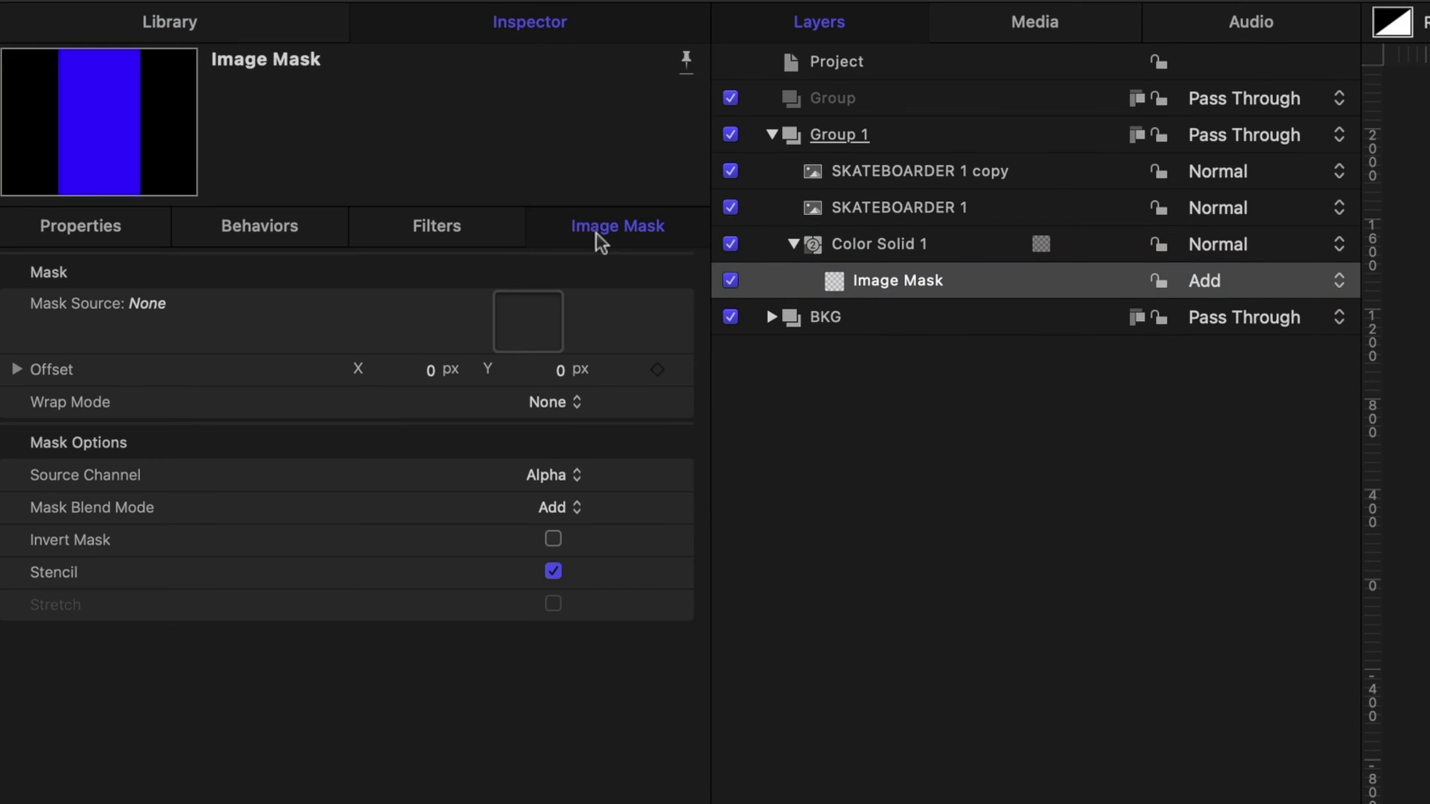
pyautogui.moveTo(668, 284)
pyautogui.moveTo(866, 207); pyautogui.dragTo(533, 327)
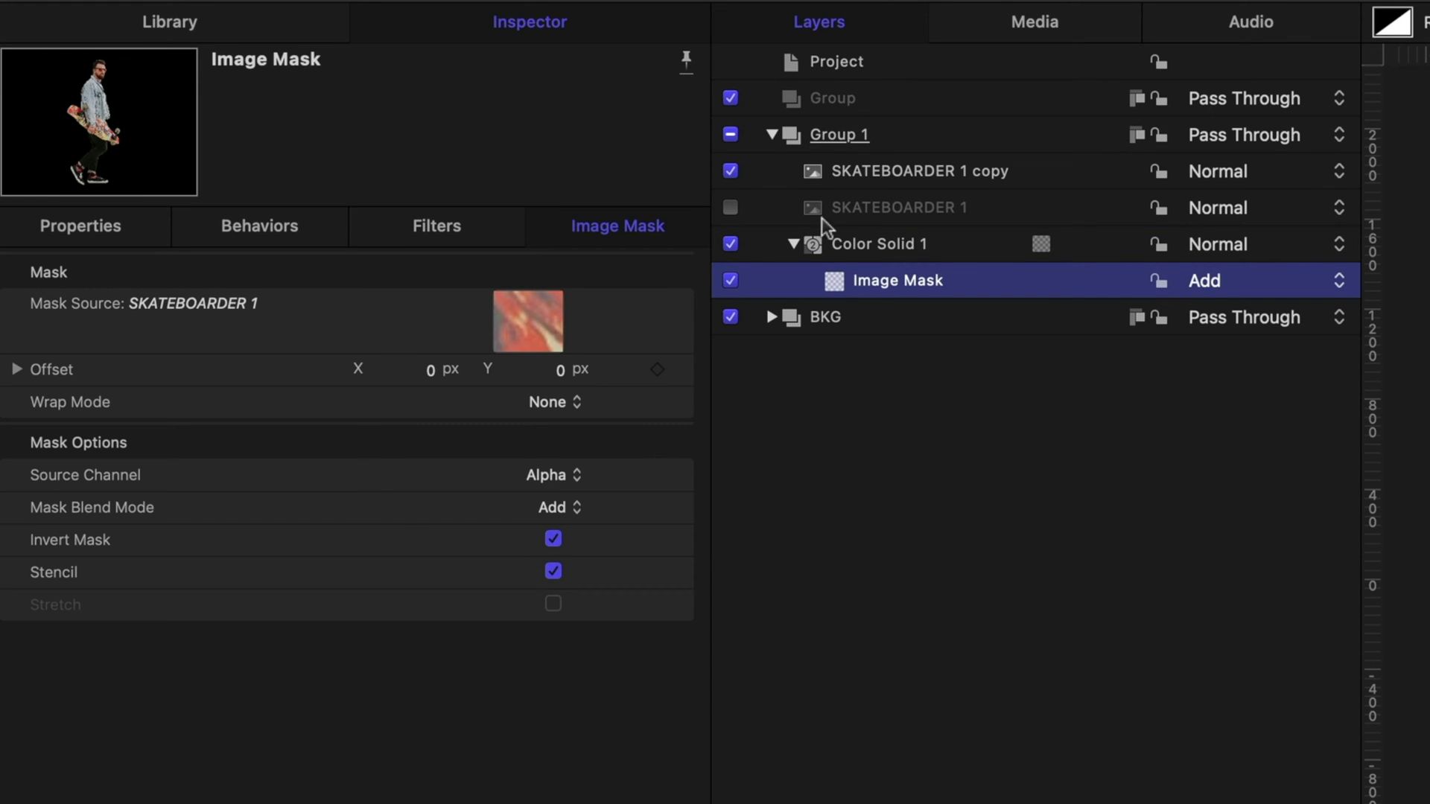
# Hide the SKATEBOARDER 1 copy, toggle the BKG group off and back on, and reselect Color Solid 1
pyautogui.click(723, 170)
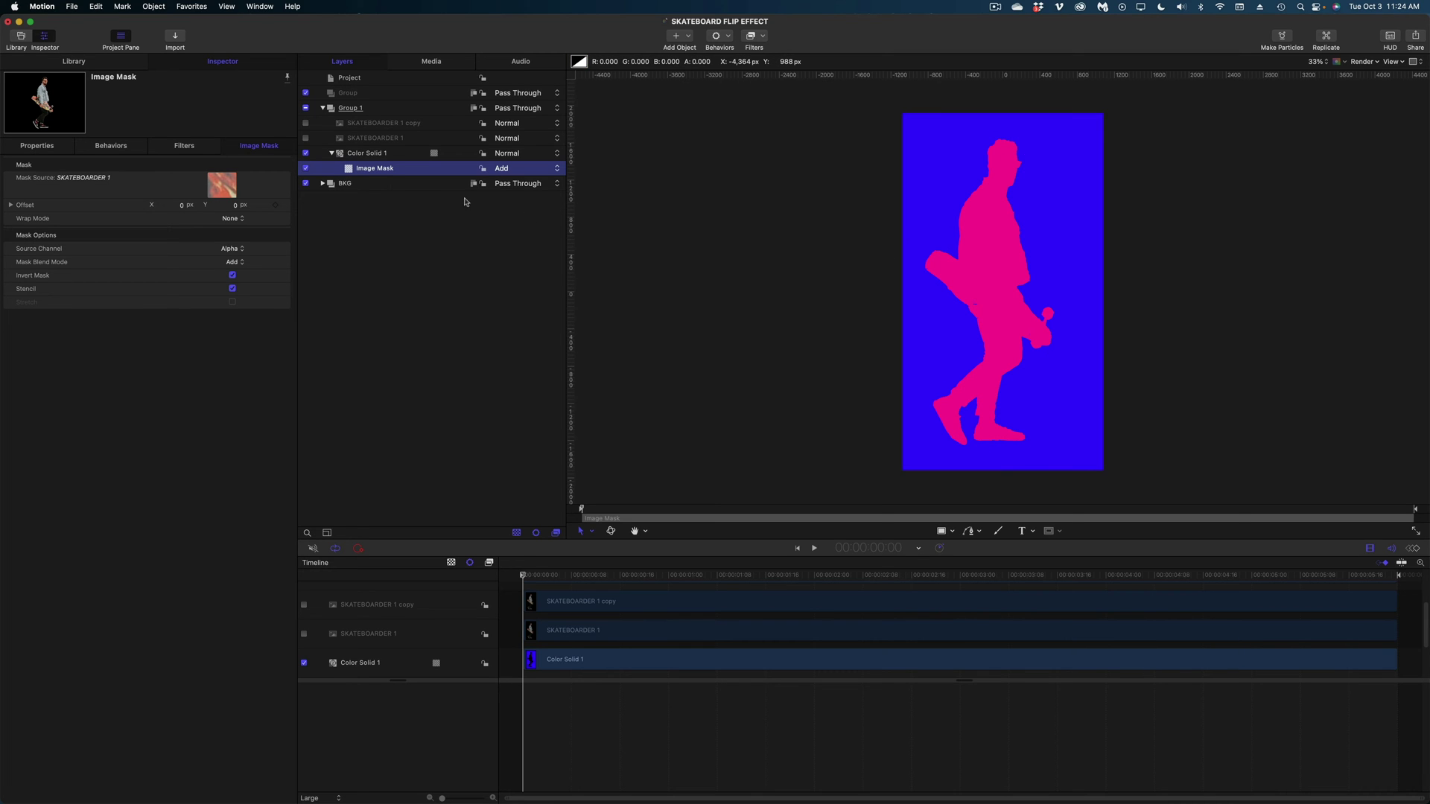
pyautogui.click(306, 184)
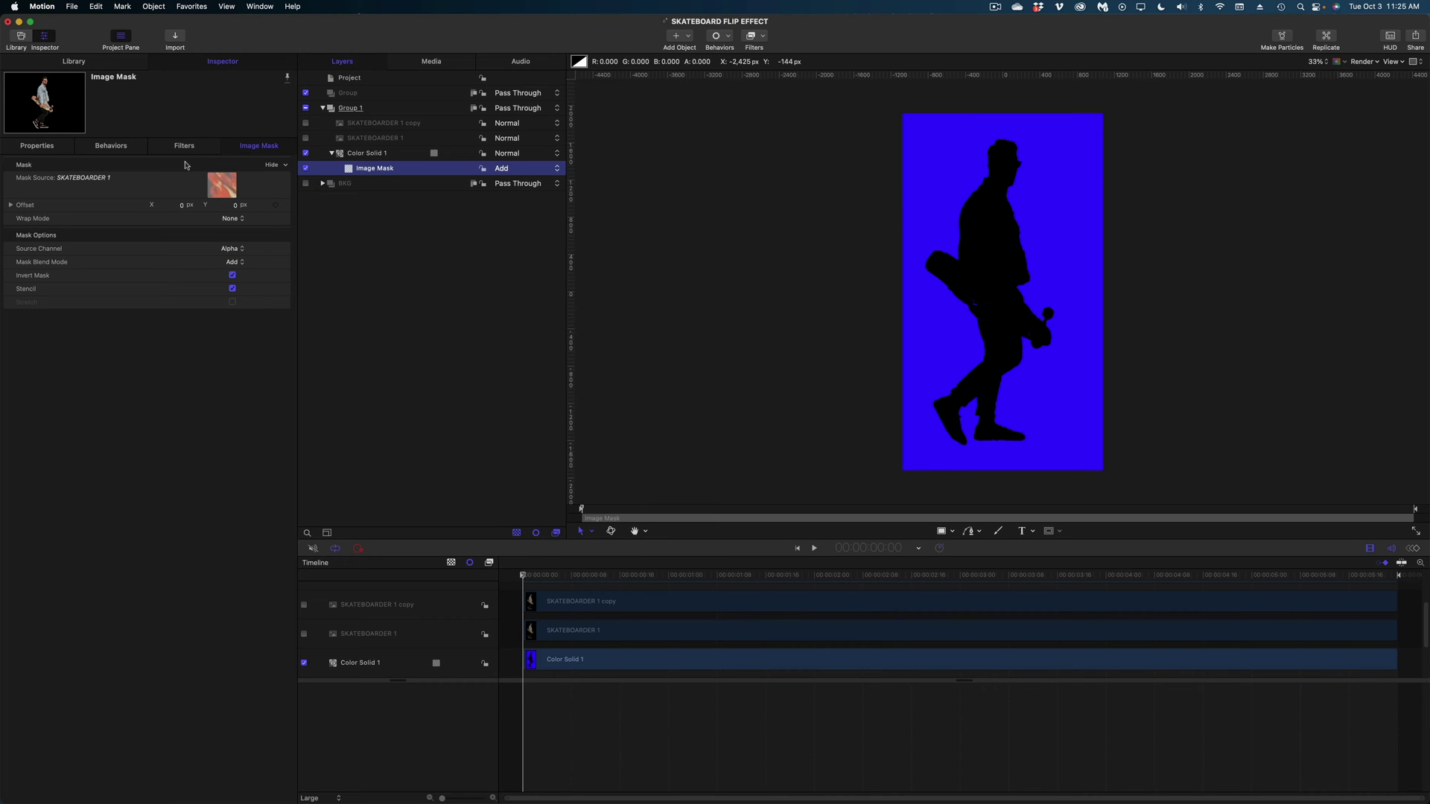
pyautogui.click(305, 184)
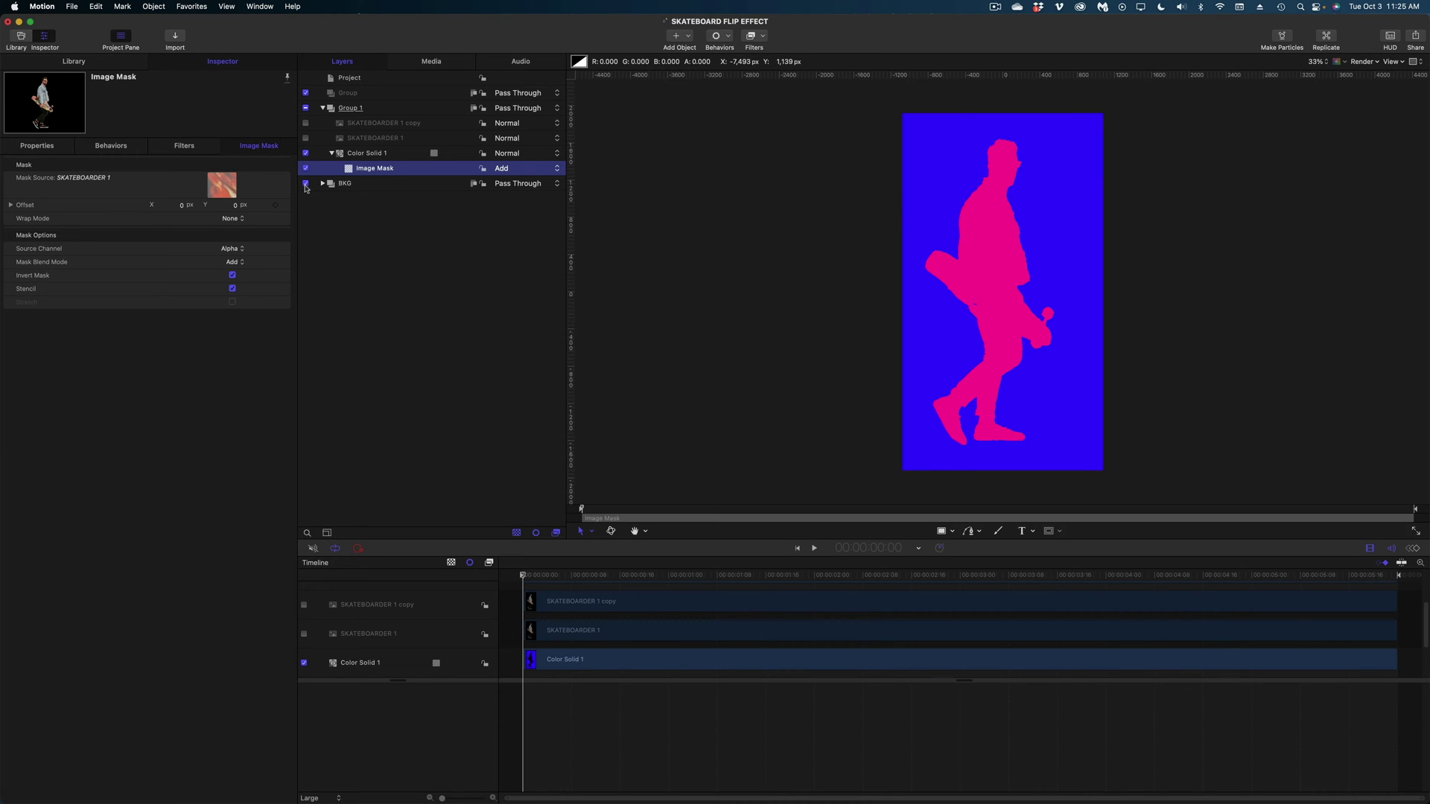
pyautogui.click(376, 157)
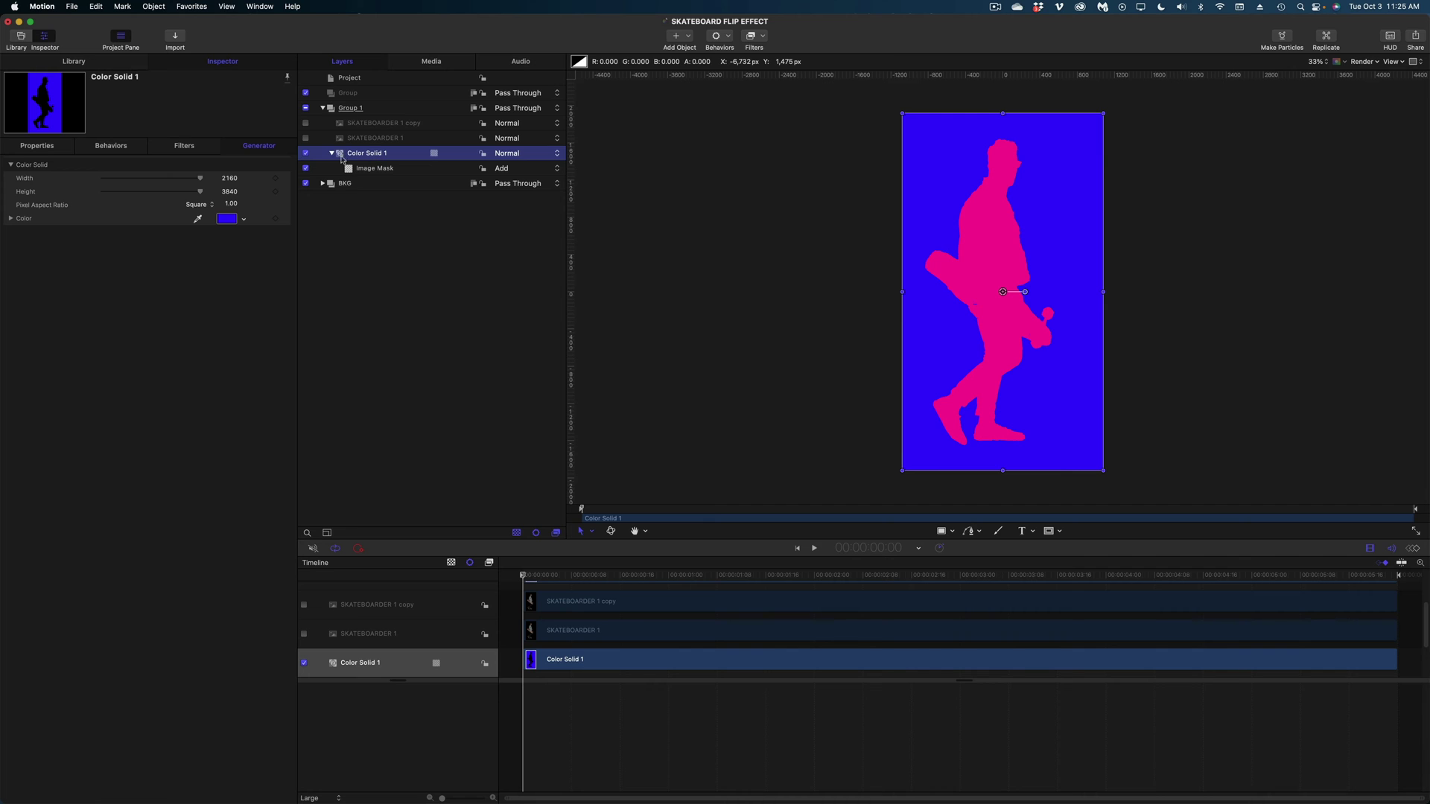
# Enable a drop shadow on Color Solid 1 with distance 98 and opacity around 80%
pyautogui.click(71, 33)
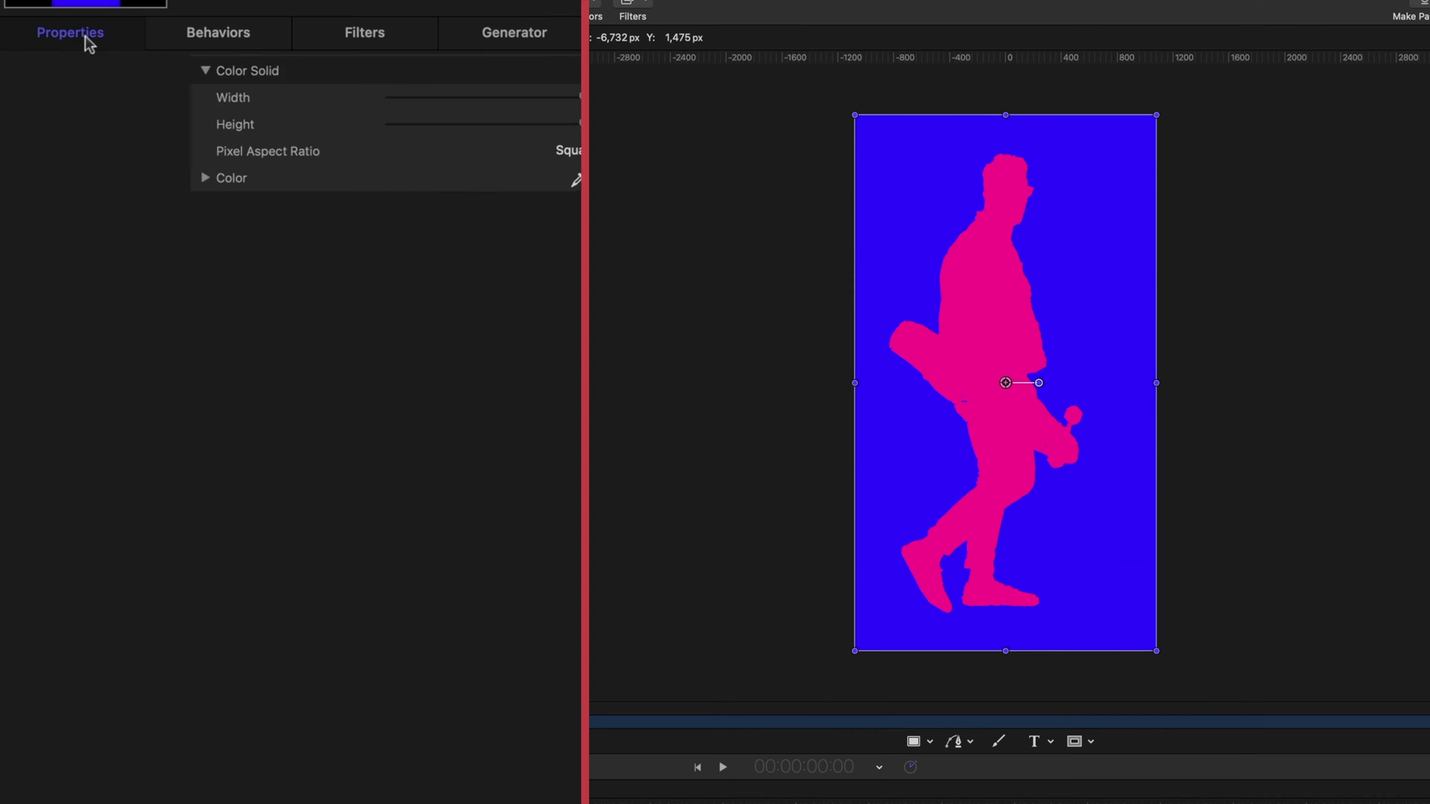
pyautogui.click(16, 380)
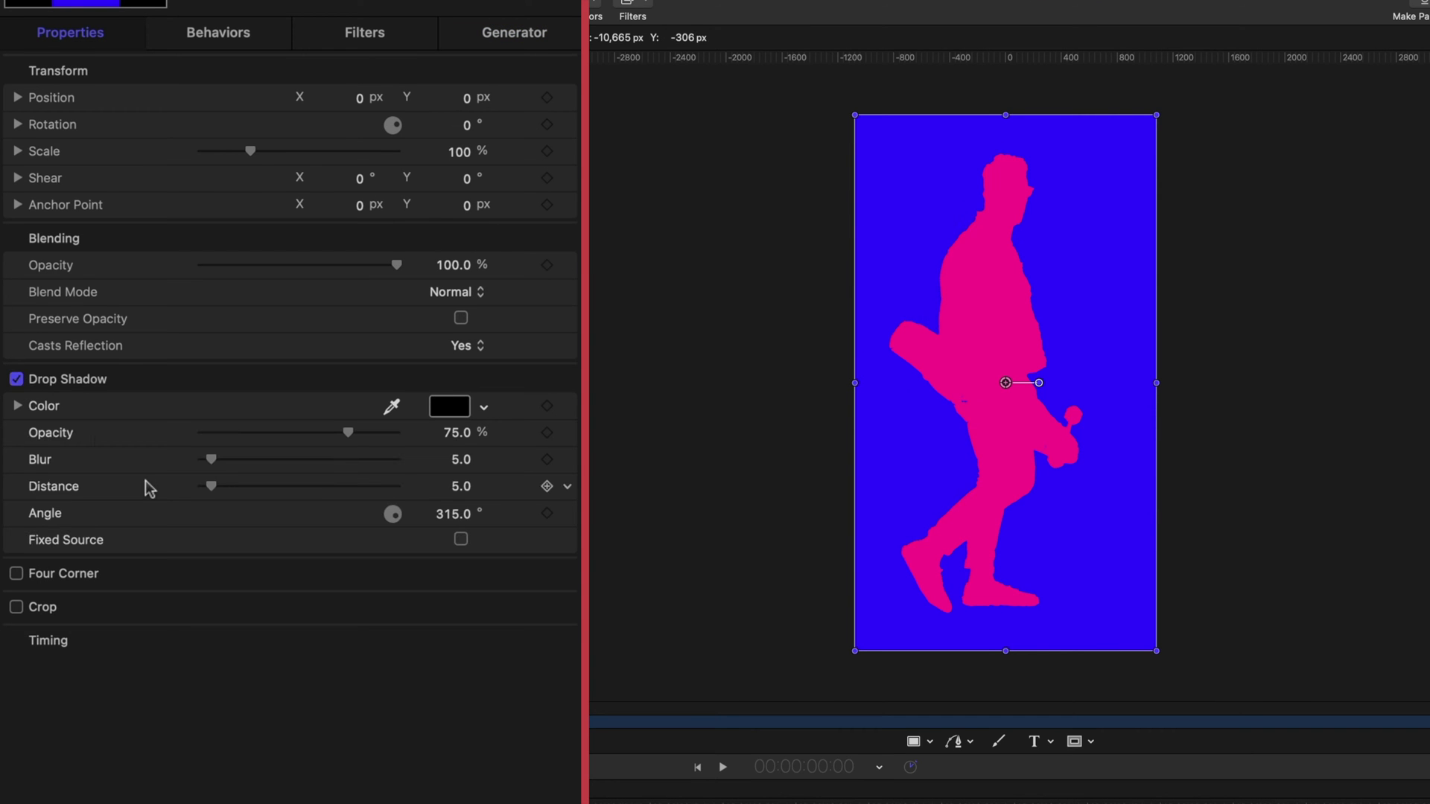
pyautogui.moveTo(238, 487); pyautogui.dragTo(399, 488)
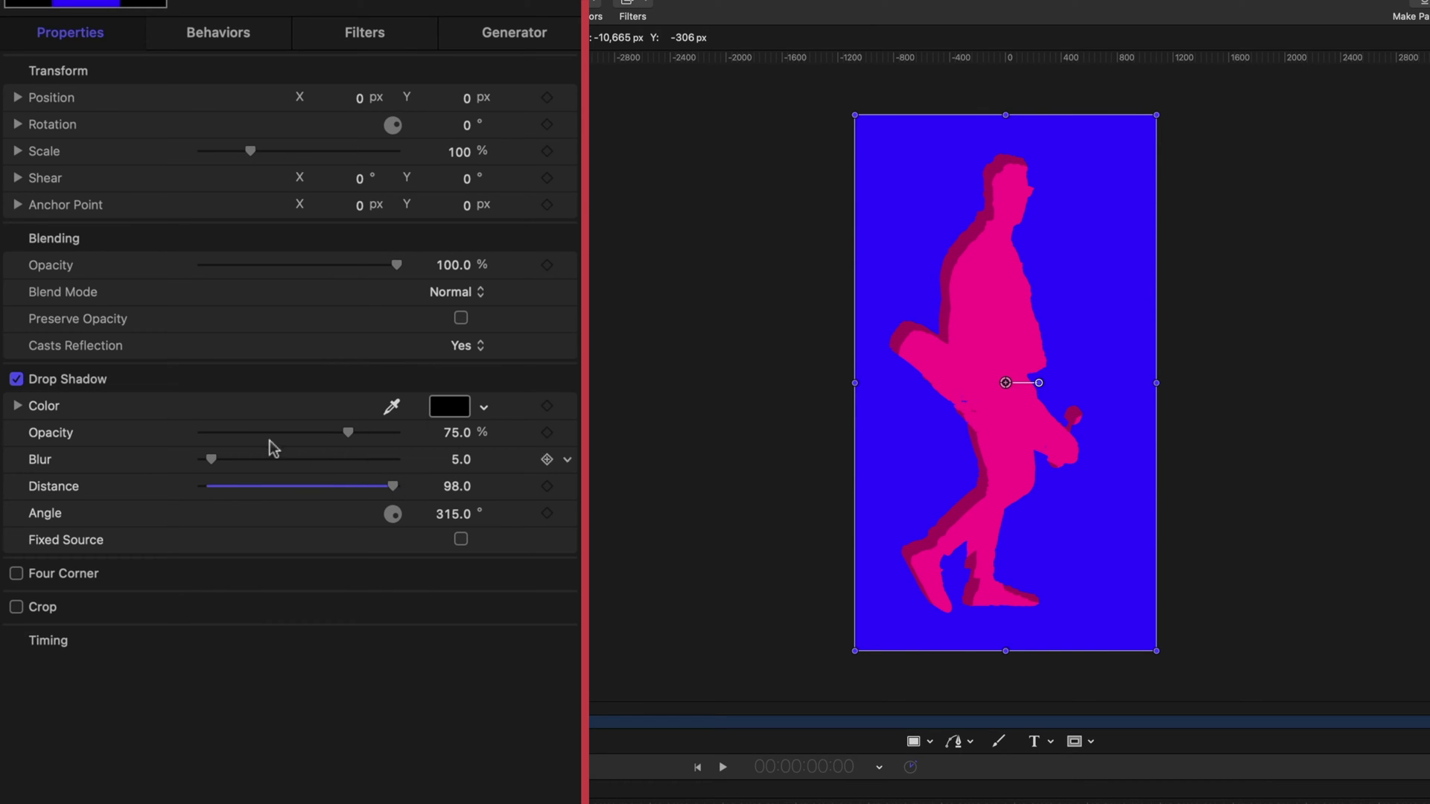
pyautogui.moveTo(360, 429); pyautogui.dragTo(356, 434)
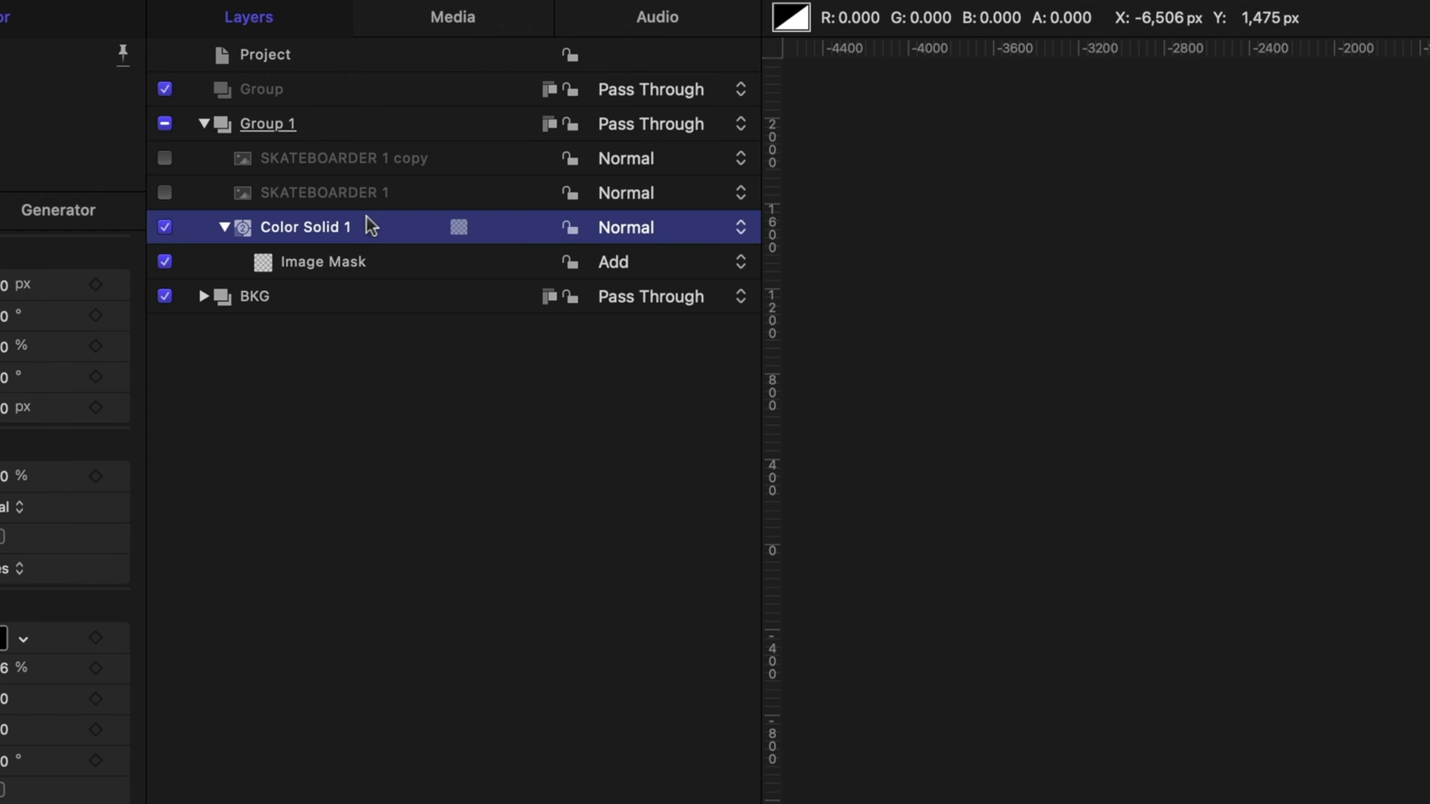
# Make the SKATEBOARDER 1 copy layer visible again, then reselect Color Solid 1
pyautogui.click(374, 159)
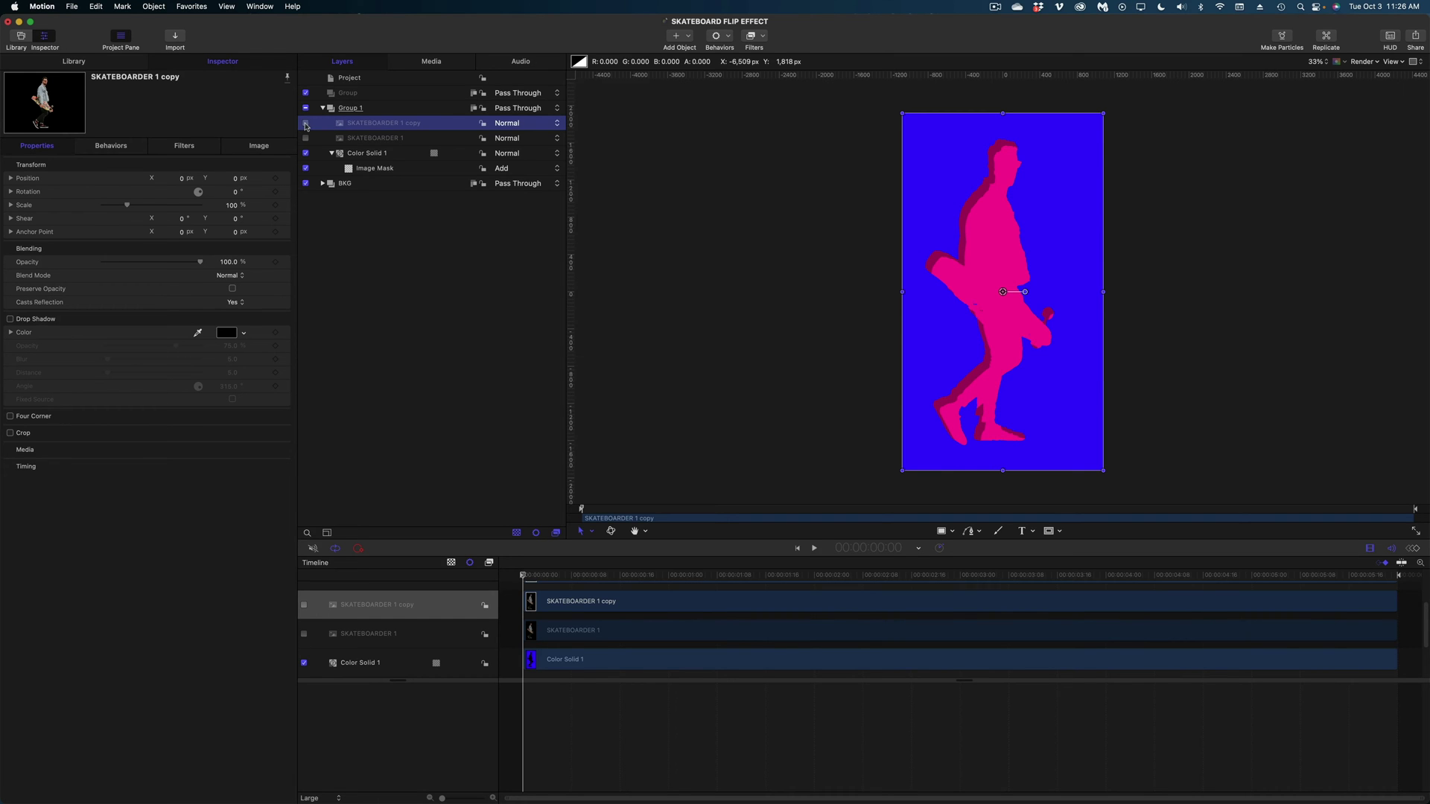
pyautogui.click(306, 124)
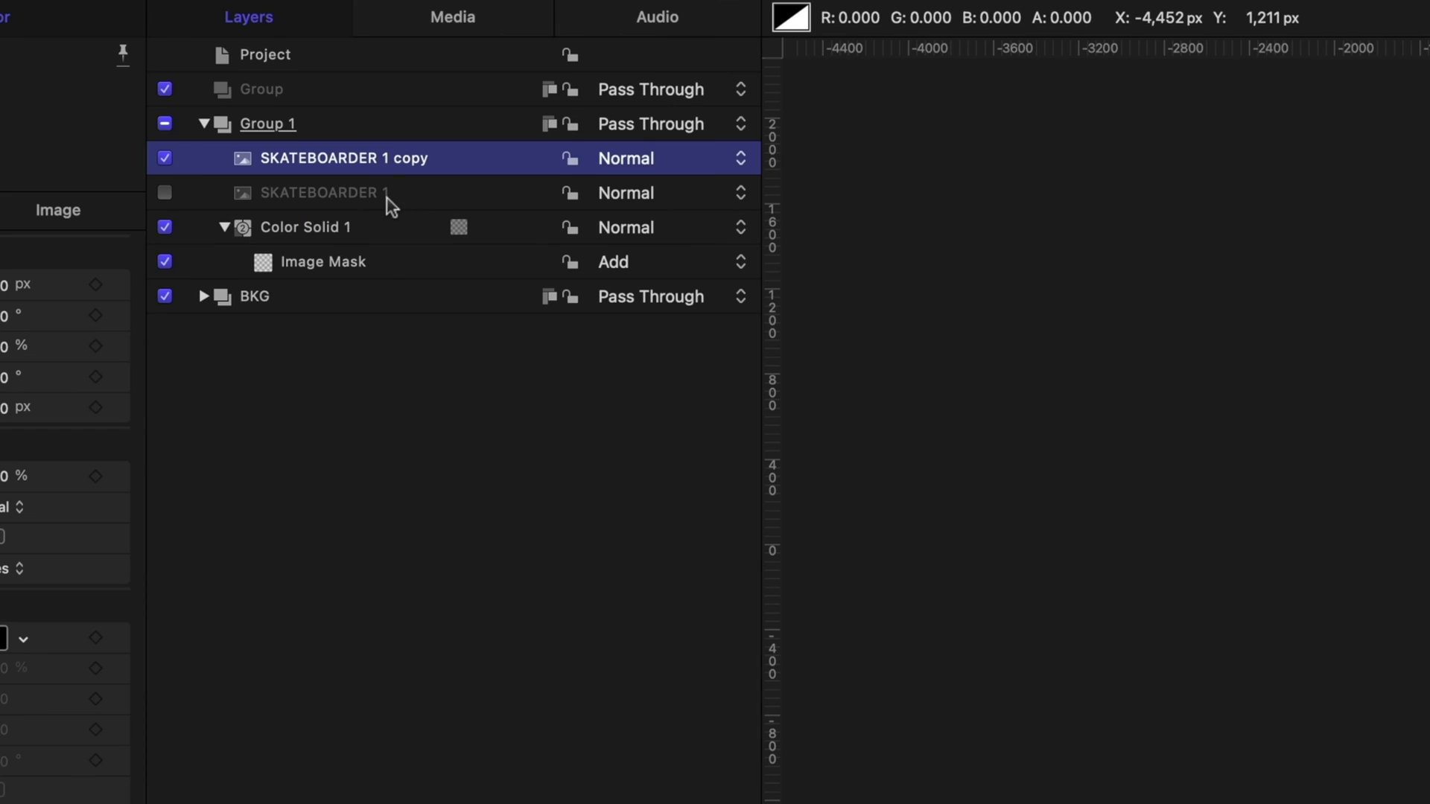
pyautogui.click(359, 237)
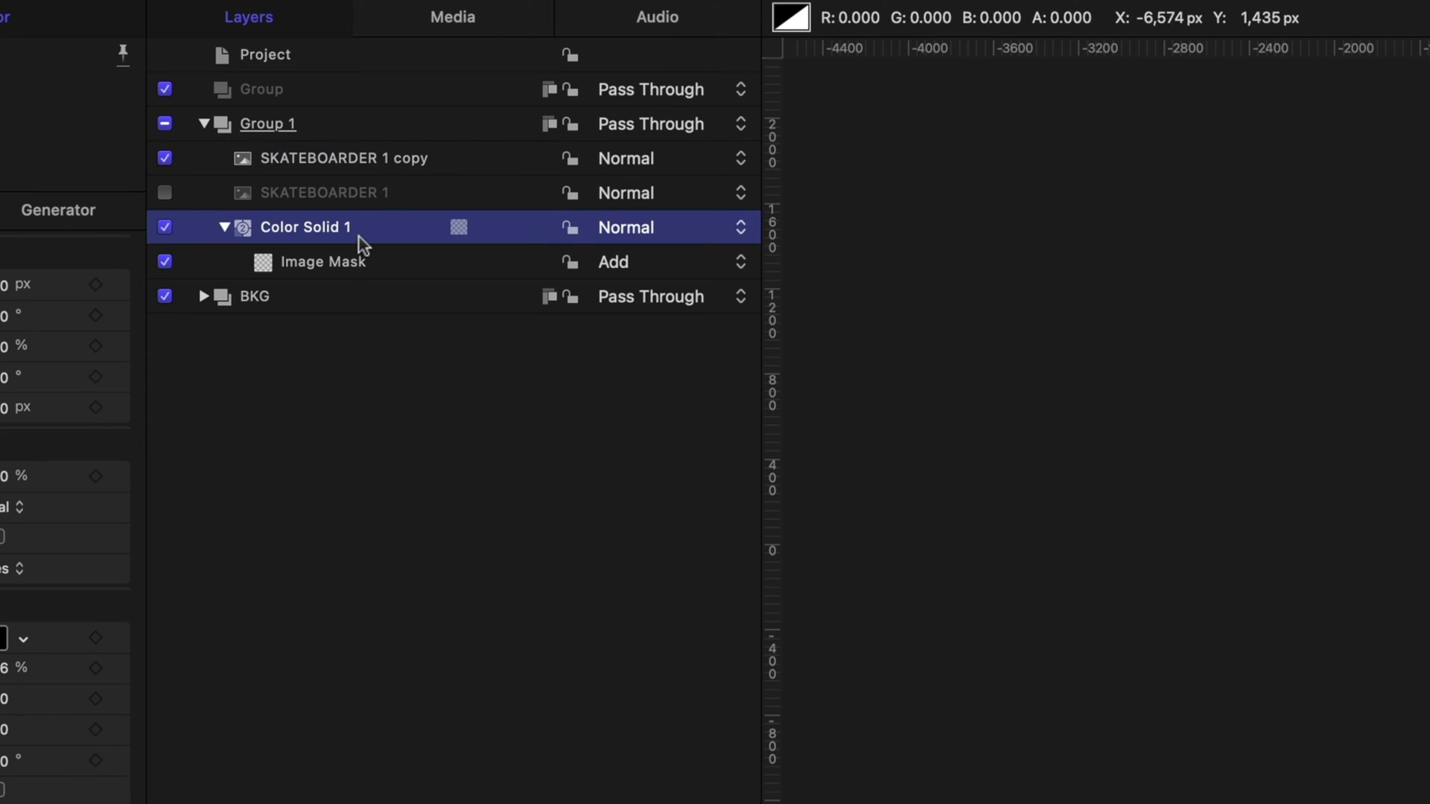
# Group SKATEBOARDER 1 and Color Solid 1 into a new nested group and collapse it
pyautogui.keyDown('shift'); pyautogui.click(324, 195); pyautogui.keyUp('shift')
pyautogui.rightClick(323, 191)
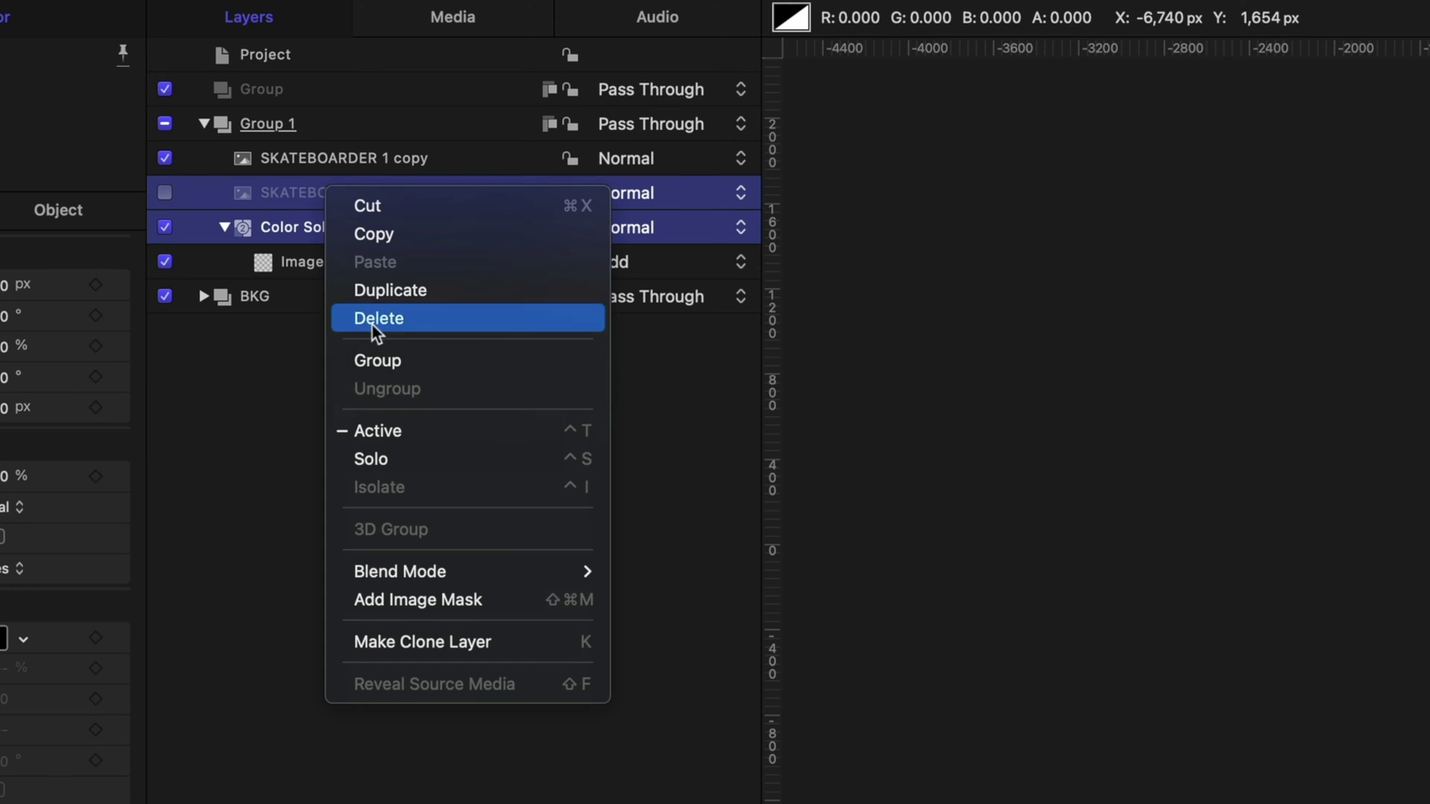
pyautogui.click(383, 358)
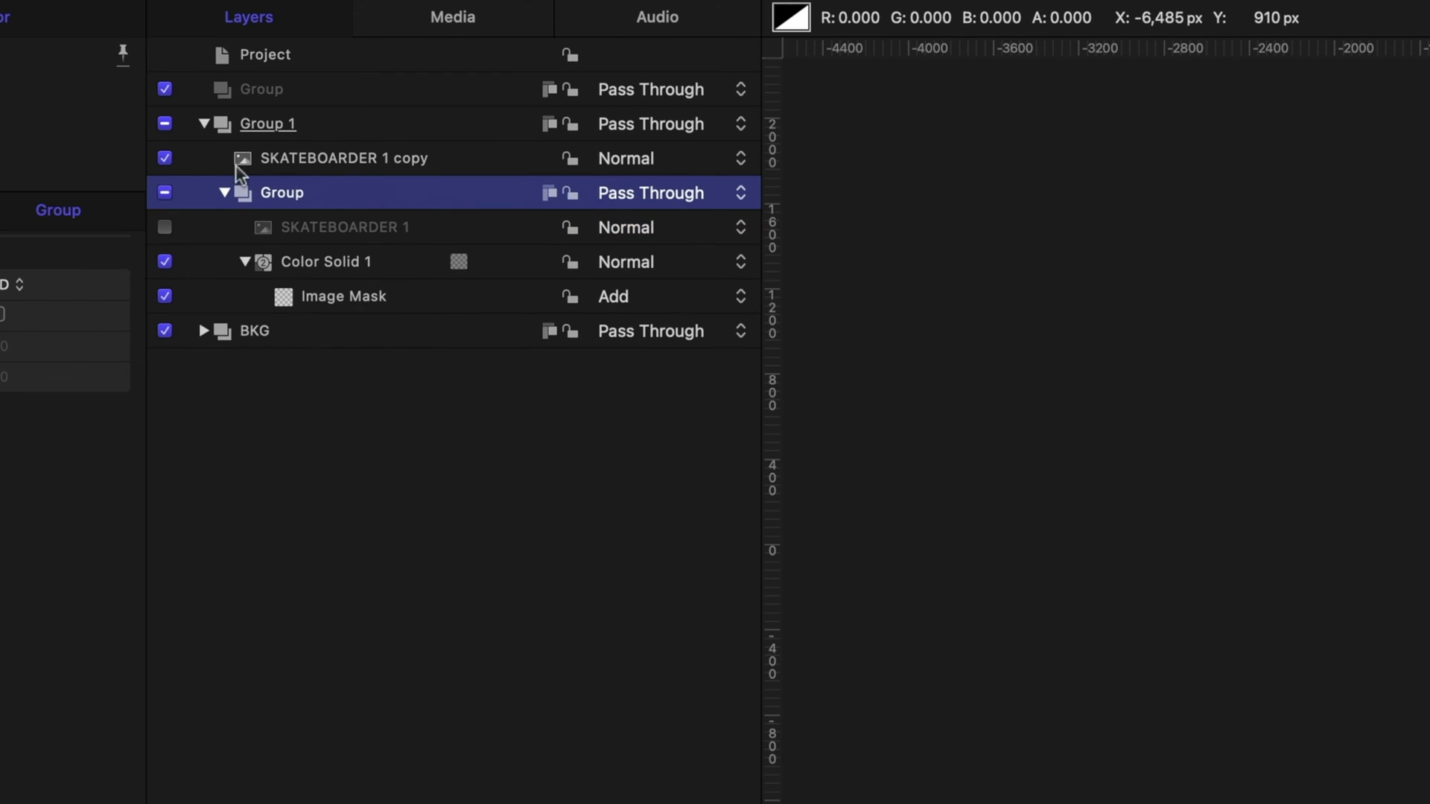
pyautogui.click(224, 193)
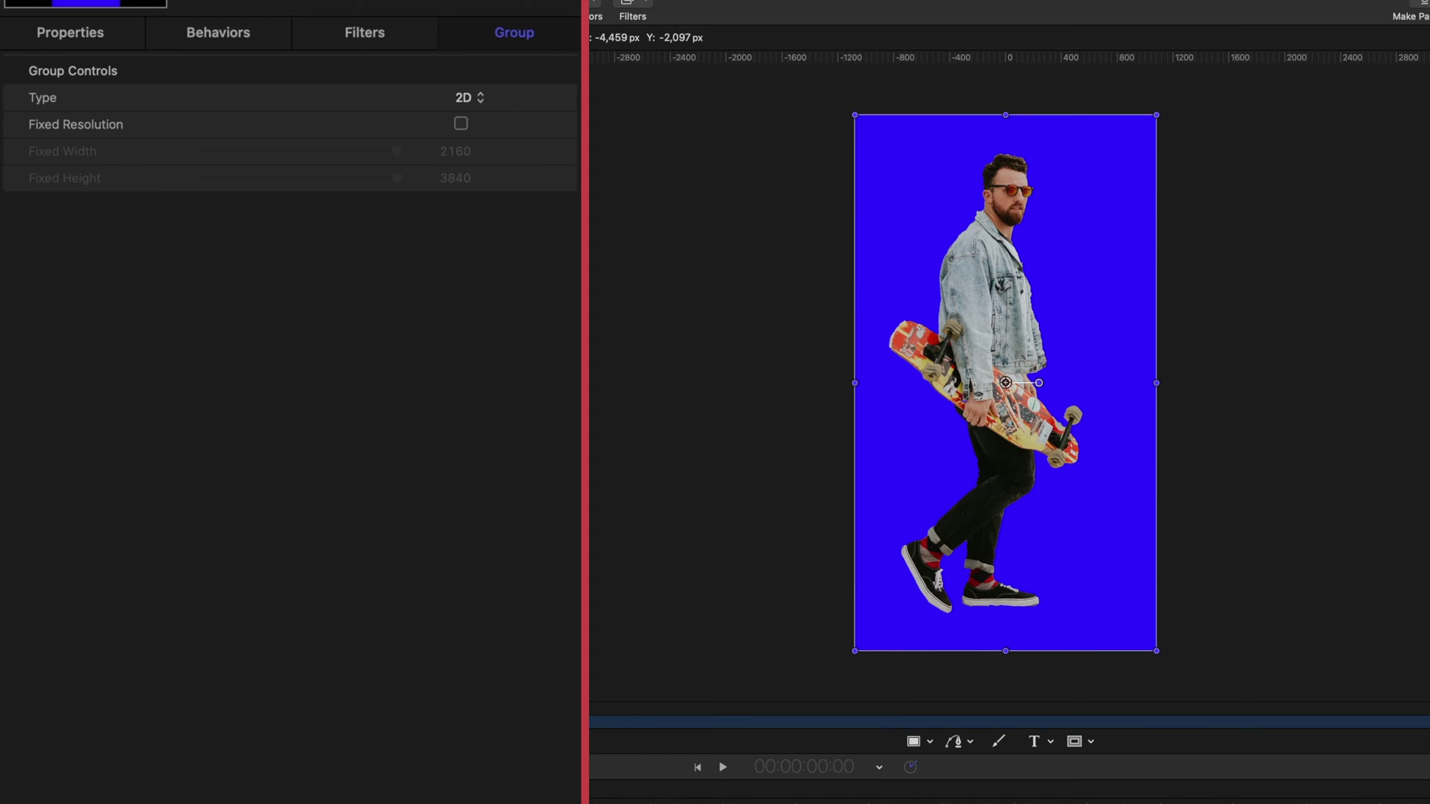
# At frame 0, keyframe Rotation X at -90 on the group and 90 on SKATEBOARDER 1 copy
pyautogui.click(59, 39)
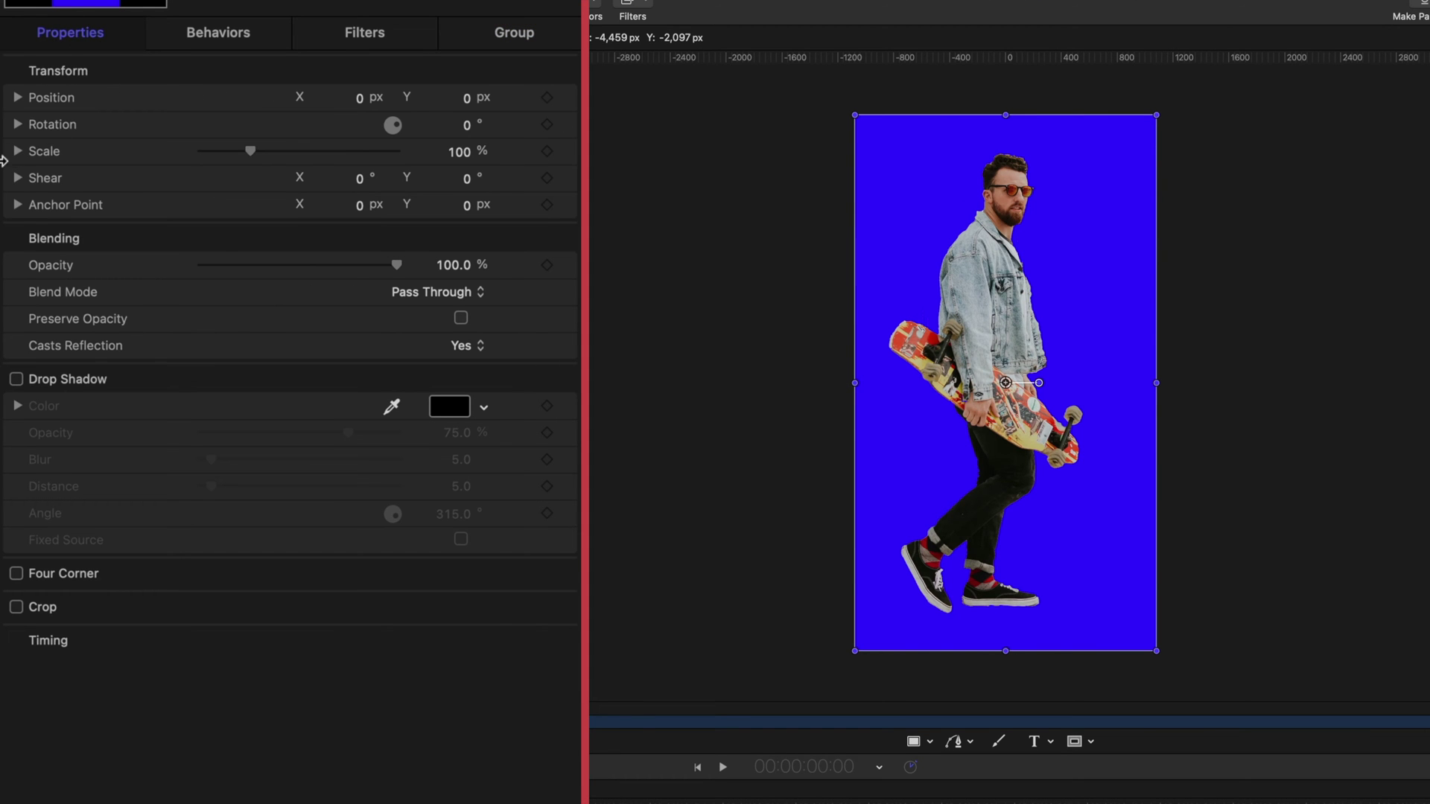
pyautogui.click(17, 125)
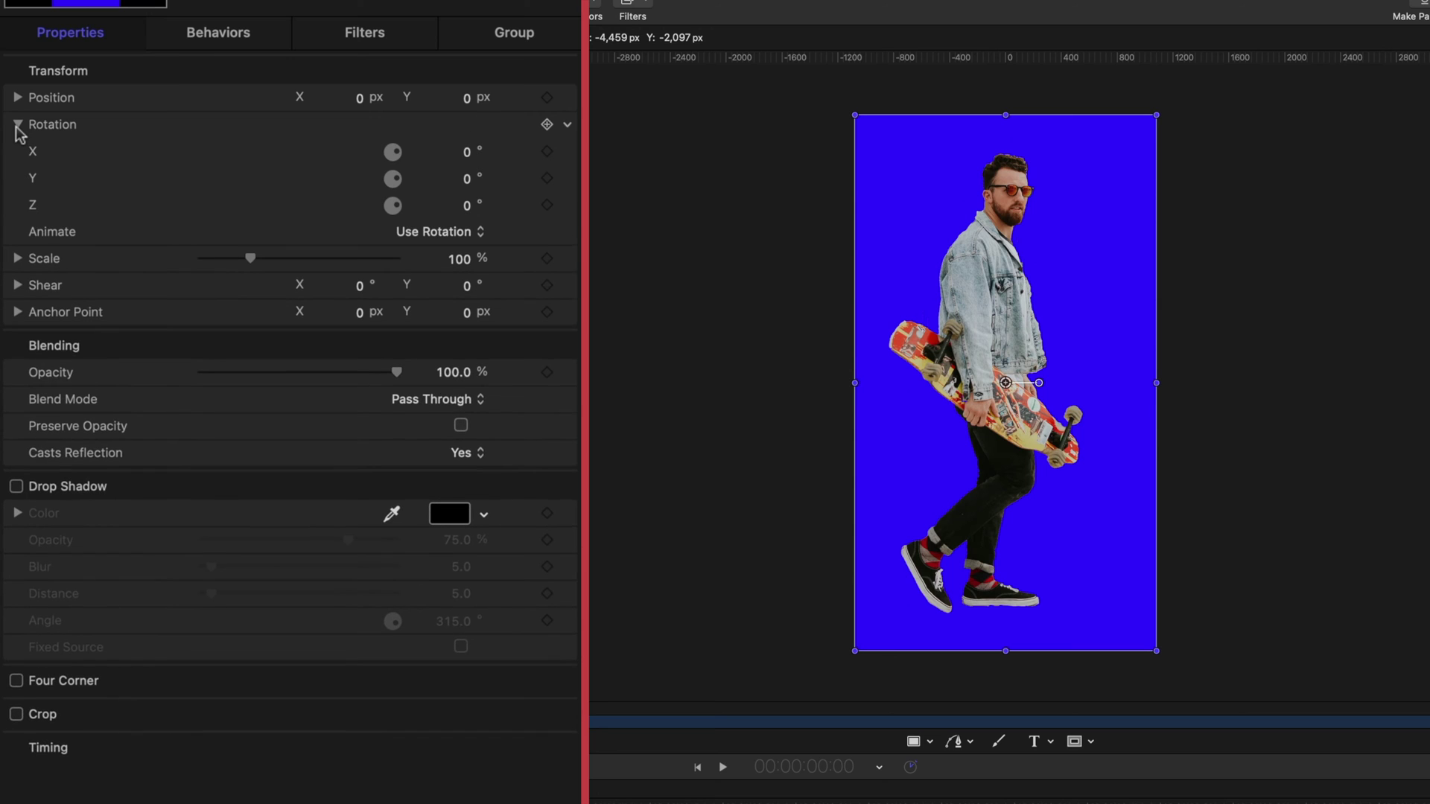
pyautogui.click(548, 151)
pyautogui.click(467, 151)
pyautogui.write('-90')
pyautogui.press('Return')
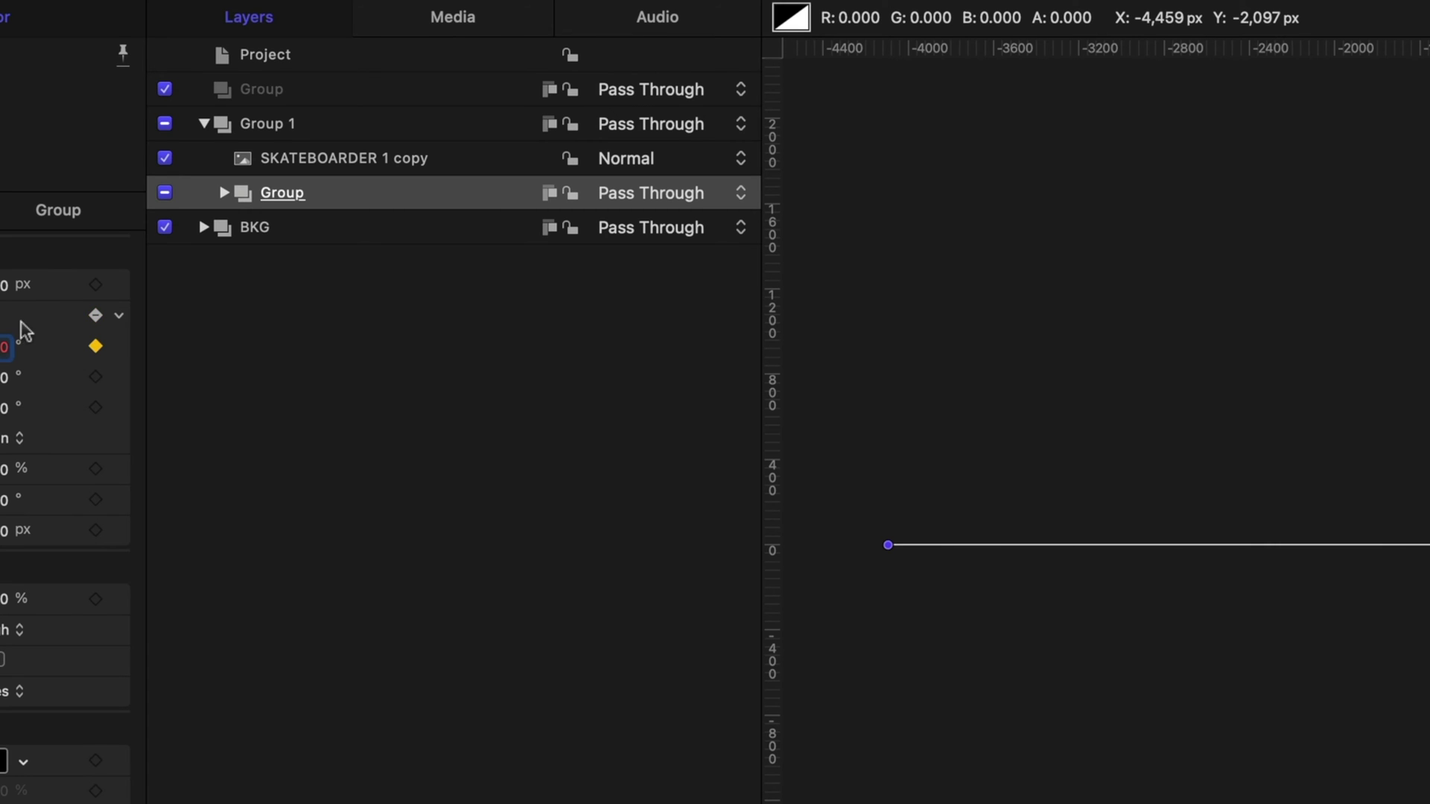
pyautogui.click(389, 158)
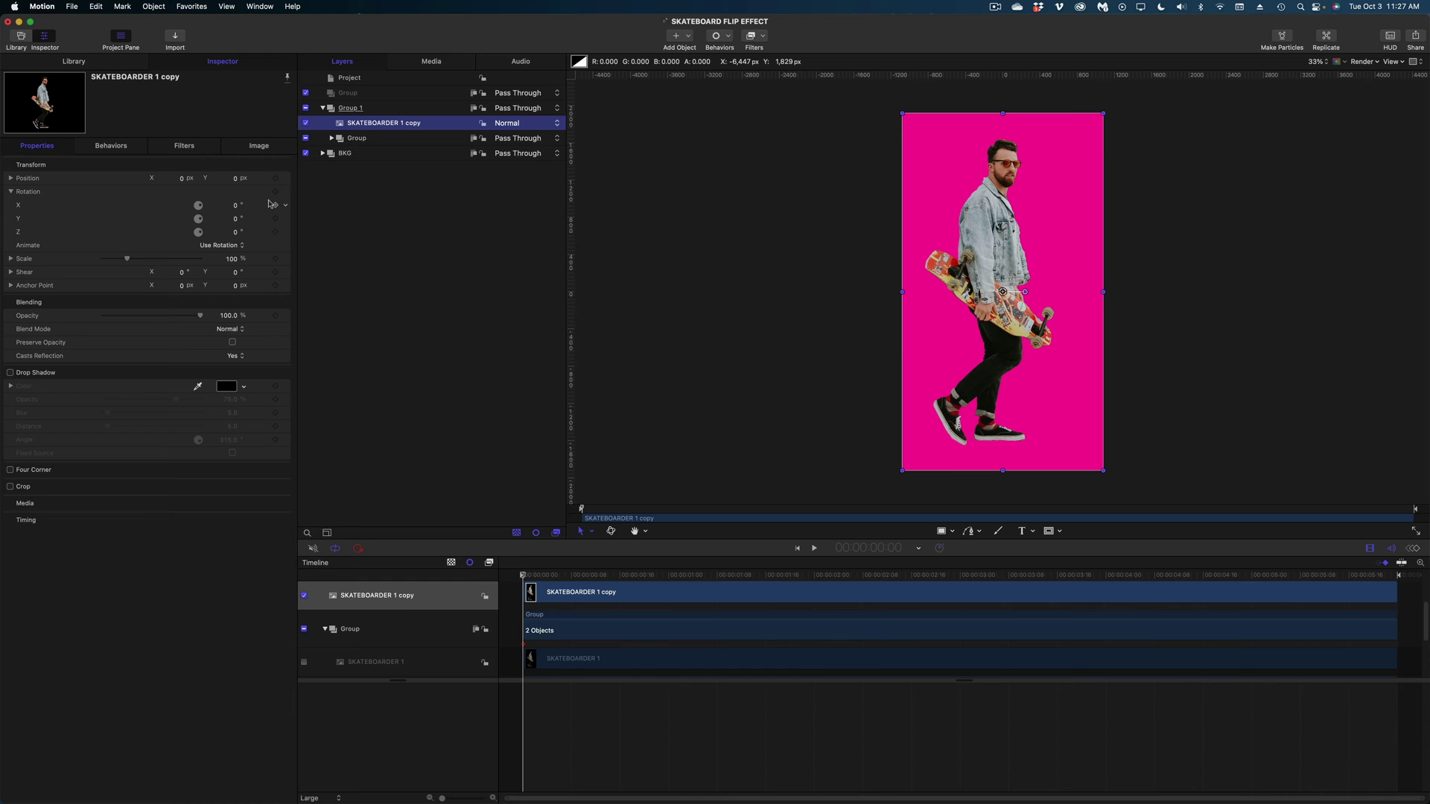
pyautogui.click(274, 207)
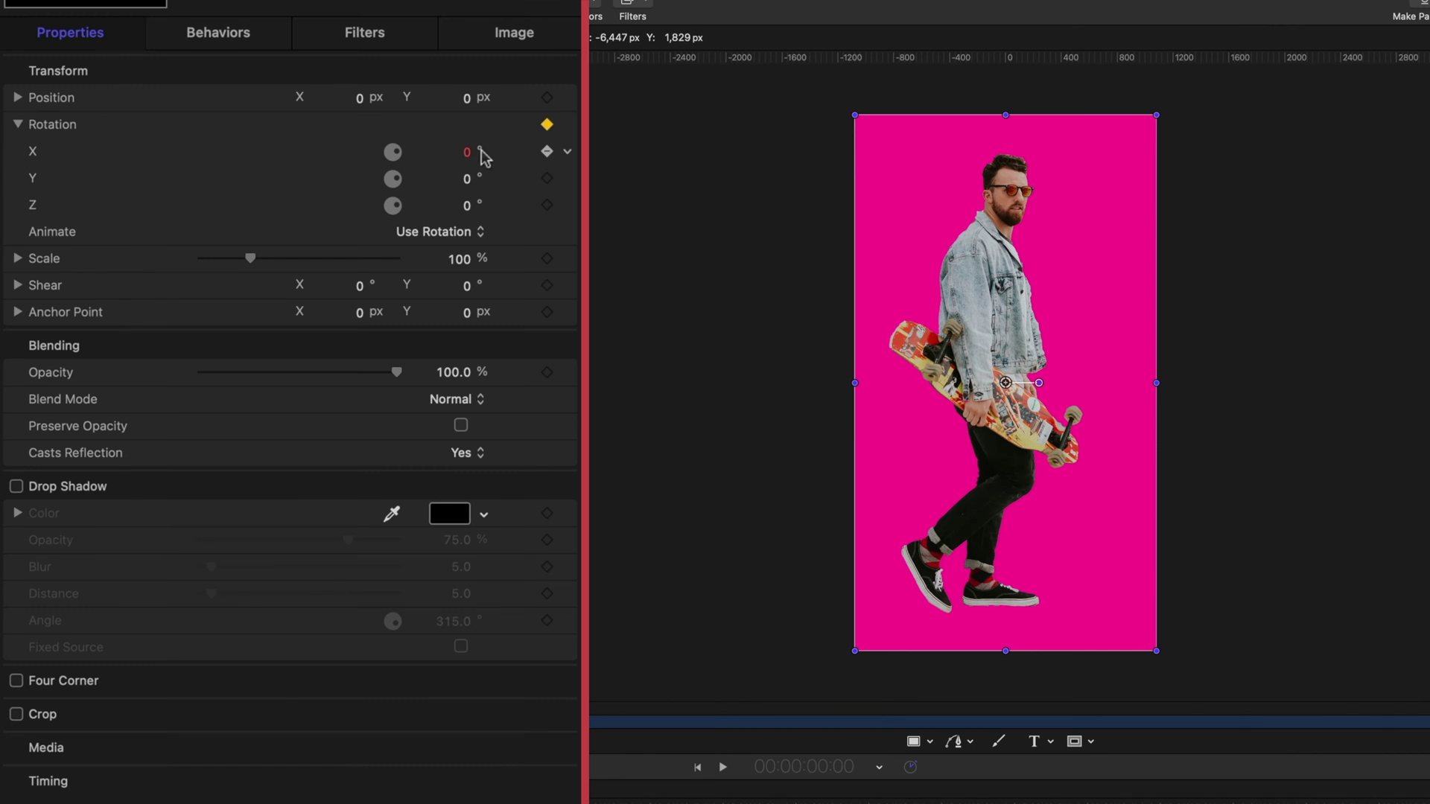
pyautogui.click(237, 207)
pyautogui.press('Return')
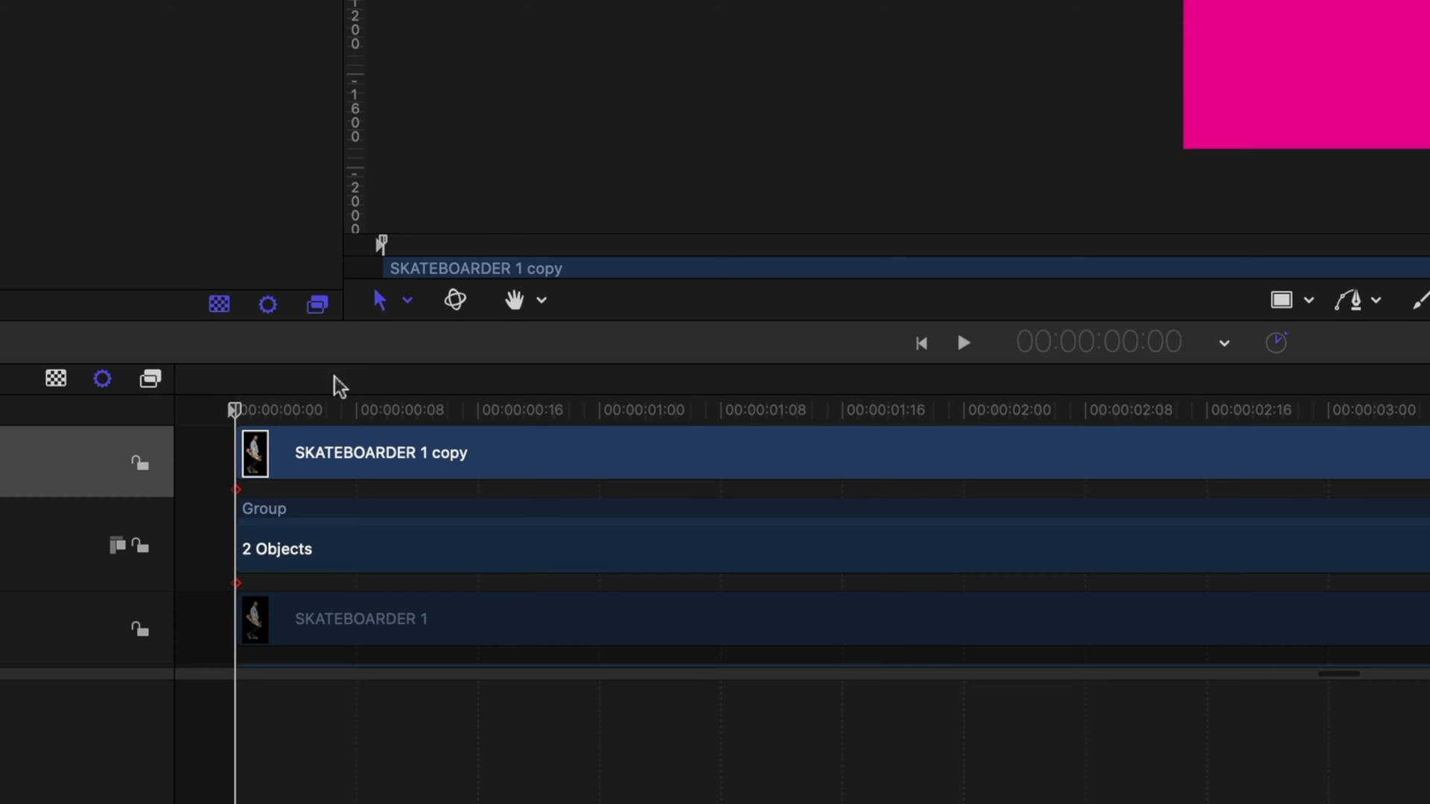
# At frame 6, set both layers' Rotation X to 0, then play the flip from the start
pyautogui.press('space')
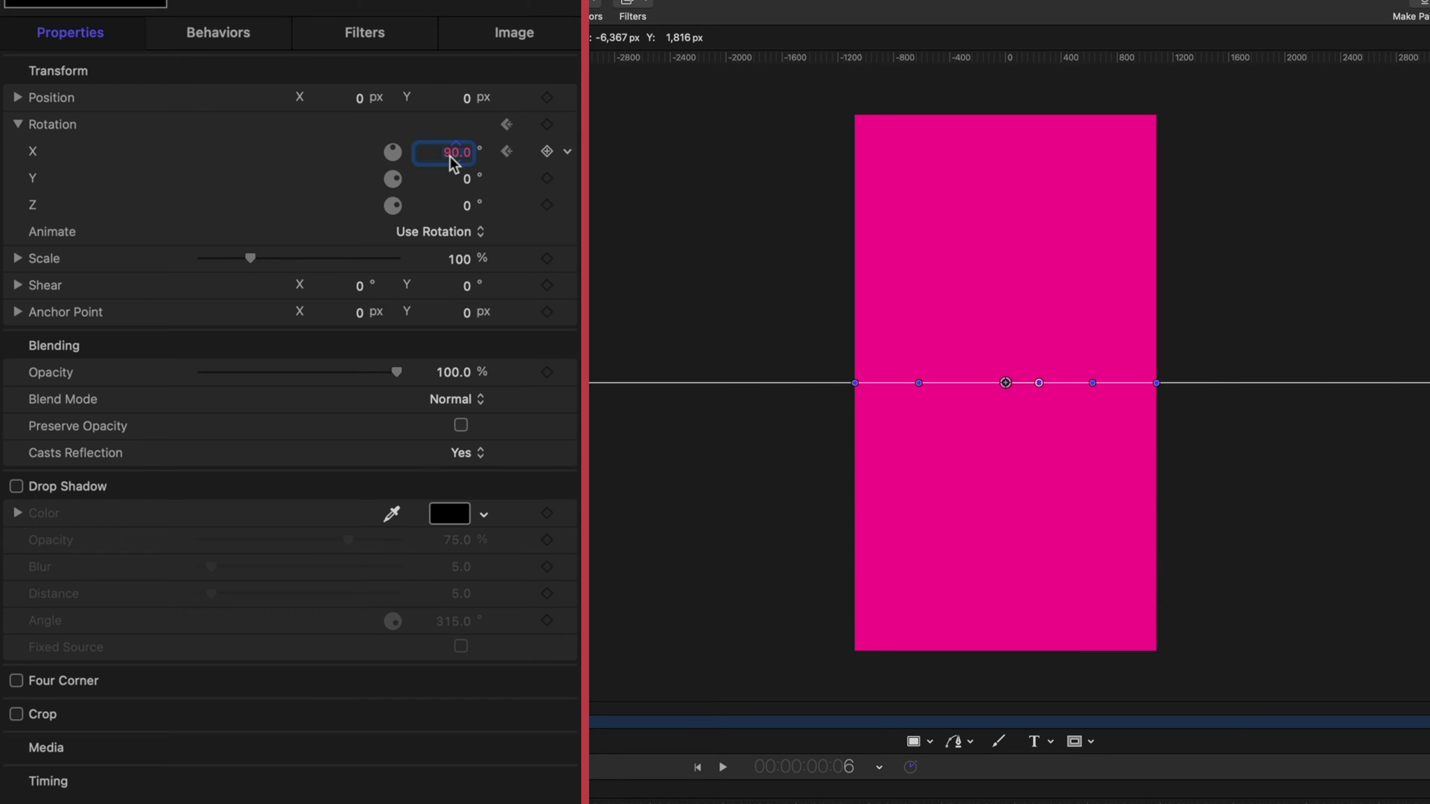
pyautogui.write('0')
pyautogui.press('Return')
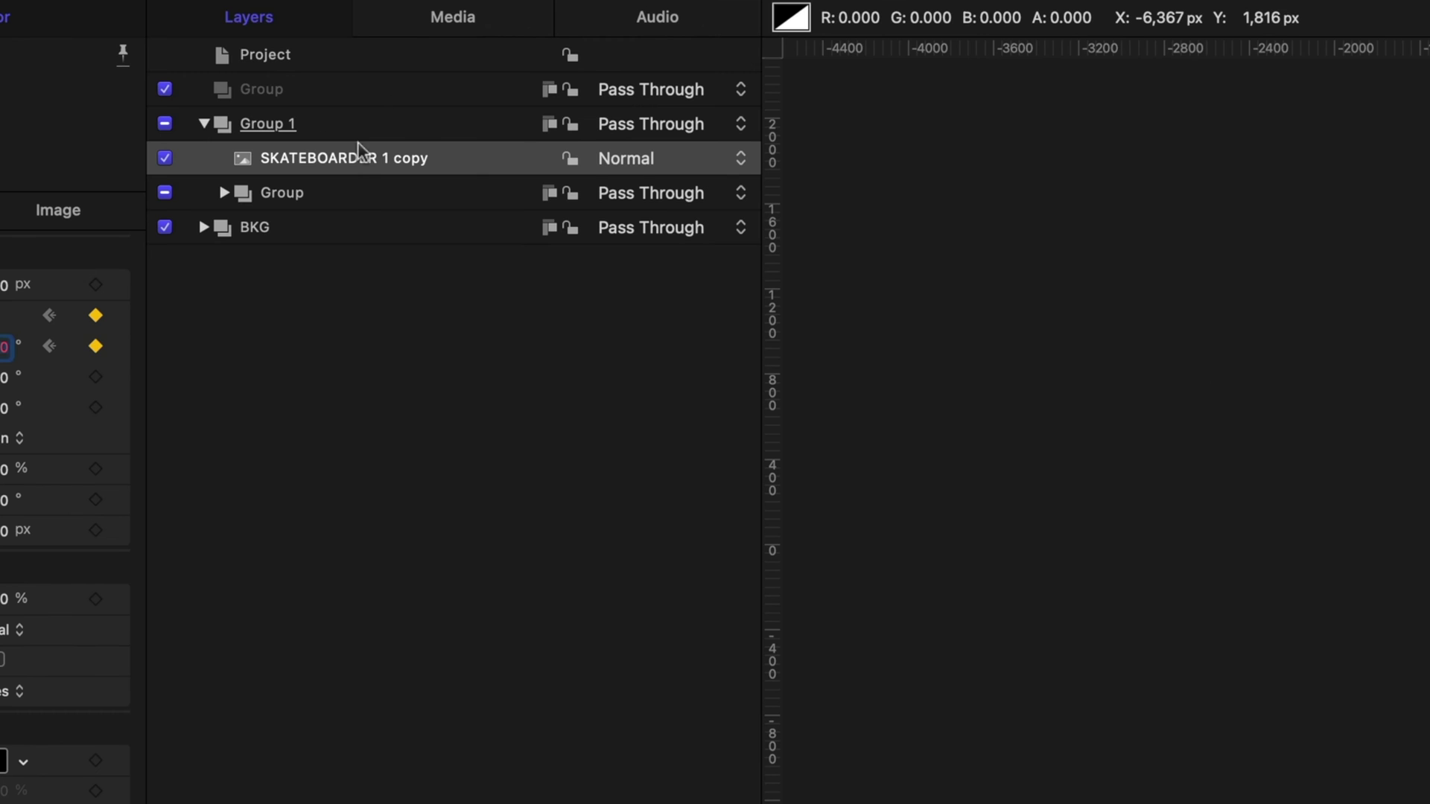
pyautogui.click(332, 193)
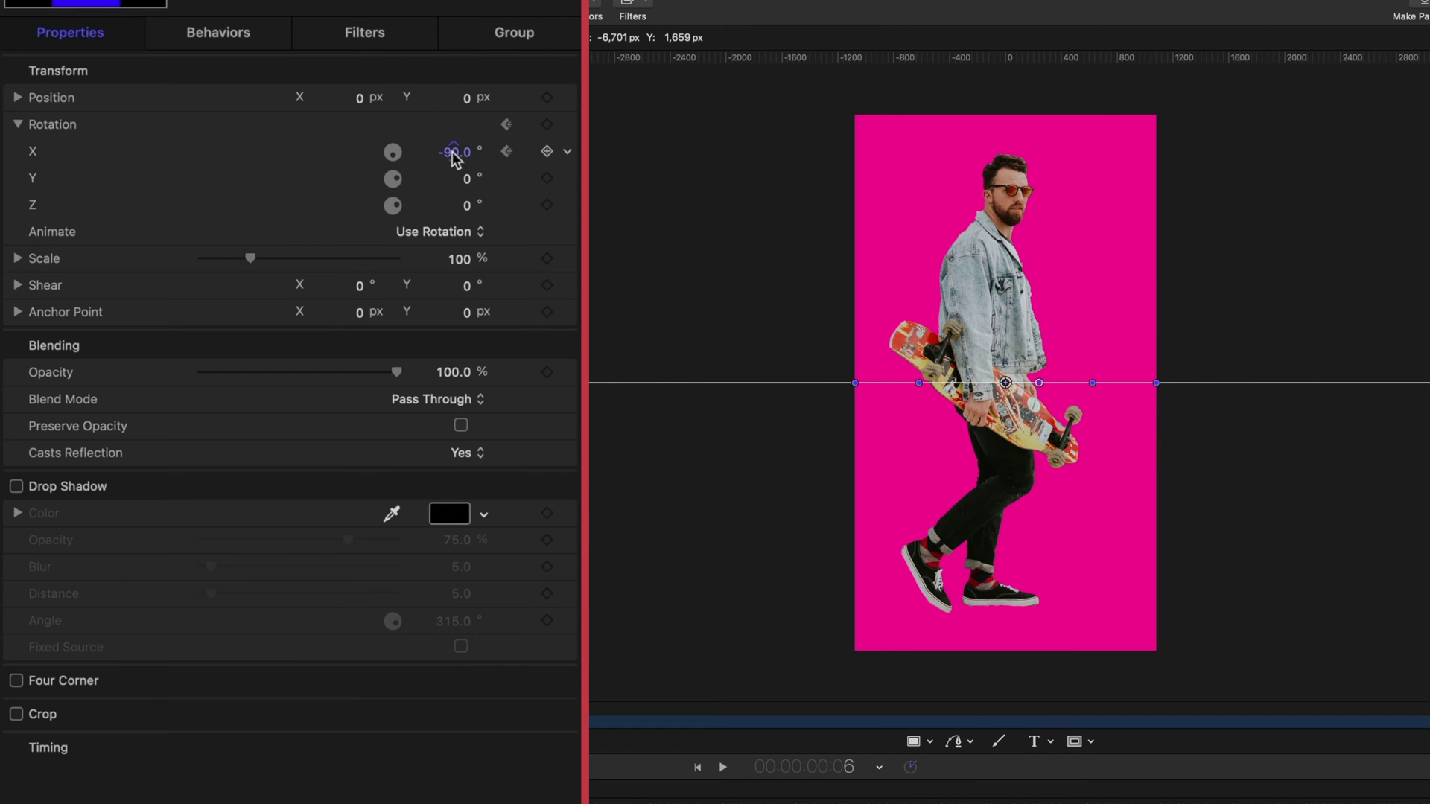
pyautogui.click(454, 153)
pyautogui.write('0')
pyautogui.press('Return')
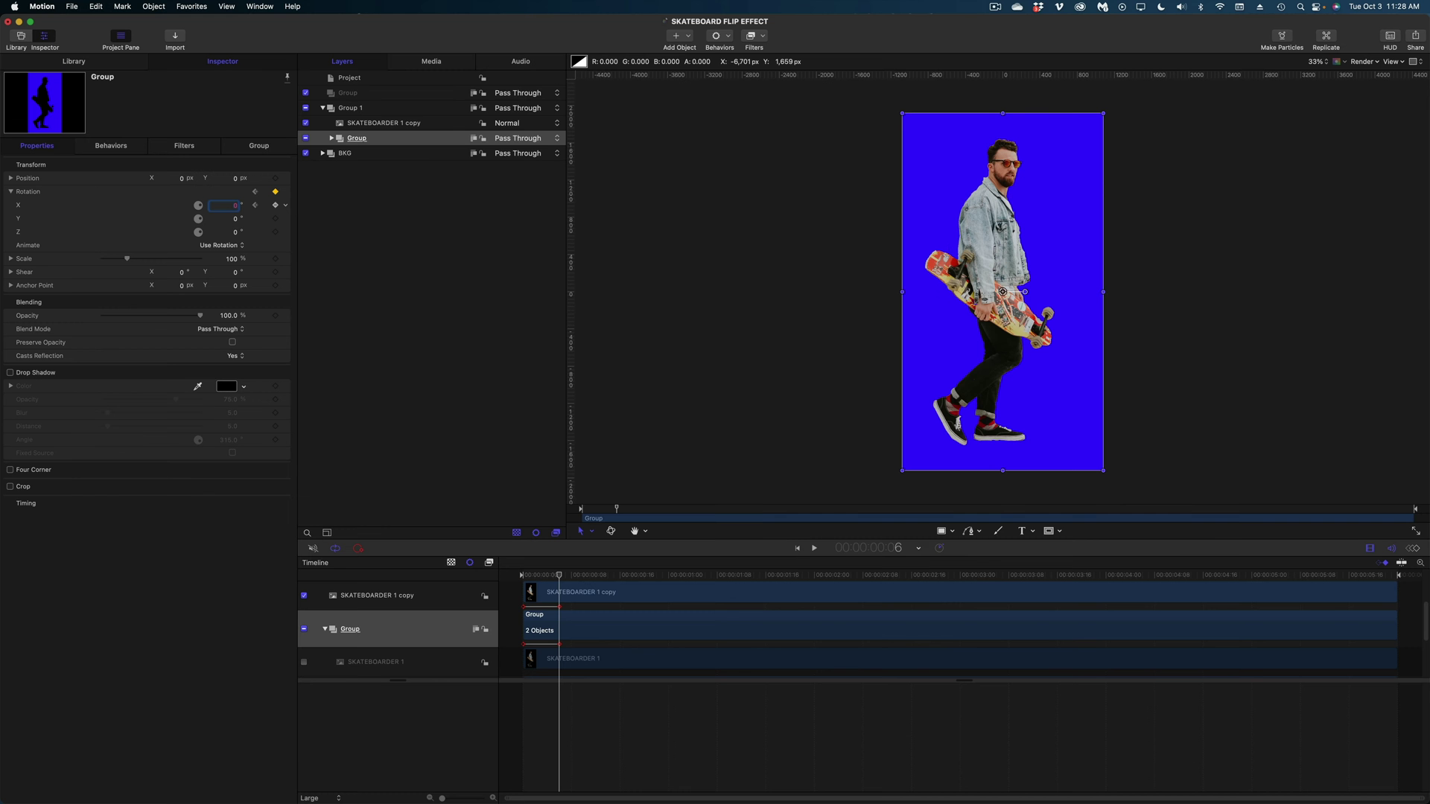
pyautogui.press('Home')
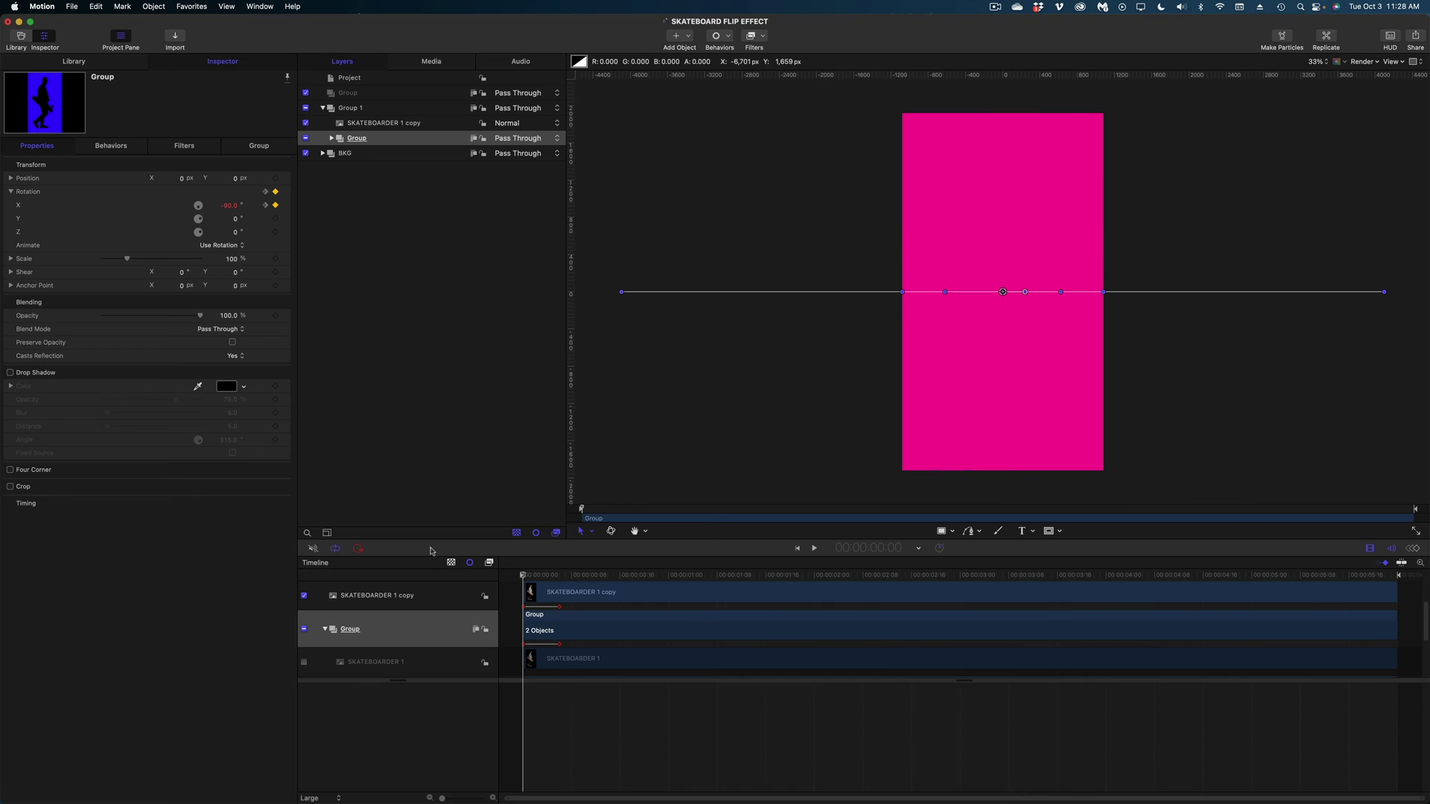
pyautogui.press('space')
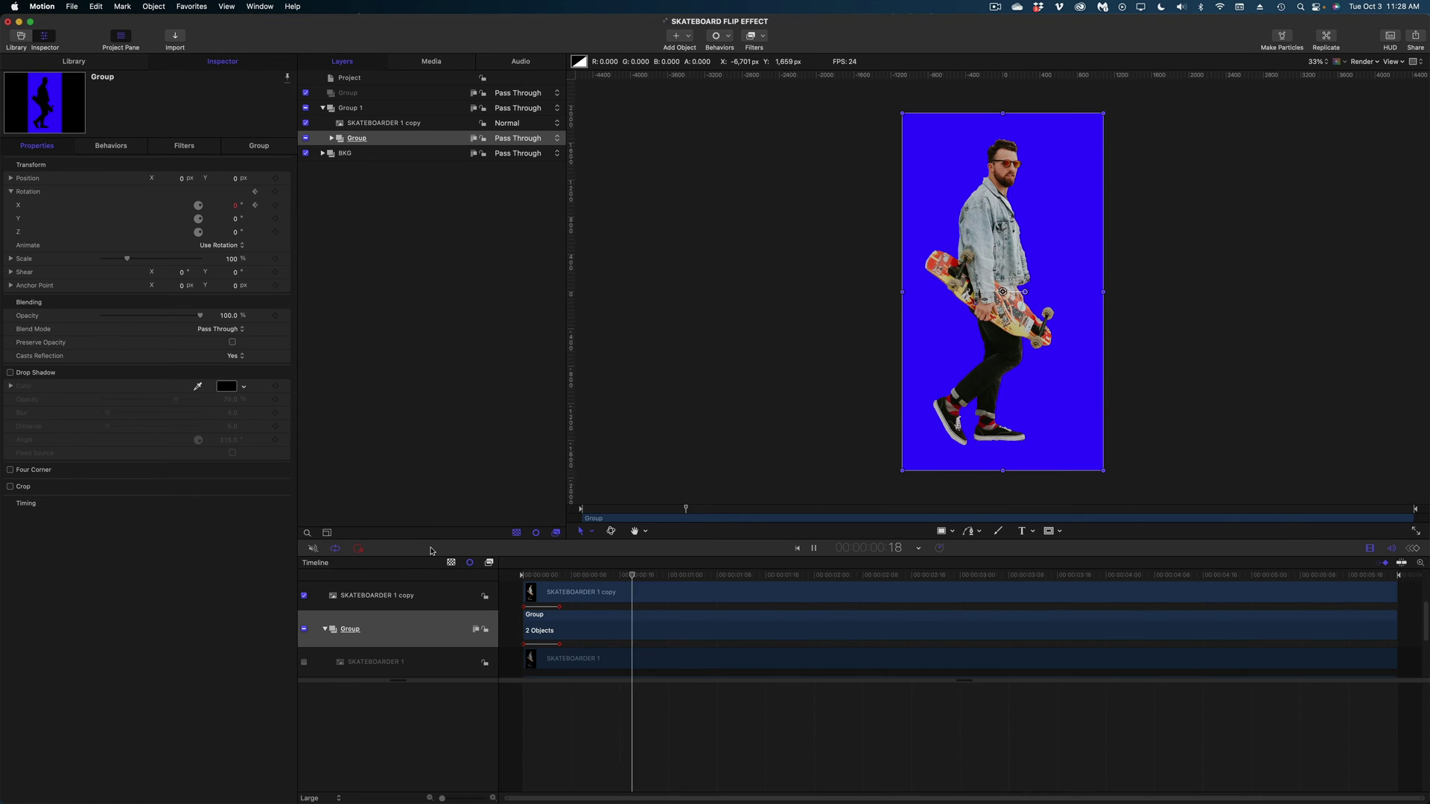
# Shift Group 1's ending rotation keyframe a few frames later and replay the flips
pyautogui.press('space')
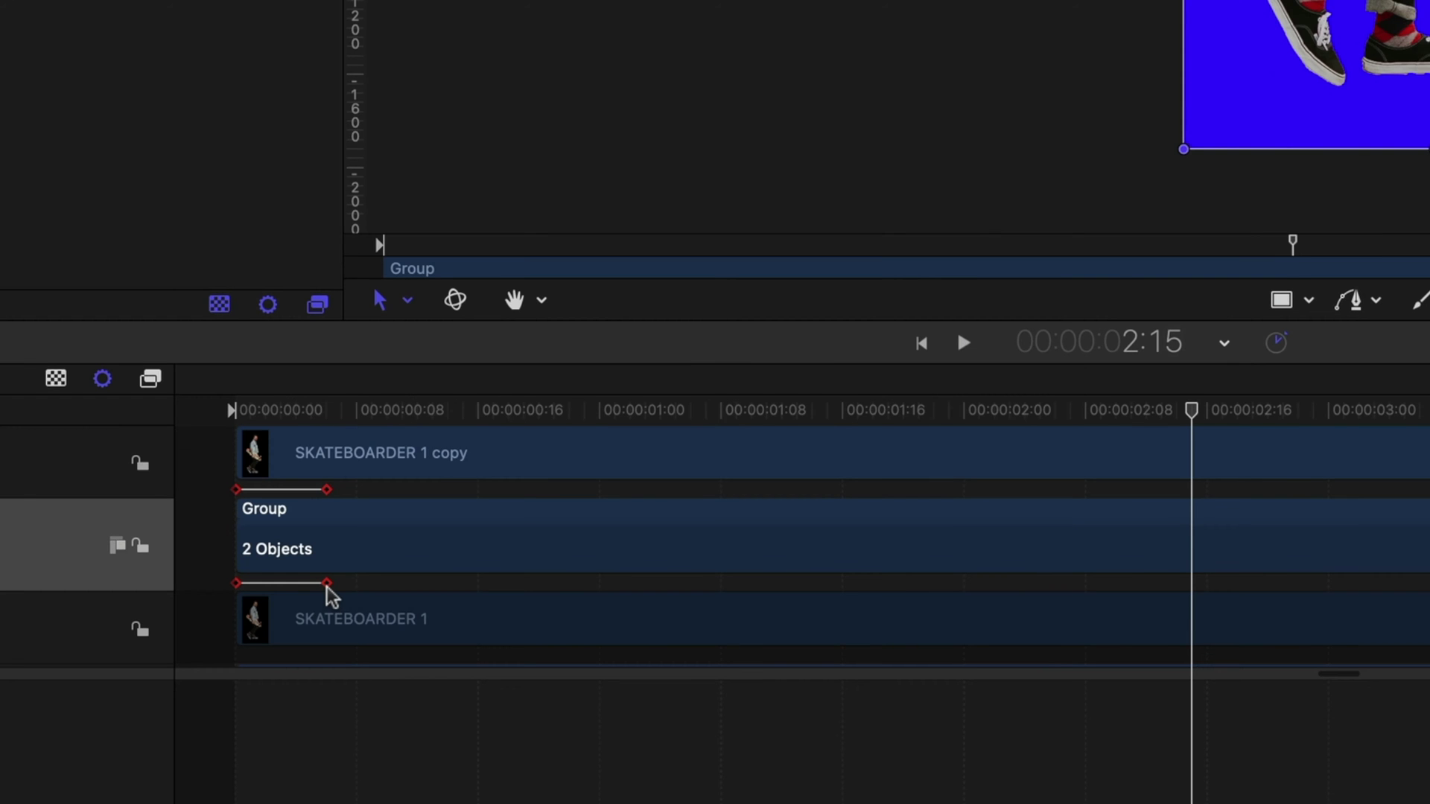
pyautogui.click(328, 588)
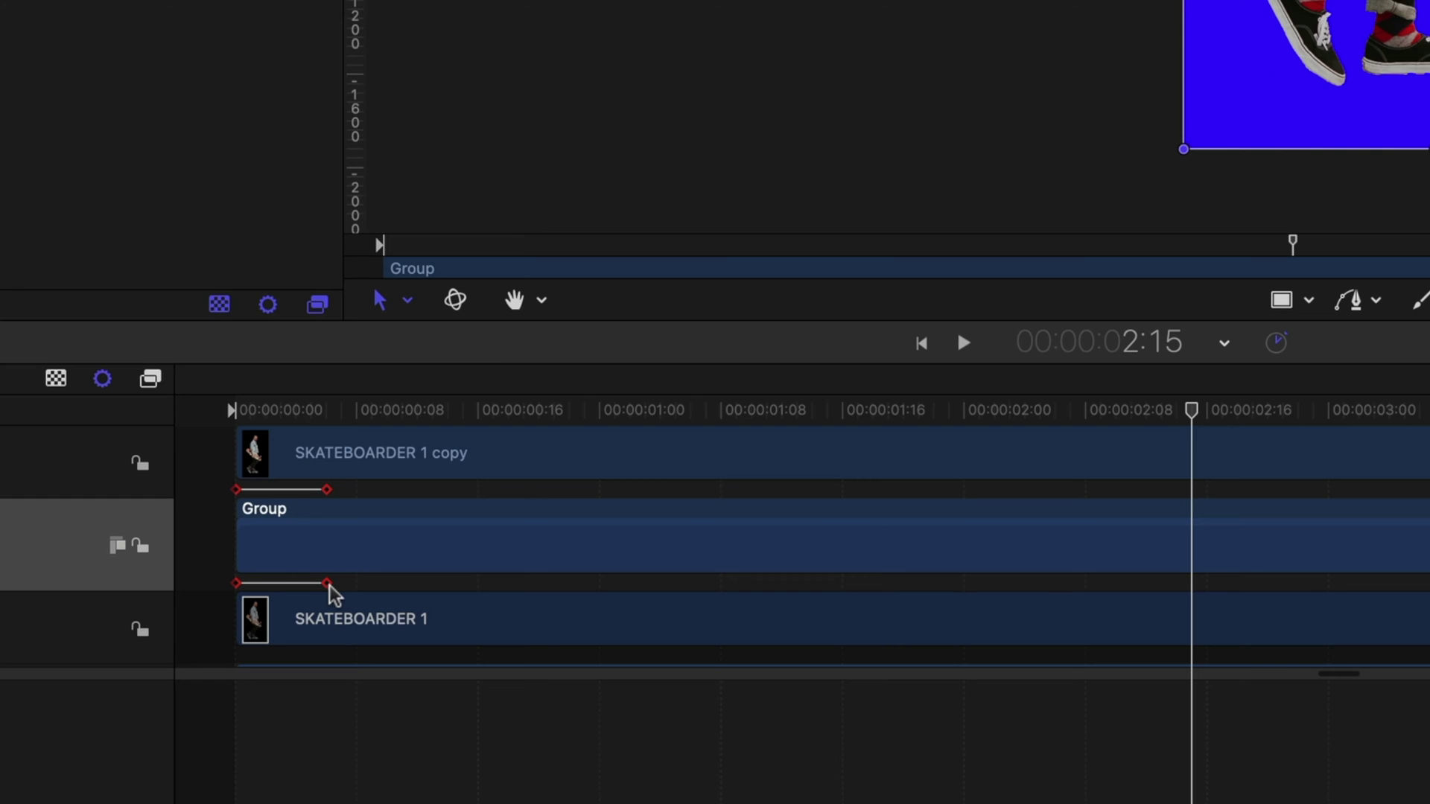
pyautogui.click(328, 585)
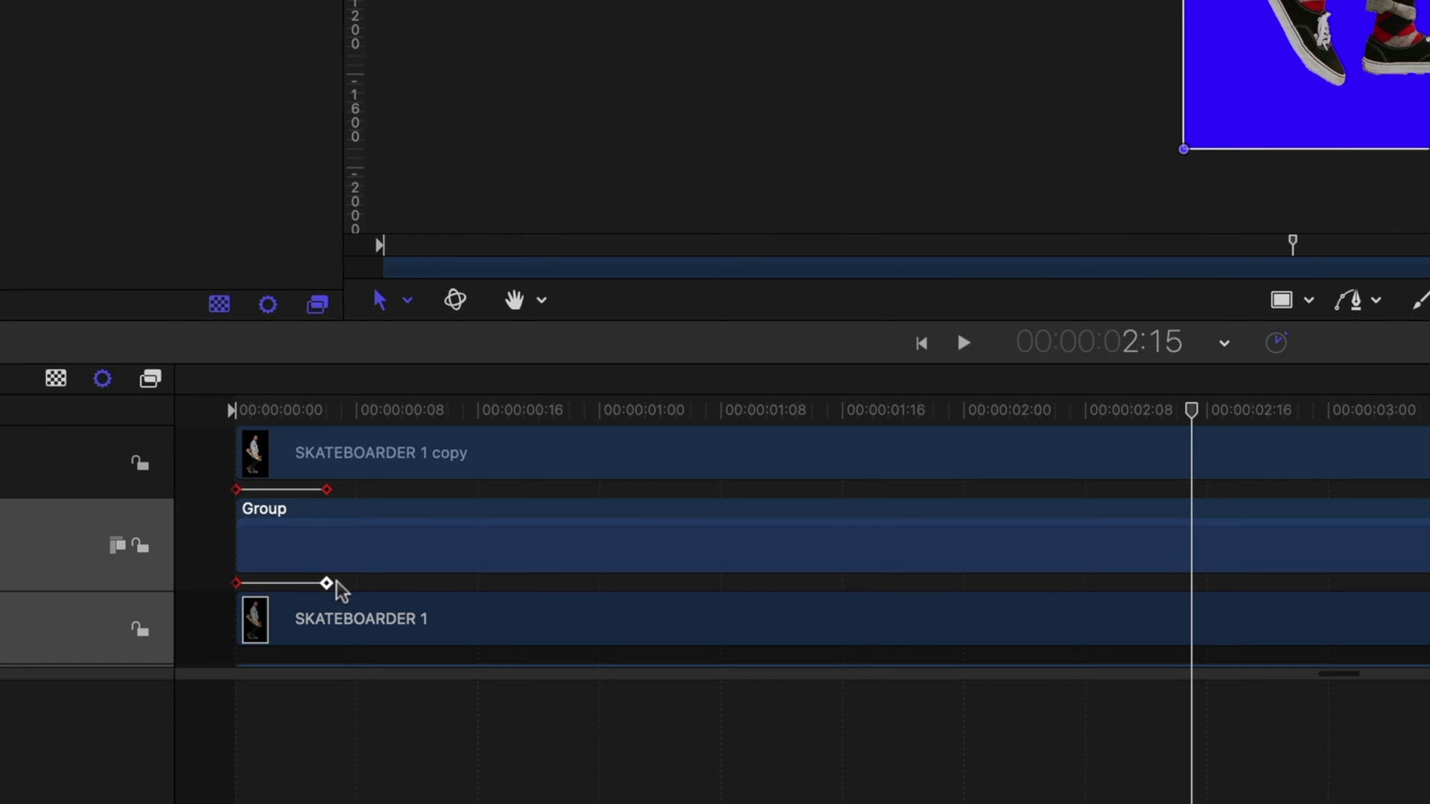
pyautogui.moveTo(335, 582); pyautogui.dragTo(347, 581)
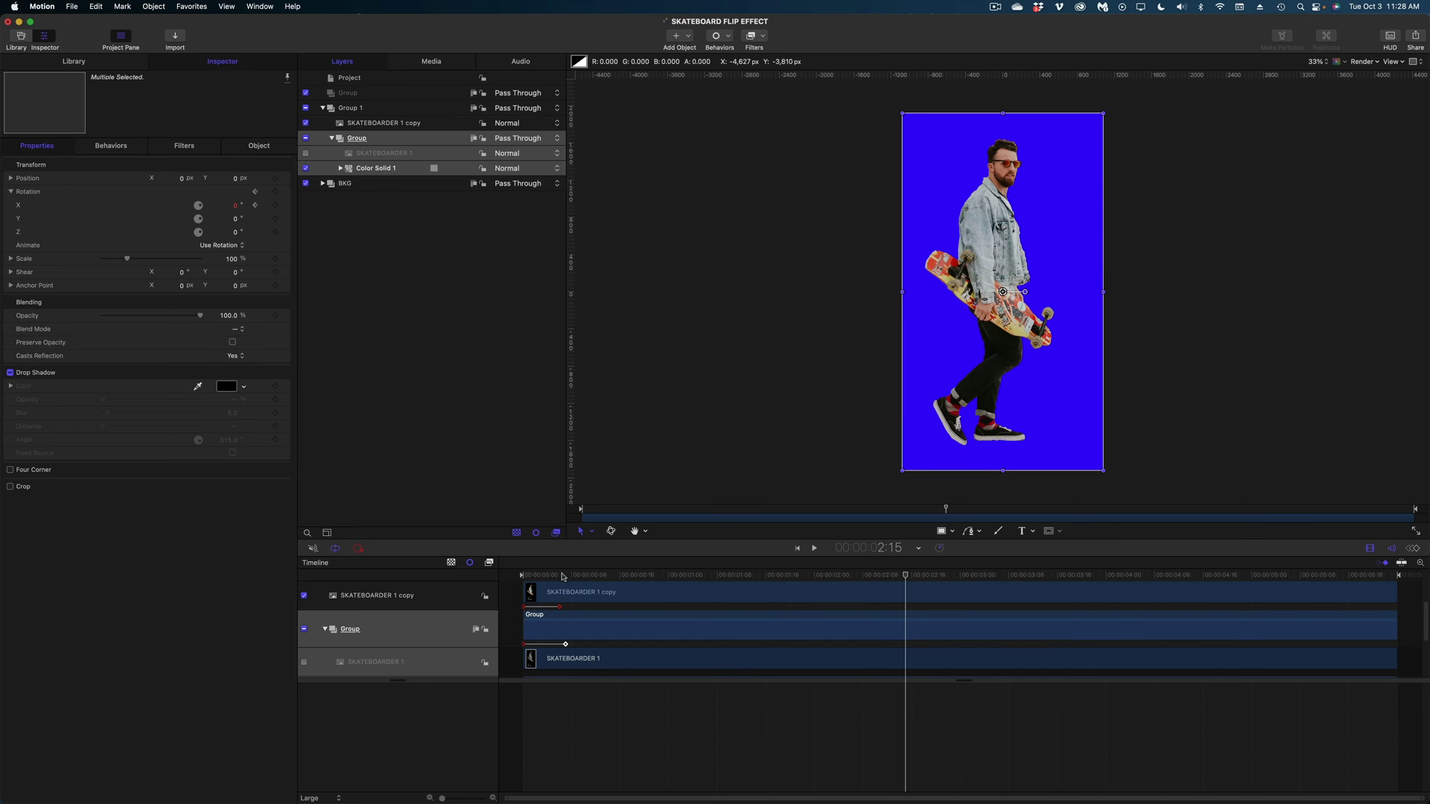
pyautogui.press('space')
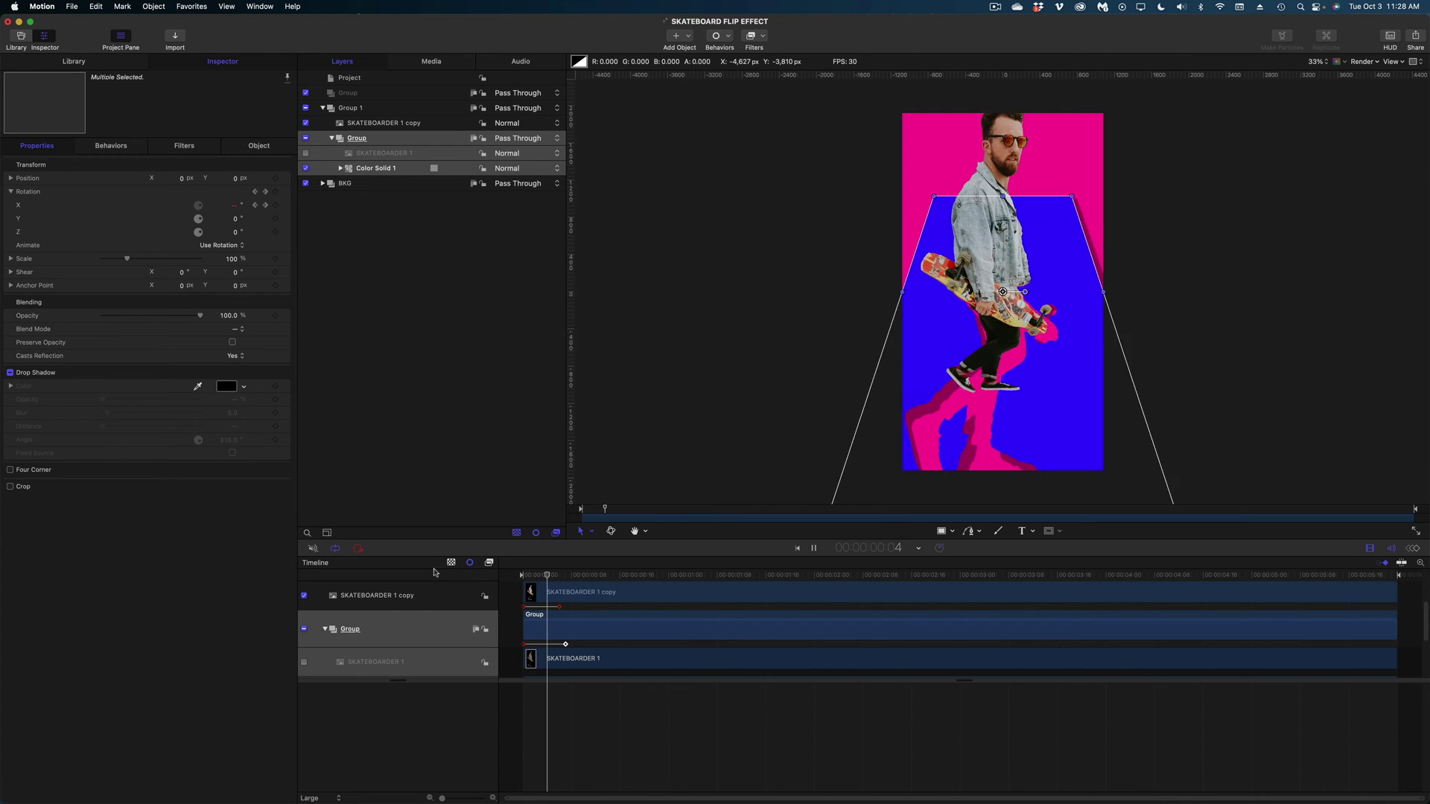
pyautogui.click(358, 108)
# Rename Group 1 to '#1 BLUE'
pyautogui.click(358, 108)
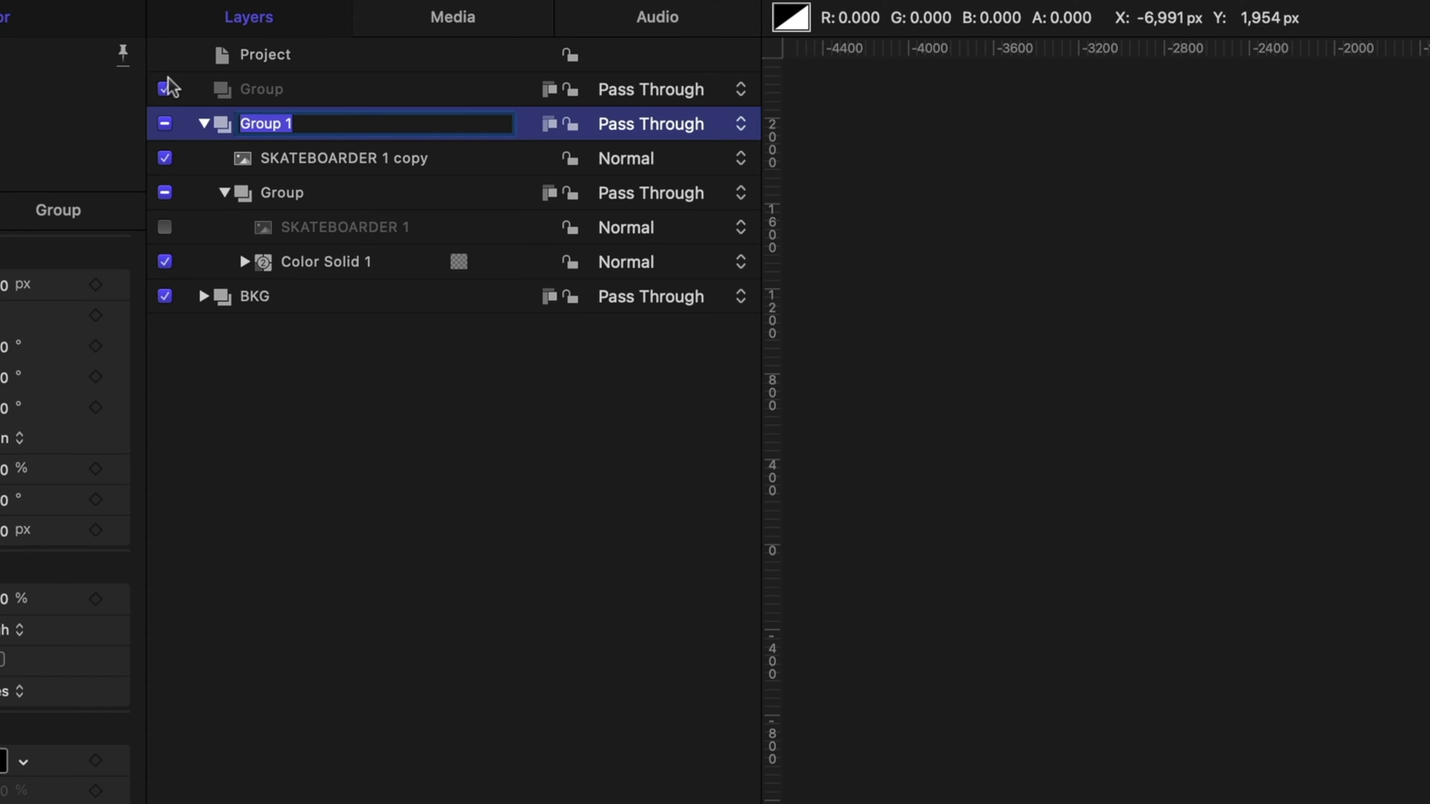
pyautogui.write('#1')
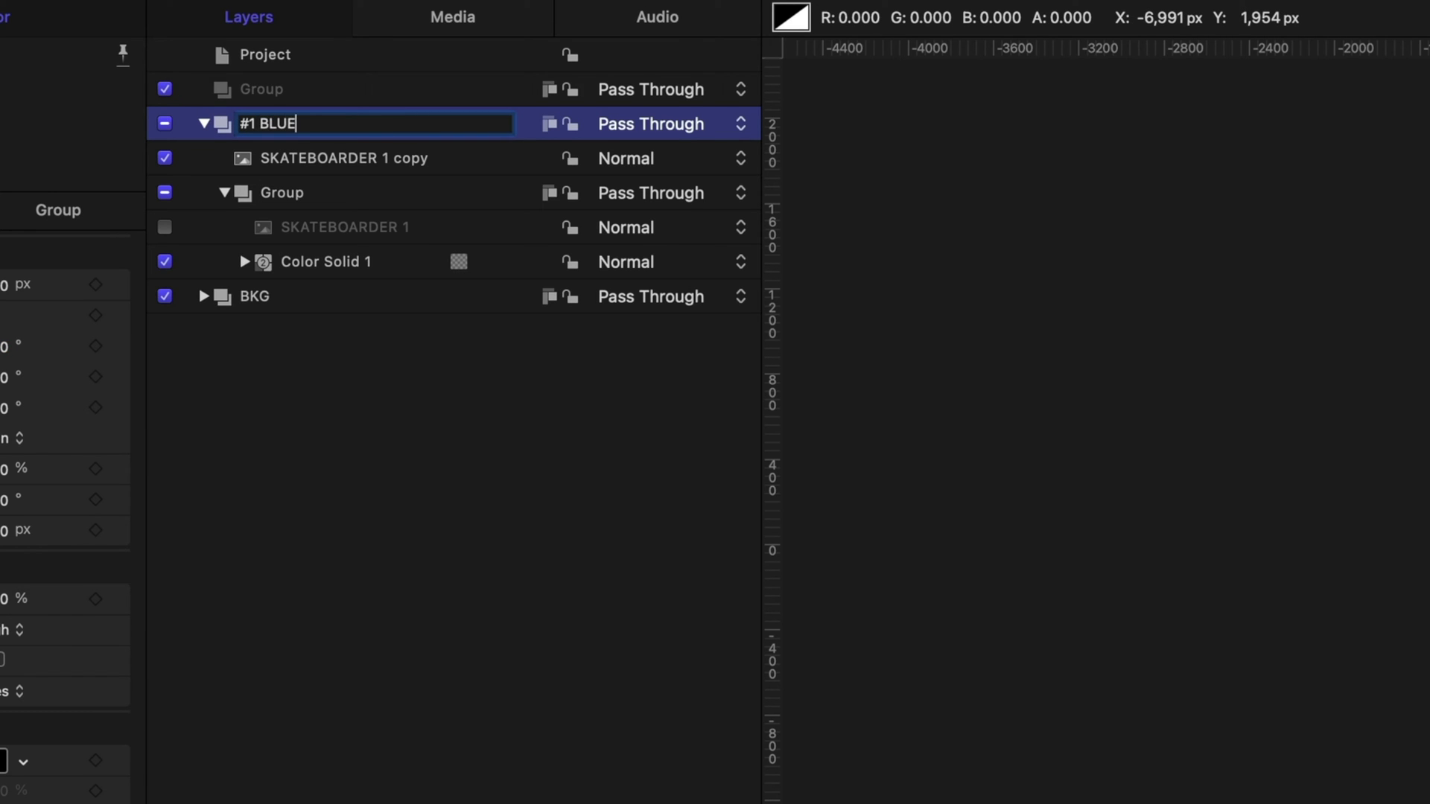
pyautogui.write(' BLUE')
pyautogui.press('Return')
# Duplicate the #1 BLUE group and name the copy '#2 GREEN'
pyautogui.rightClick(334, 124)
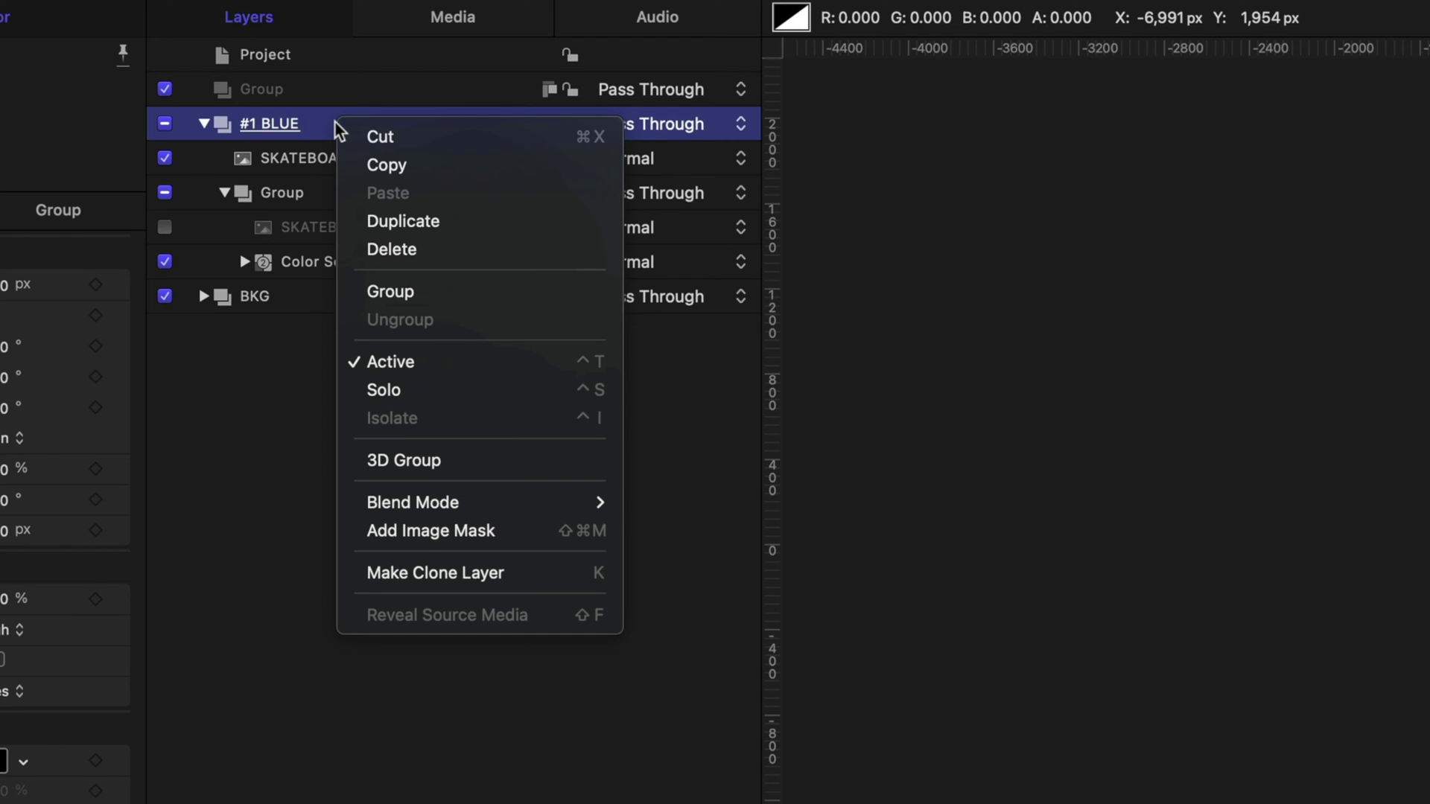
pyautogui.click(397, 219)
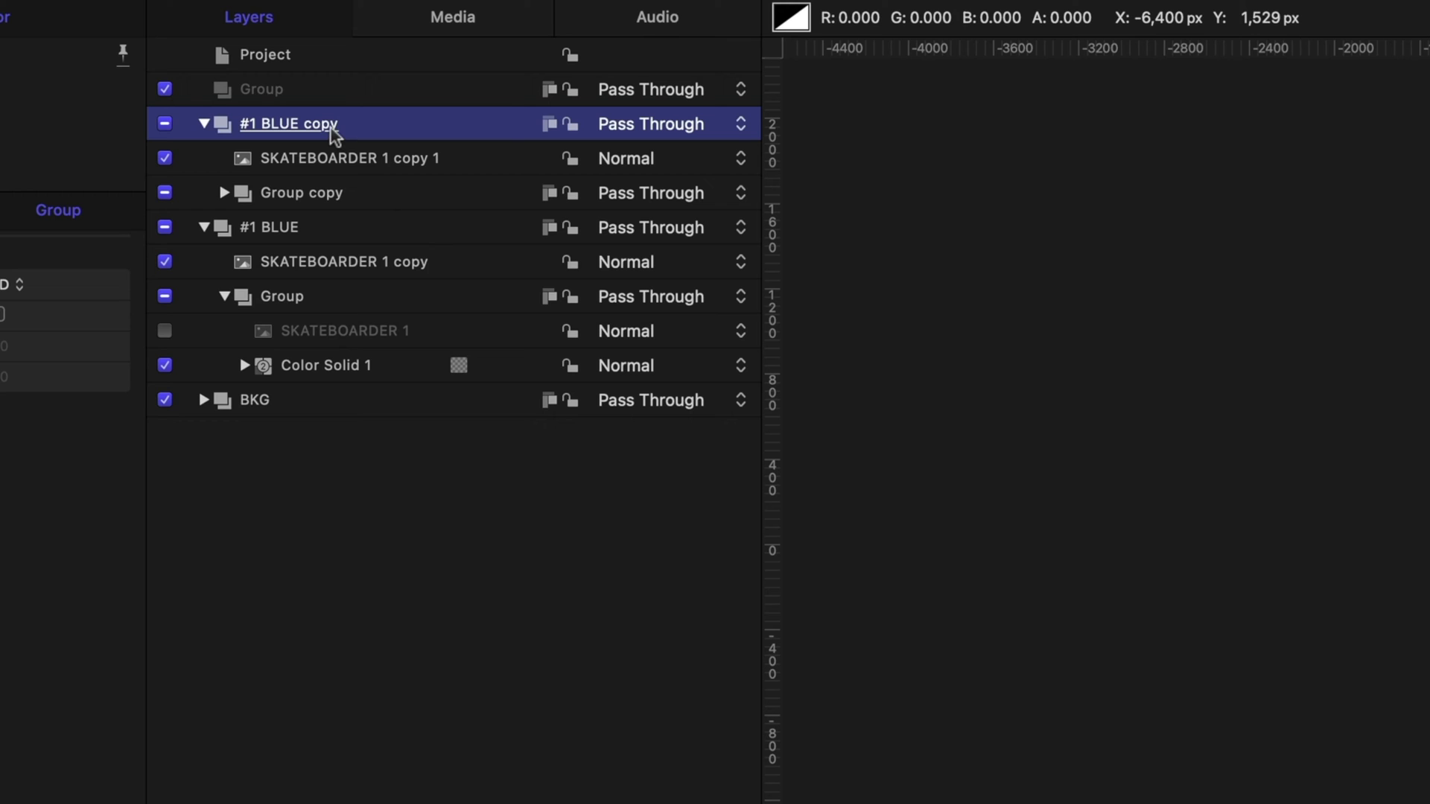
pyautogui.doubleClick(333, 123)
pyautogui.write('#2')
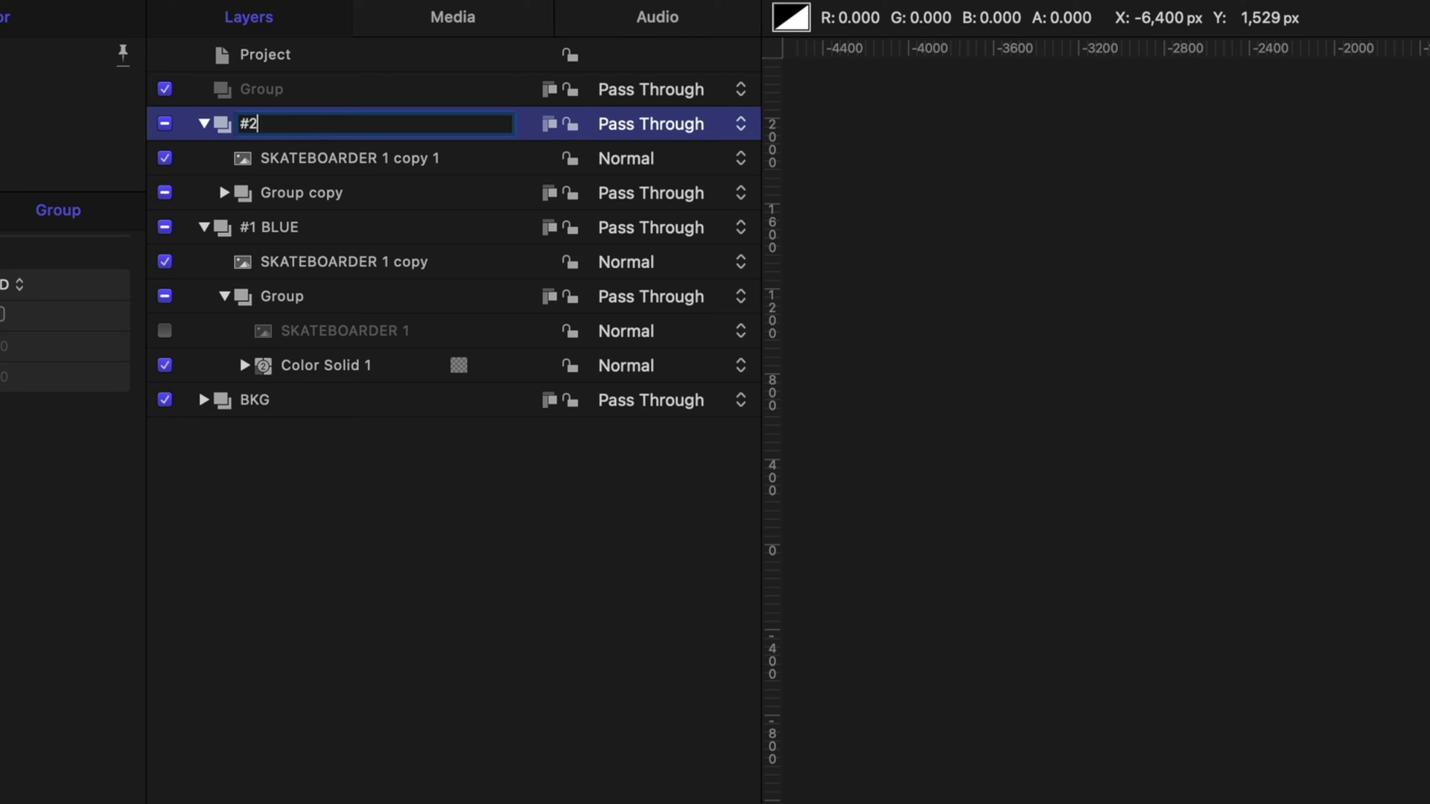
pyautogui.write(' GREEN')
pyautogui.press('Return')
# Change the #2 GREEN group's colour solid from blue to green
pyautogui.click(225, 192)
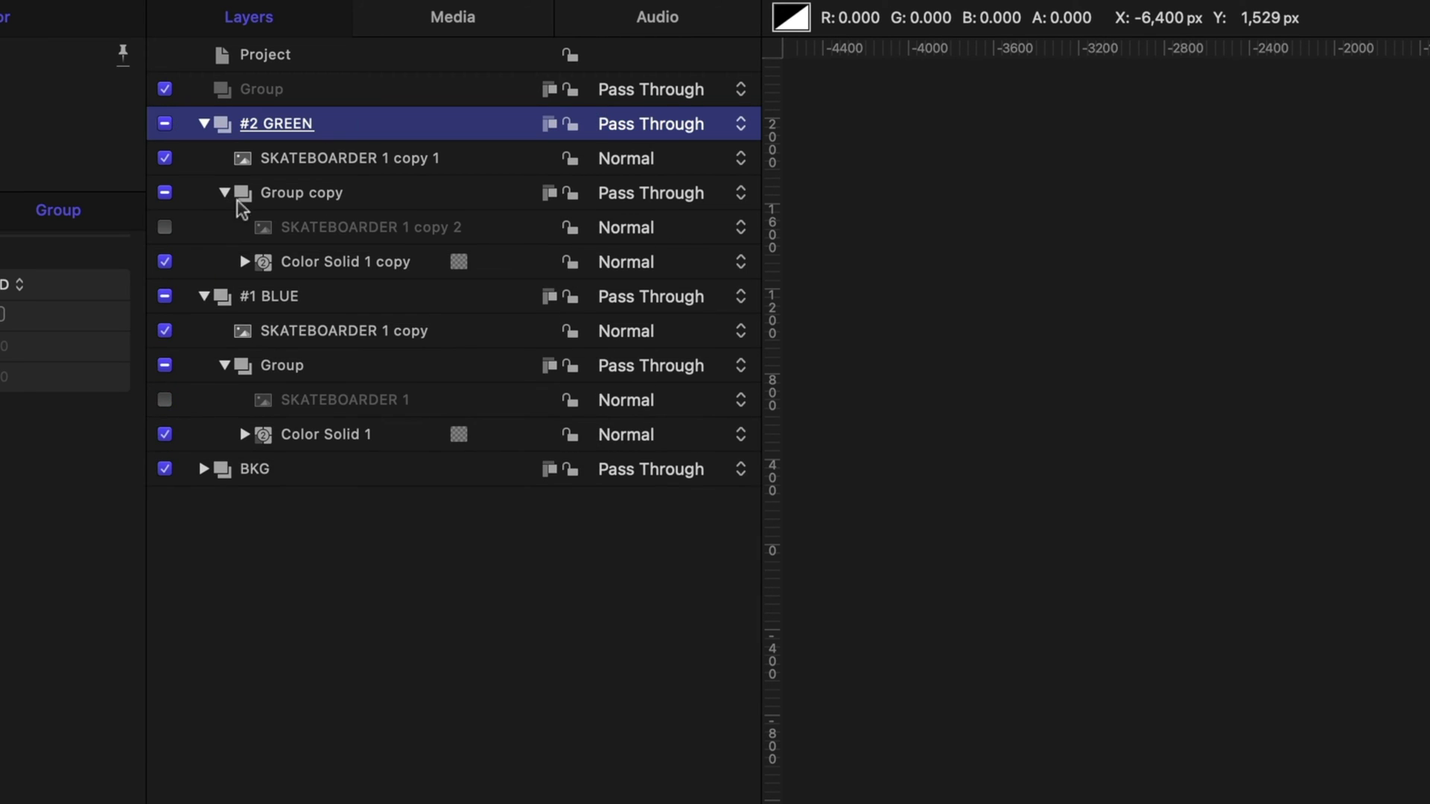
pyautogui.click(307, 264)
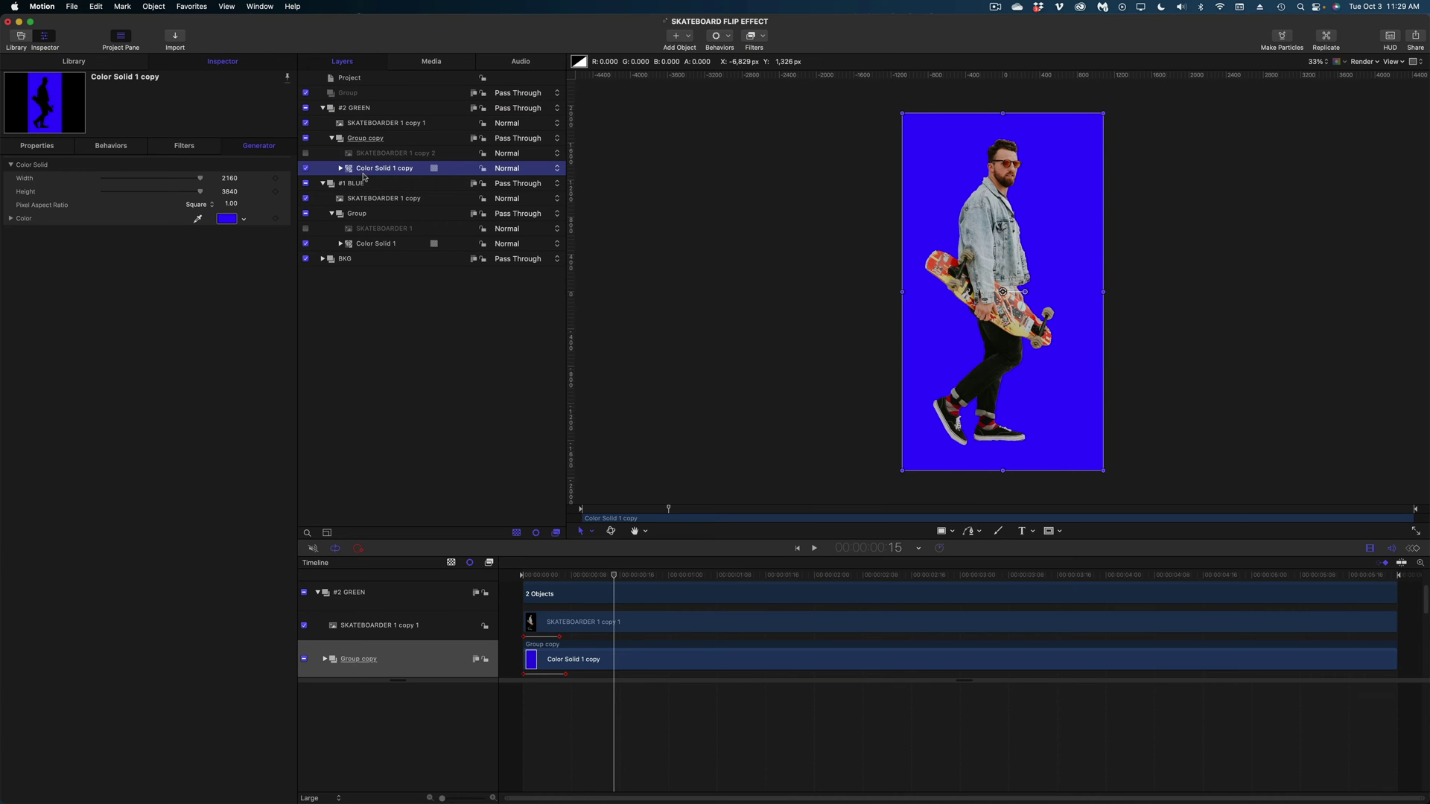
pyautogui.click(226, 218)
pyautogui.click(121, 449)
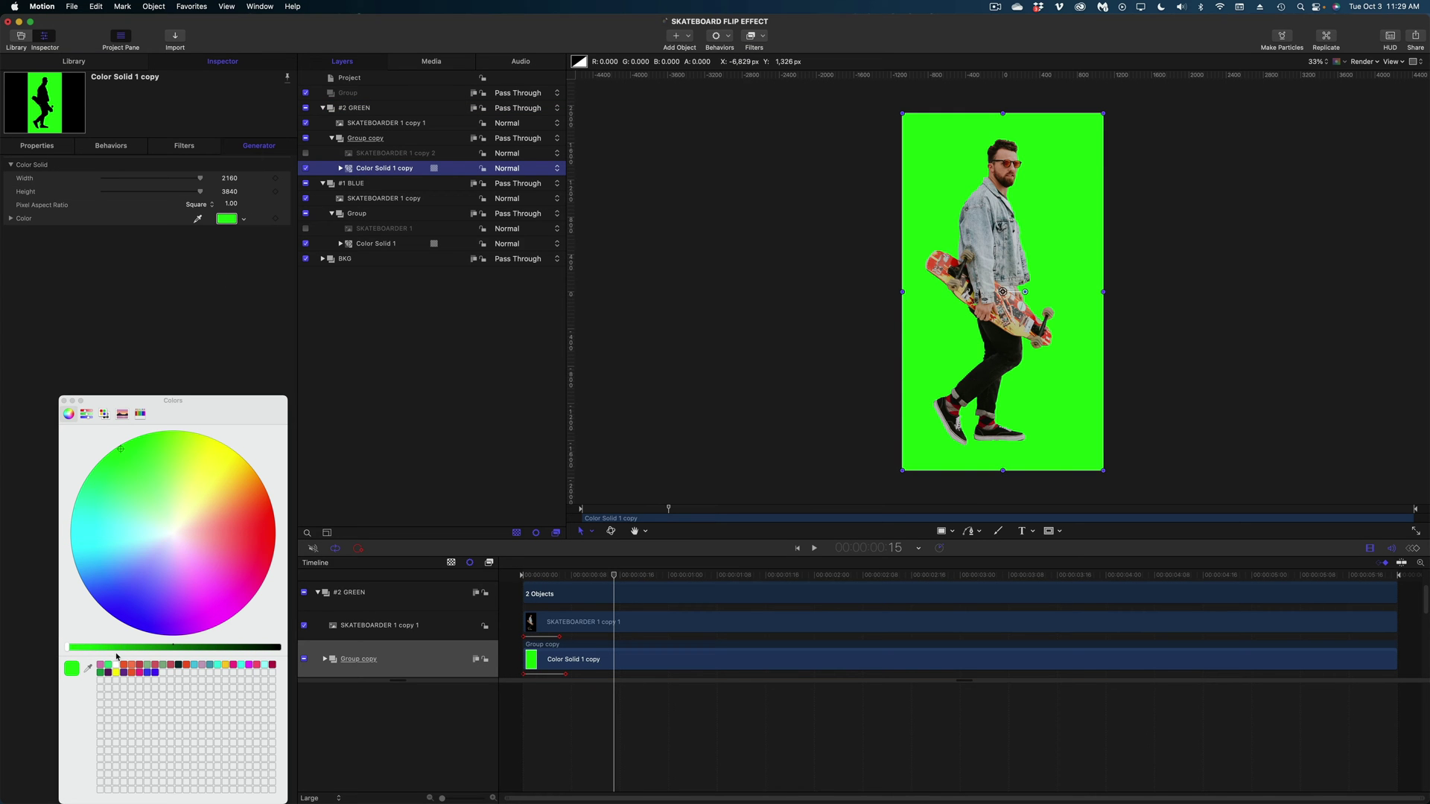
pyautogui.moveTo(171, 647); pyautogui.dragTo(124, 652)
pyautogui.press('super+Tab')
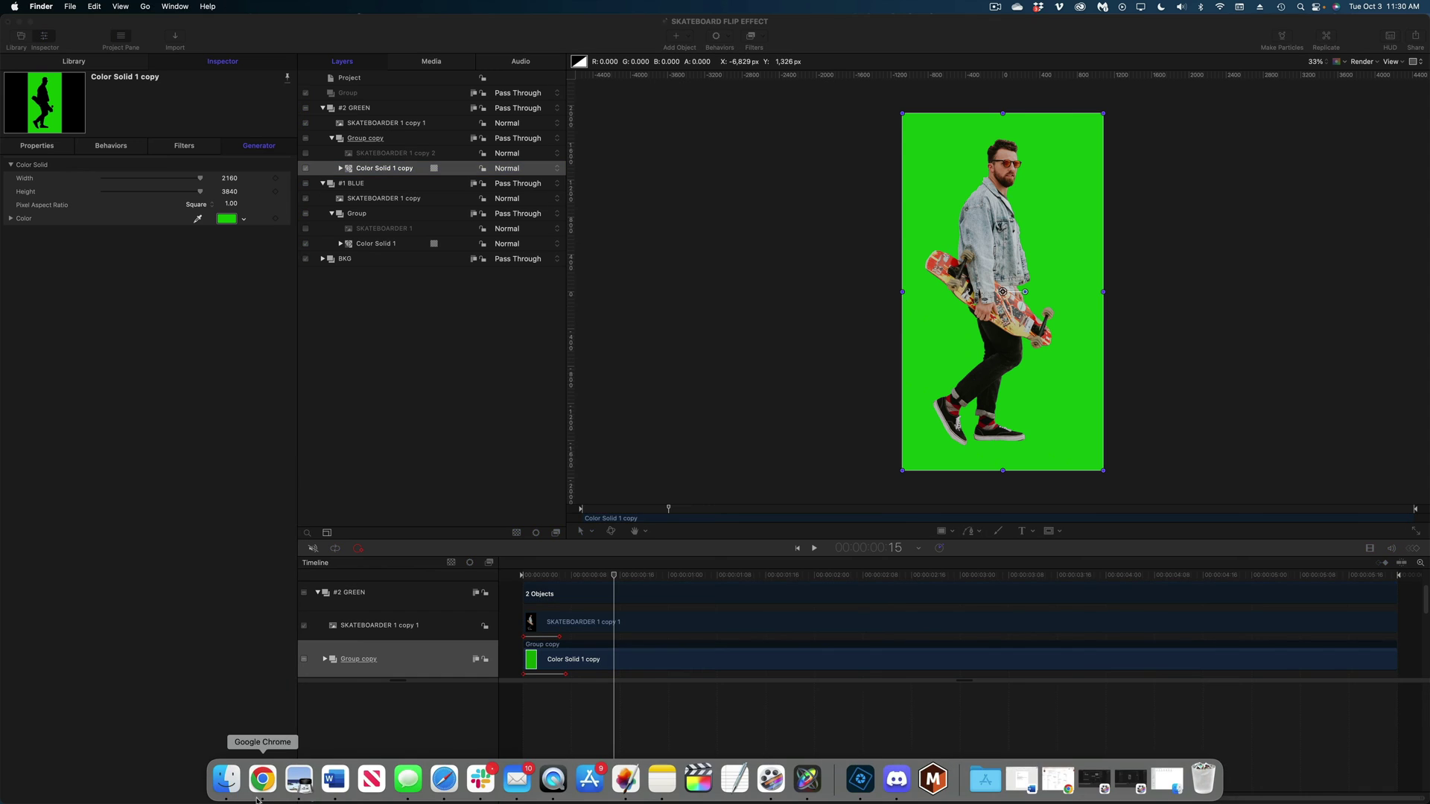
# Replace both skateboarder layers in #2 GREEN with SKATEBOARDER 2.png from the cutouts folder
pyautogui.click(222, 788)
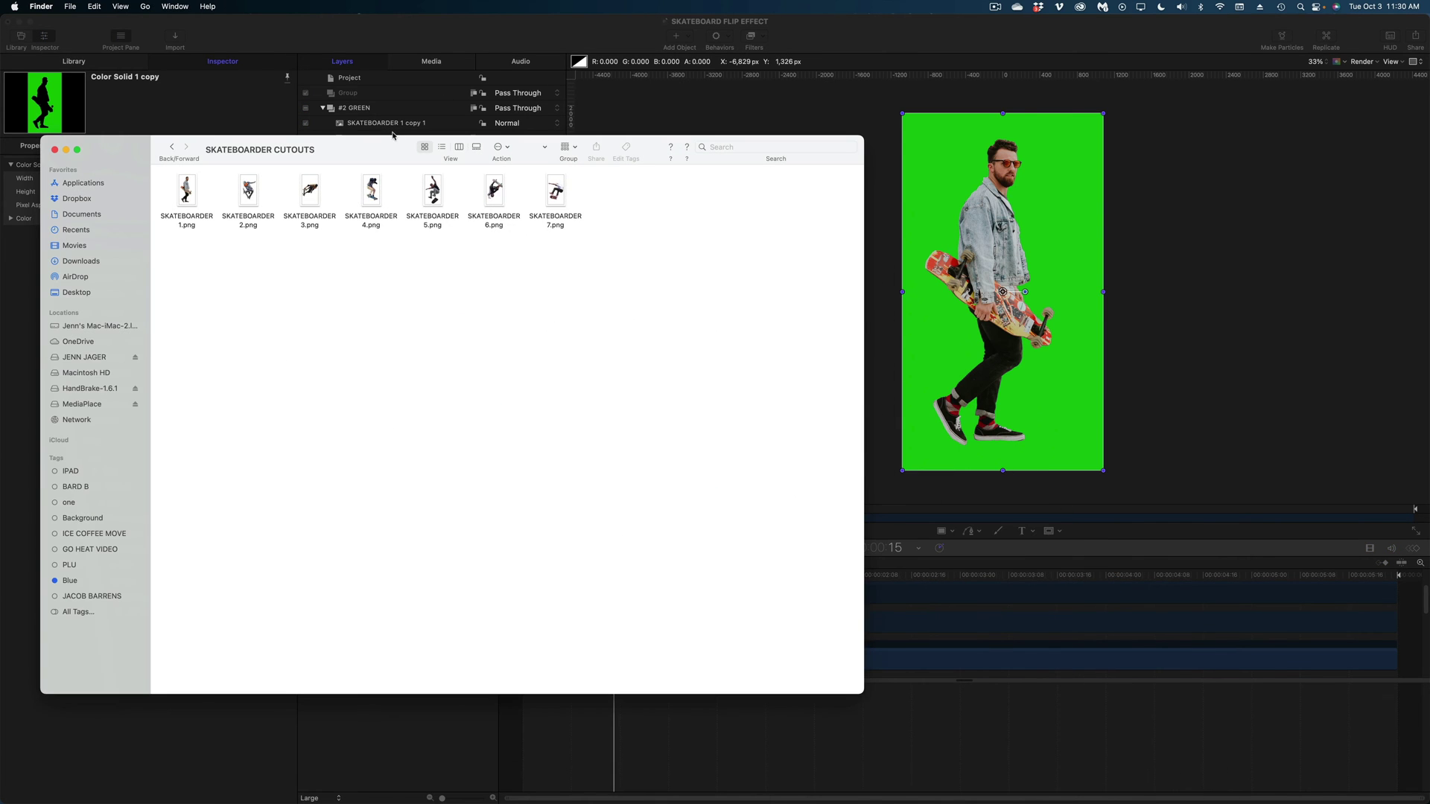
pyautogui.moveTo(393, 138); pyautogui.dragTo(1023, 75)
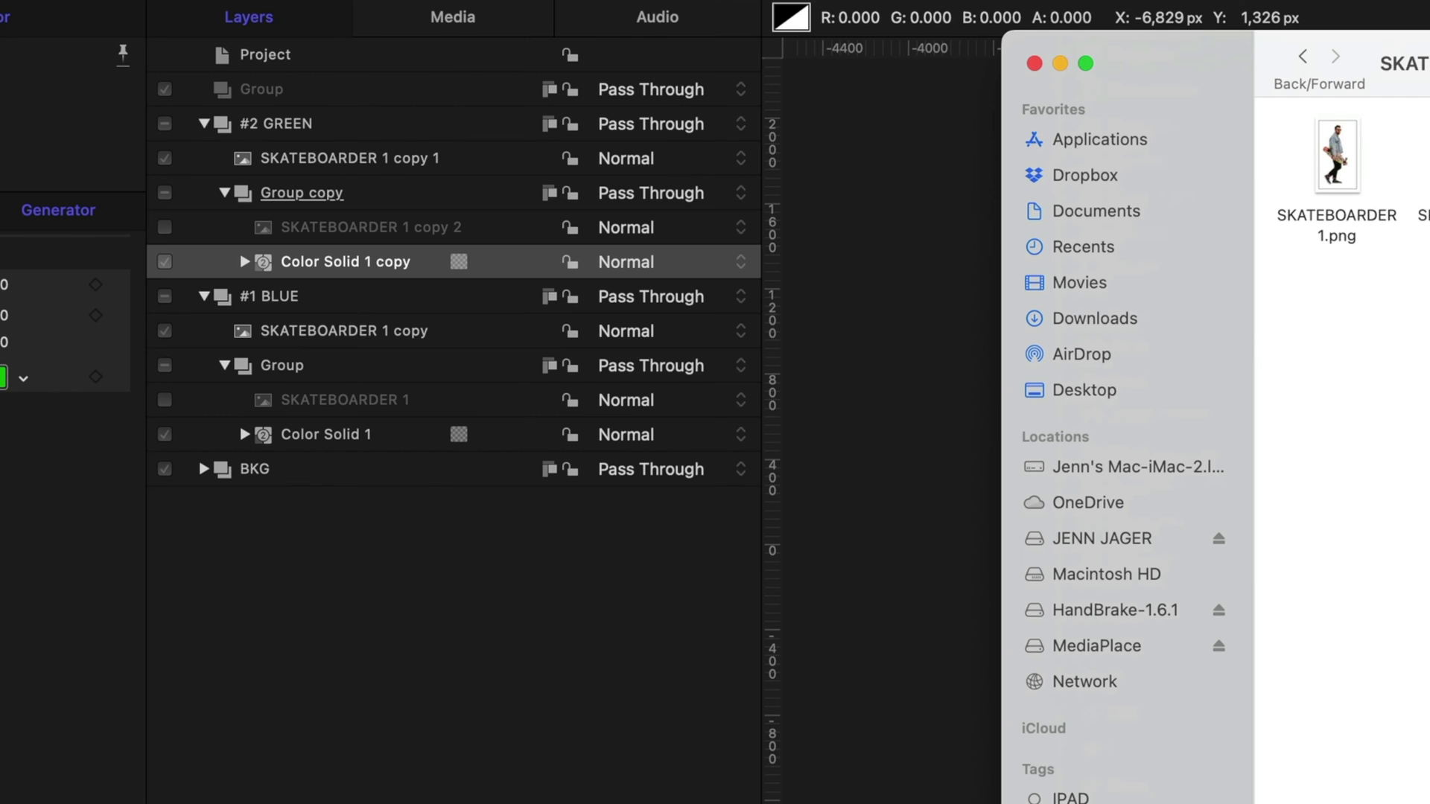
pyautogui.moveTo(1424, 186); pyautogui.dragTo(384, 223)
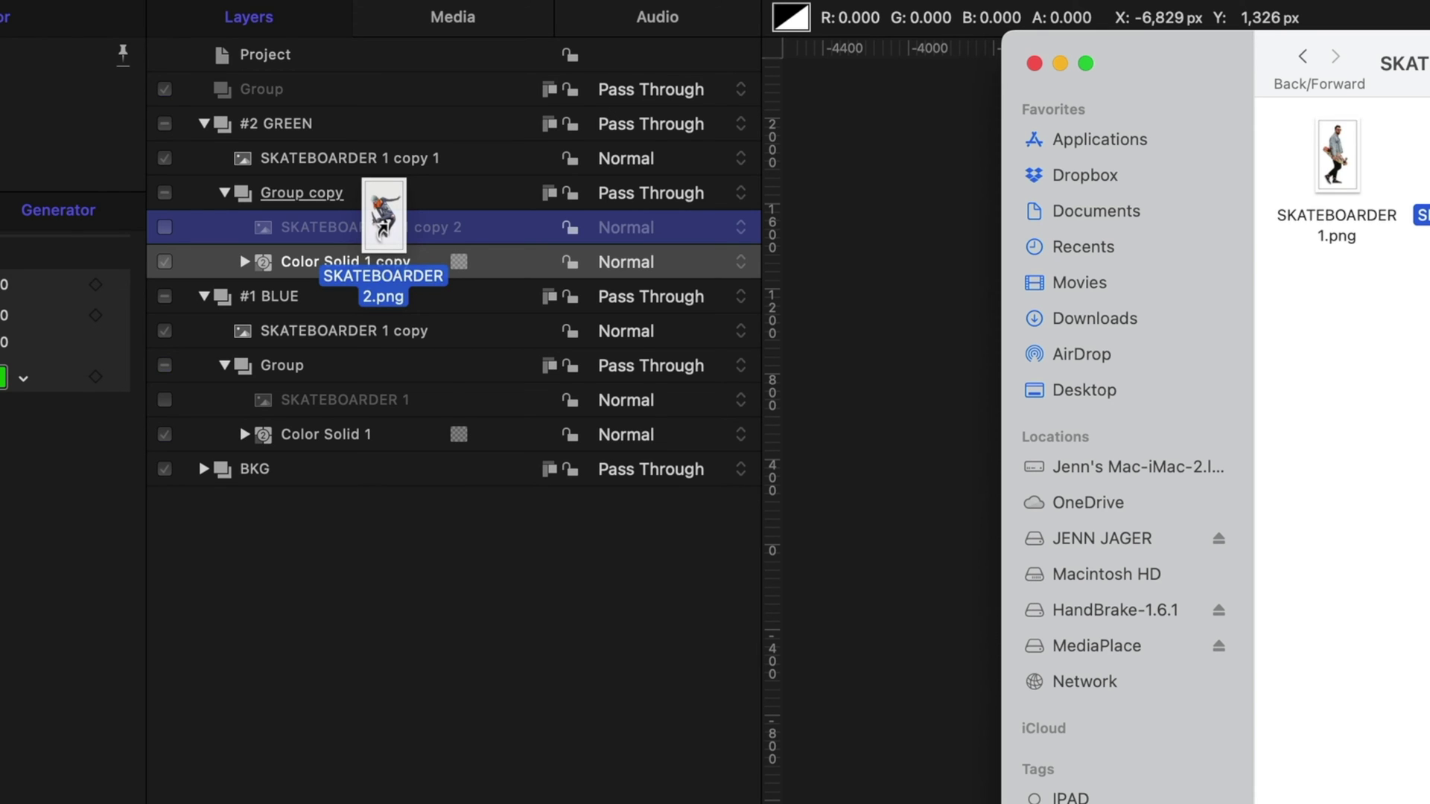
pyautogui.moveTo(383, 224); pyautogui.dragTo(398, 237)
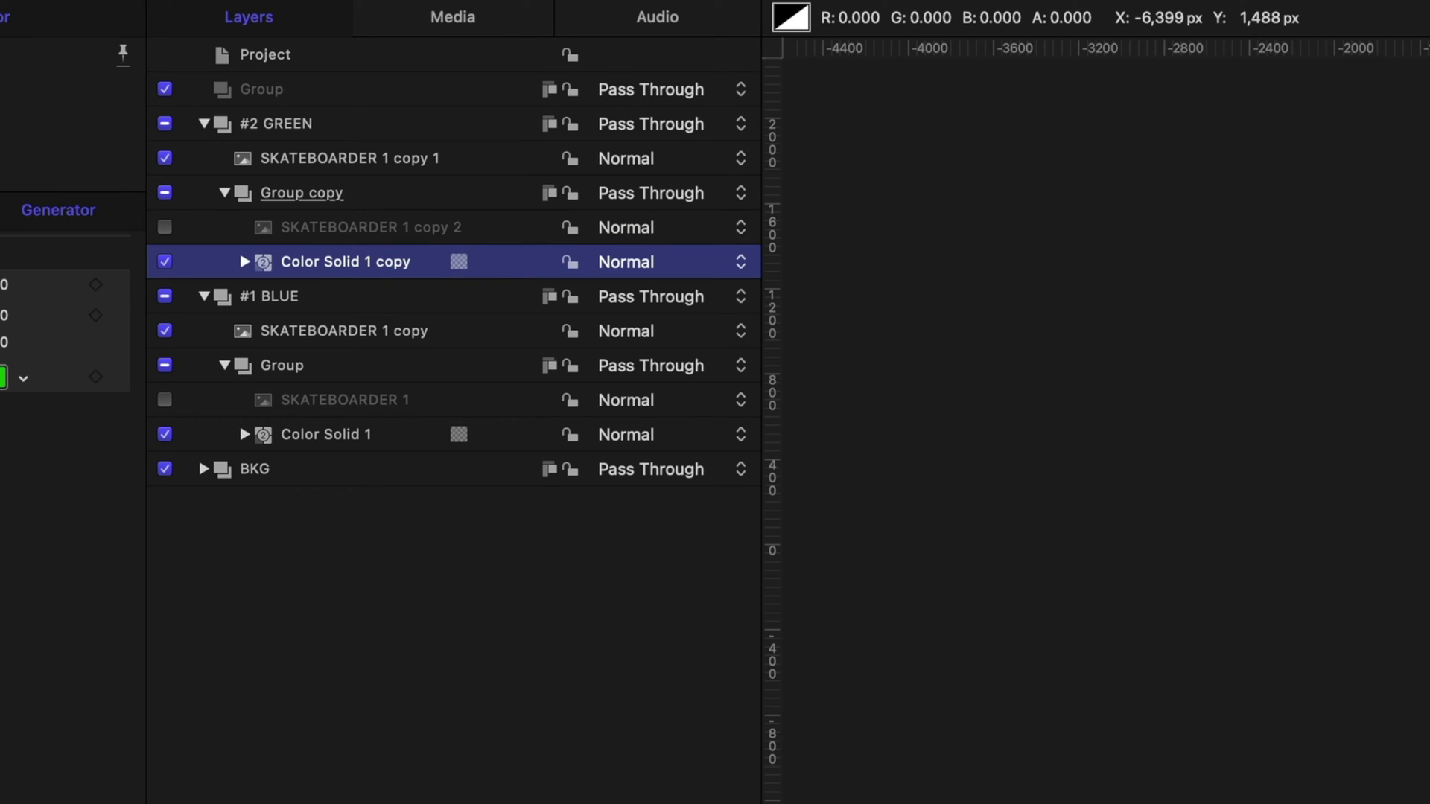
pyautogui.press('super+Tab')
pyautogui.moveTo(1418, 158); pyautogui.dragTo(314, 163)
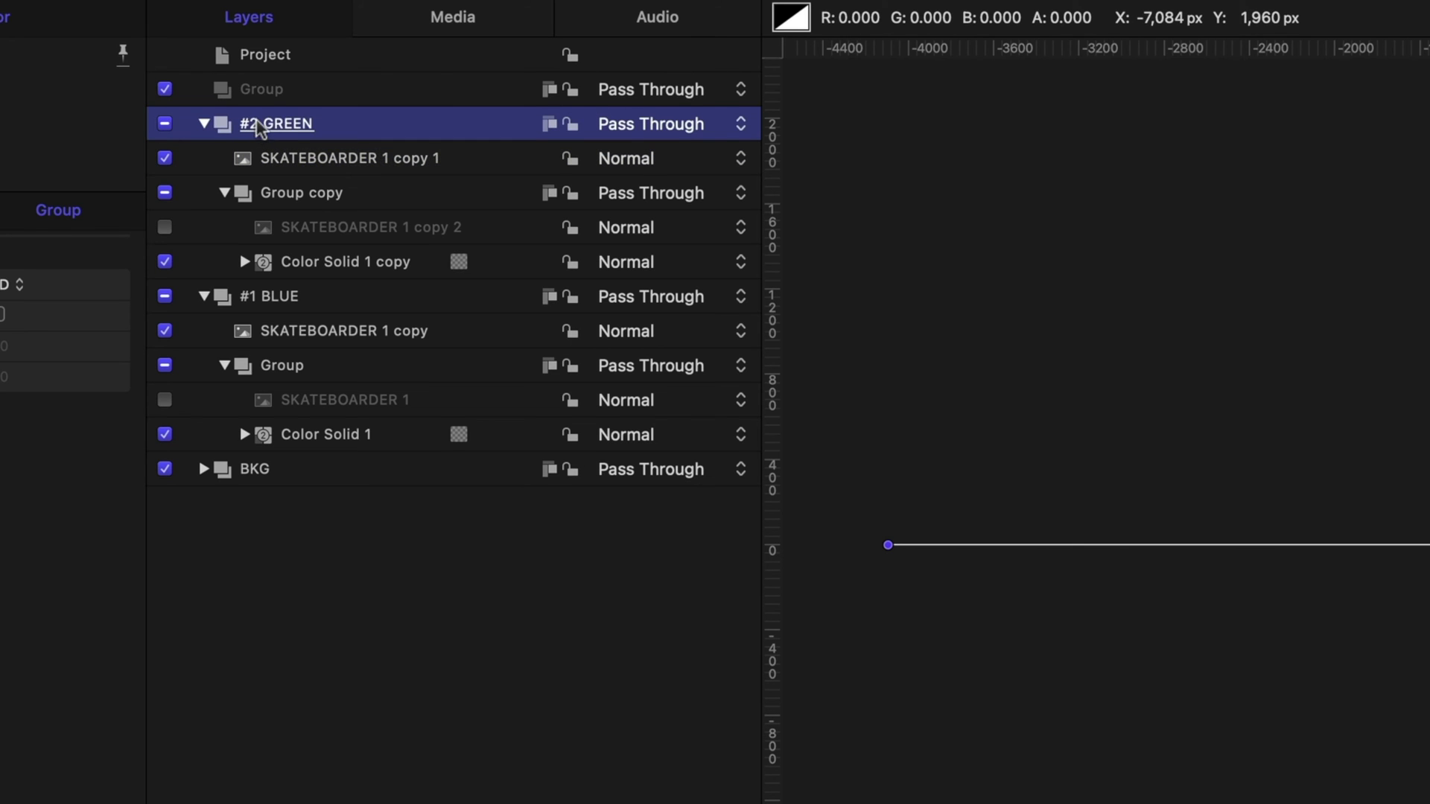
# Duplicate #2 GREEN and name the copy '#3 YEALLOW'
pyautogui.rightClick(255, 125)
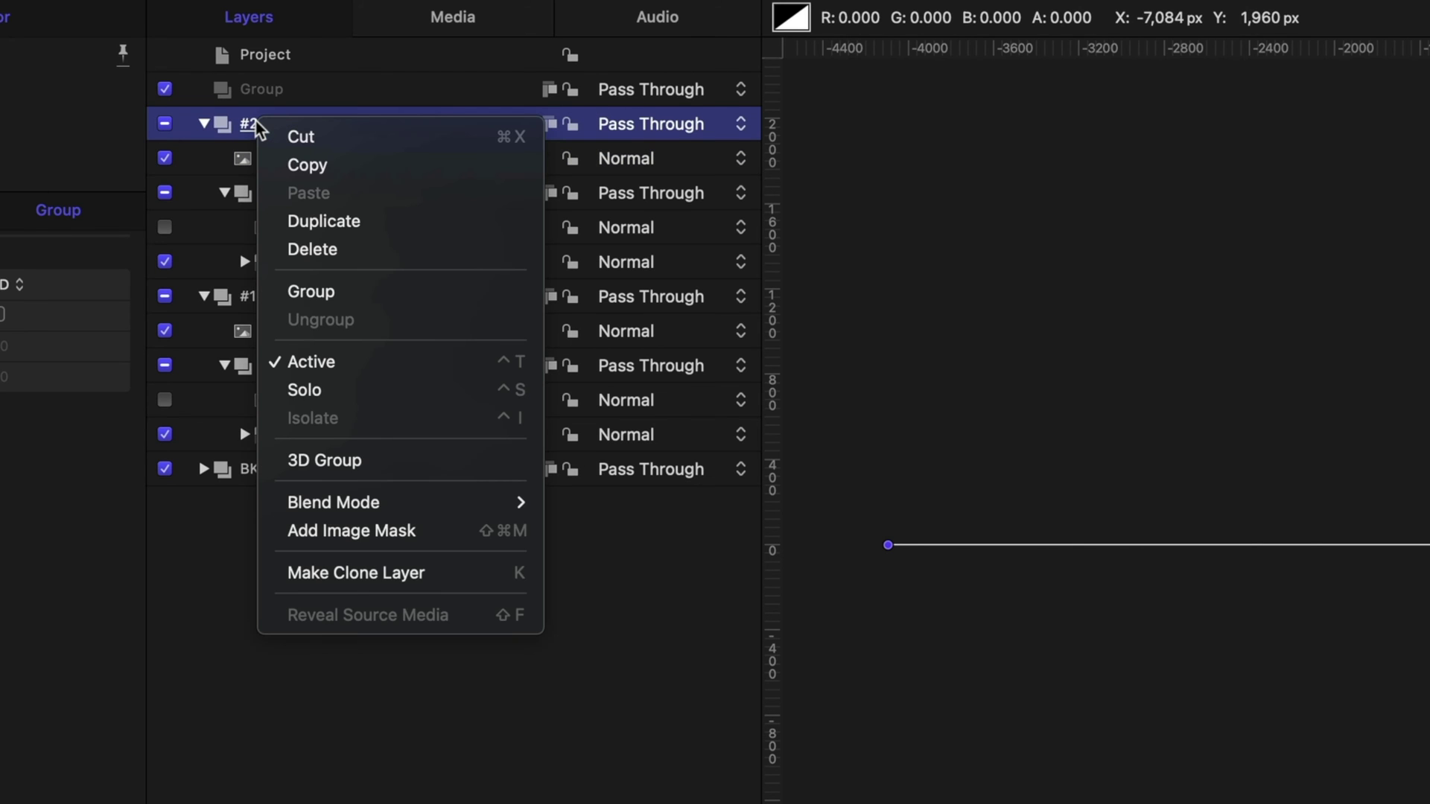
pyautogui.click(321, 221)
pyautogui.doubleClick(359, 123)
pyautogui.write('#')
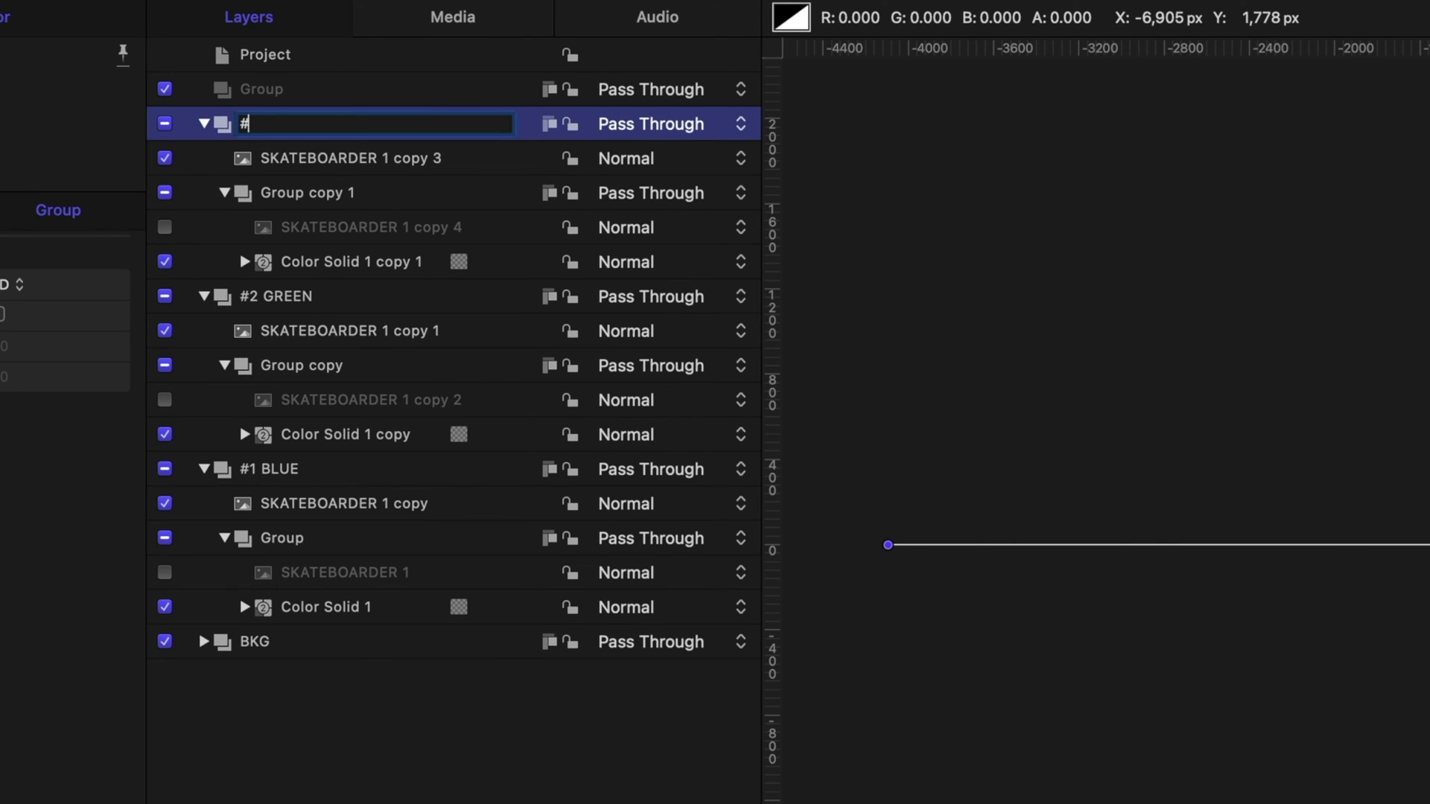
pyautogui.write('3 YEALLOW')
pyautogui.press('Return')
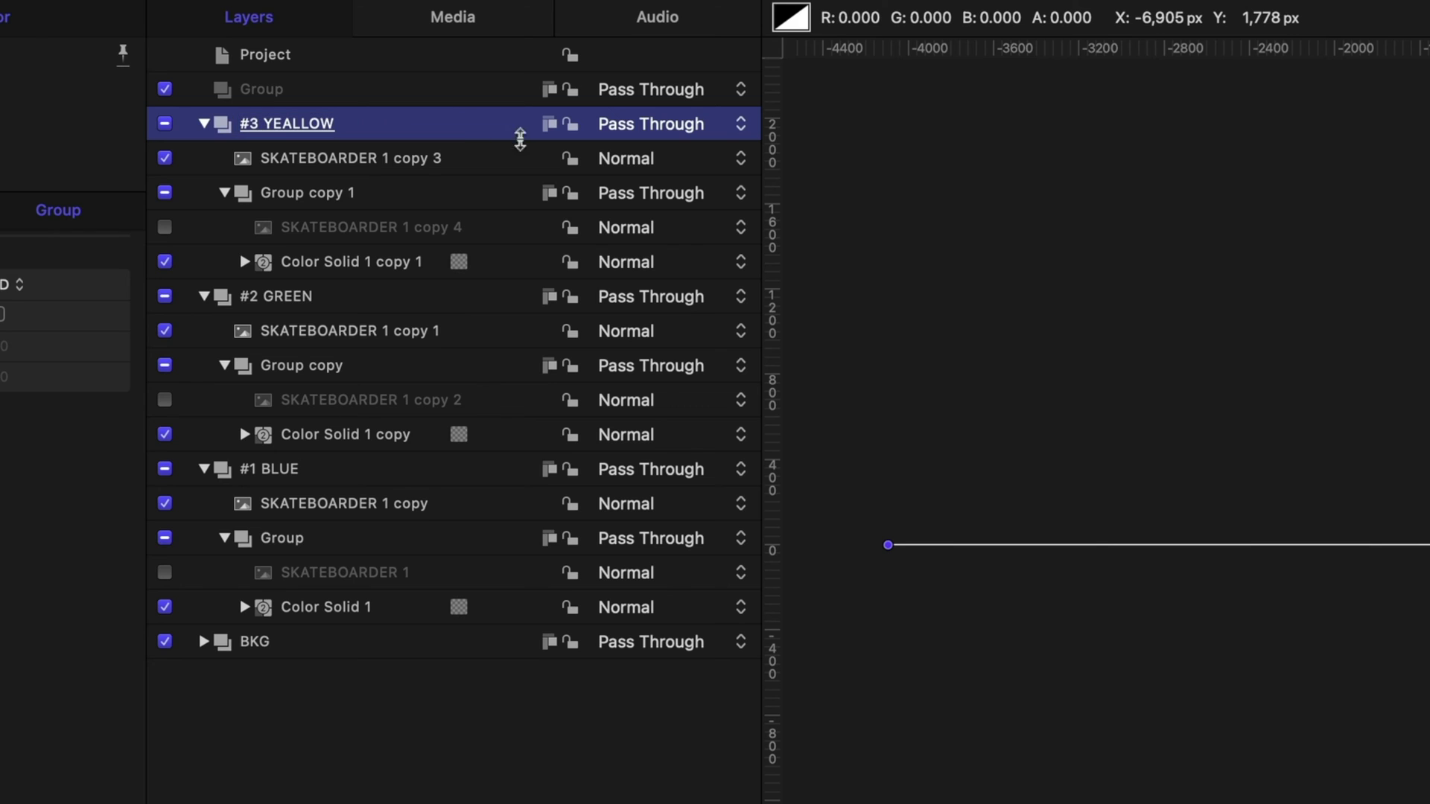
# Turn the new group's colour solid a bright, vivid yellow
pyautogui.click(320, 262)
pyautogui.moveTo(556, 577); pyautogui.dragTo(583, 577)
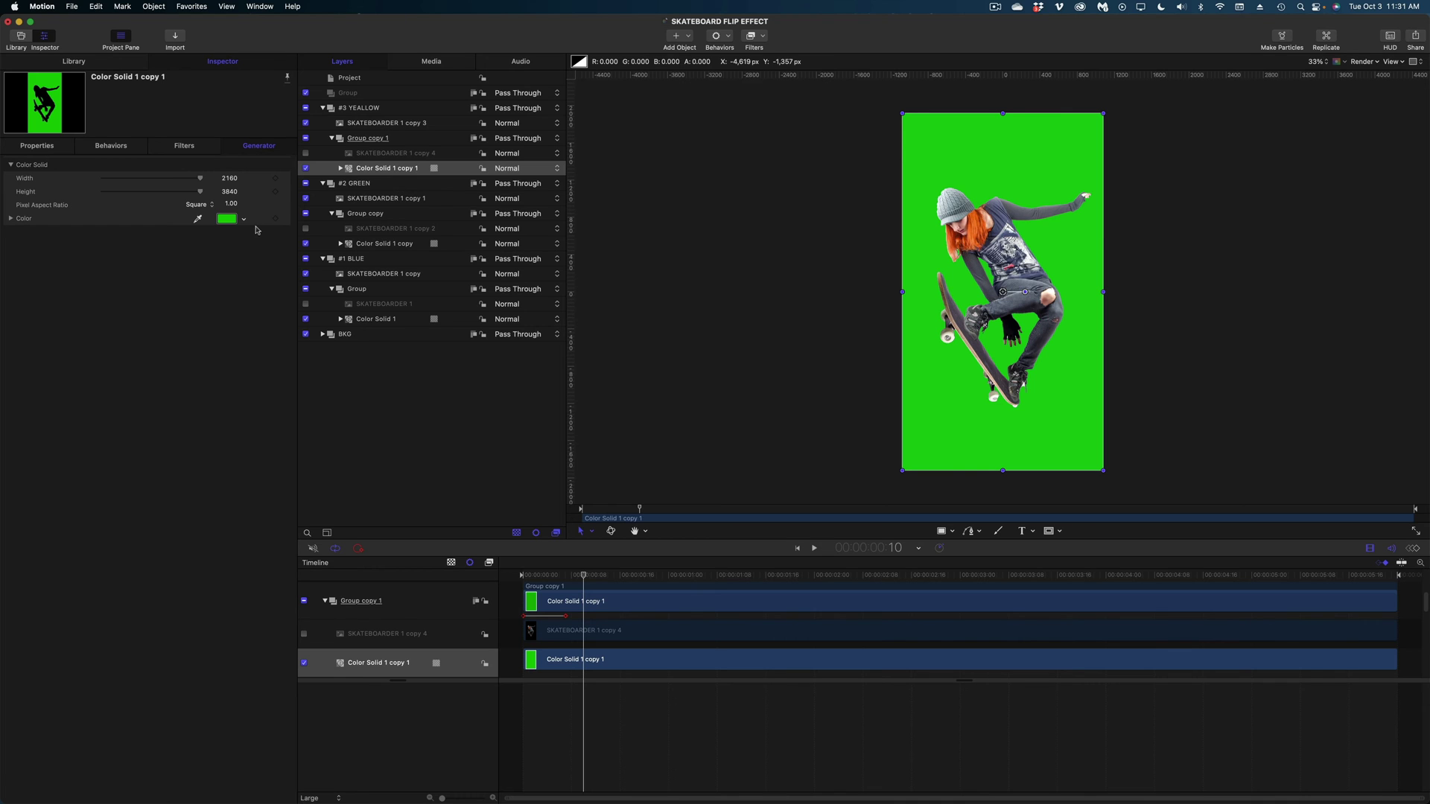
pyautogui.click(226, 219)
pyautogui.moveTo(225, 493); pyautogui.dragTo(225, 446)
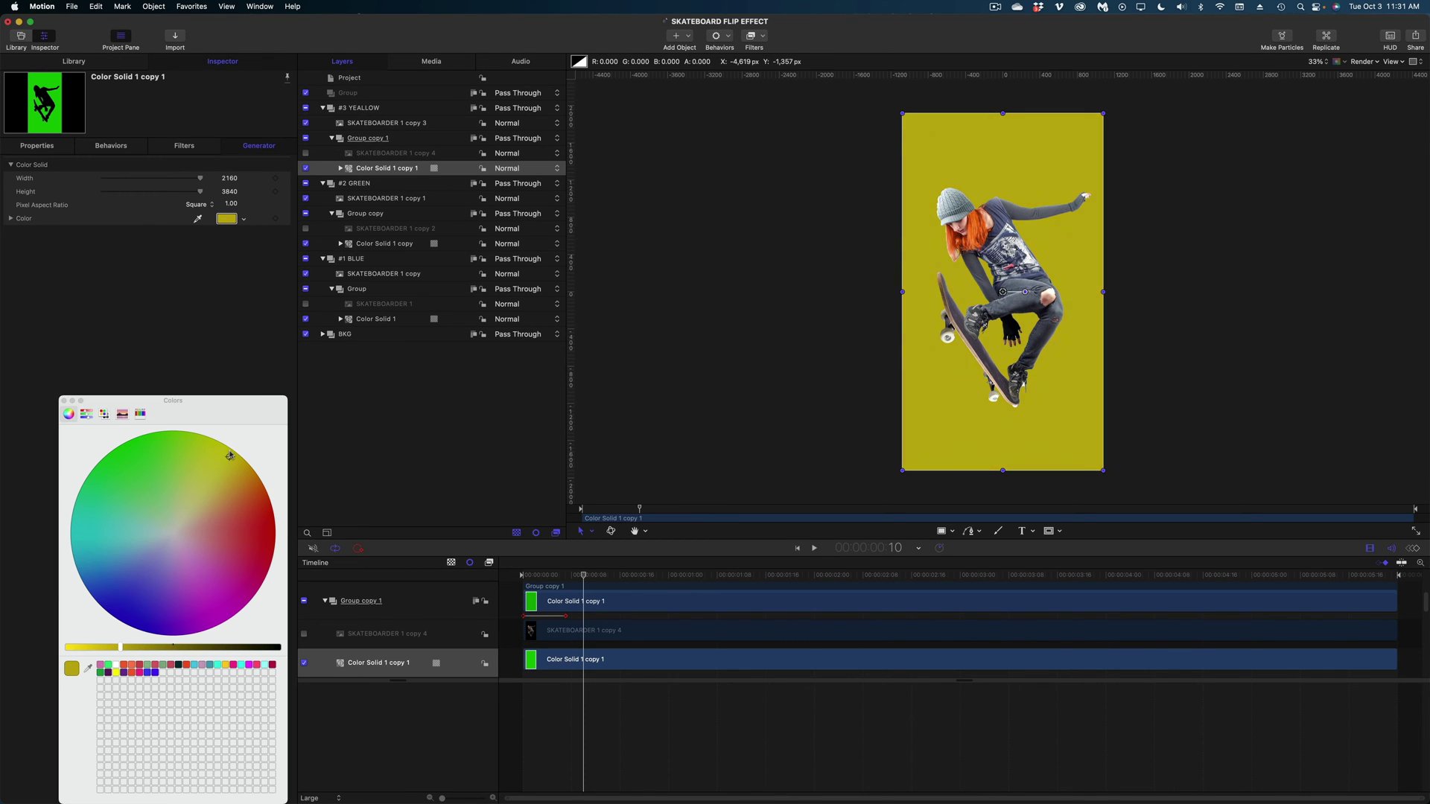
pyautogui.moveTo(114, 647); pyautogui.dragTo(67, 647)
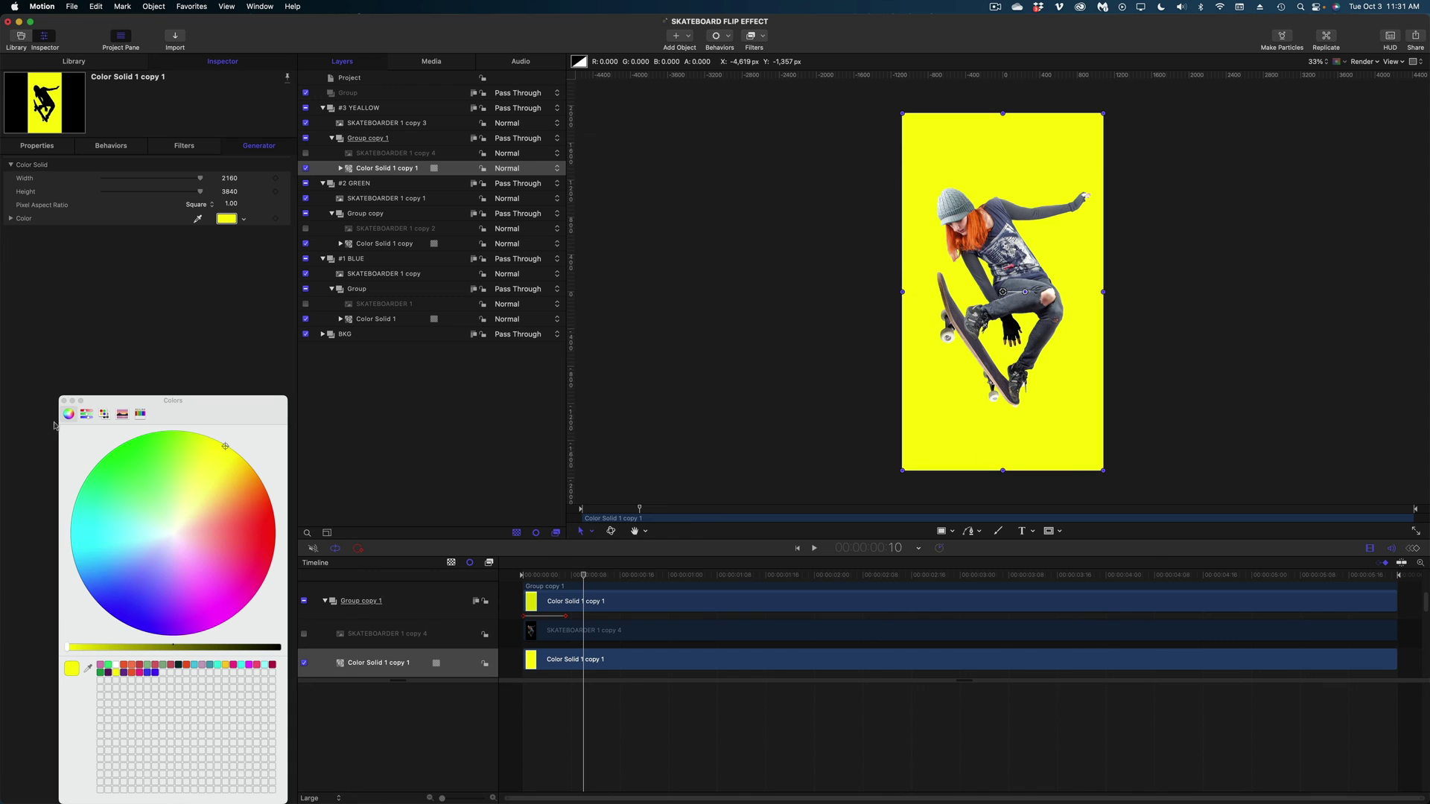
# Replace both skateboarder layers in the yellow group with SKATEBOARDER 3.png
pyautogui.click(64, 402)
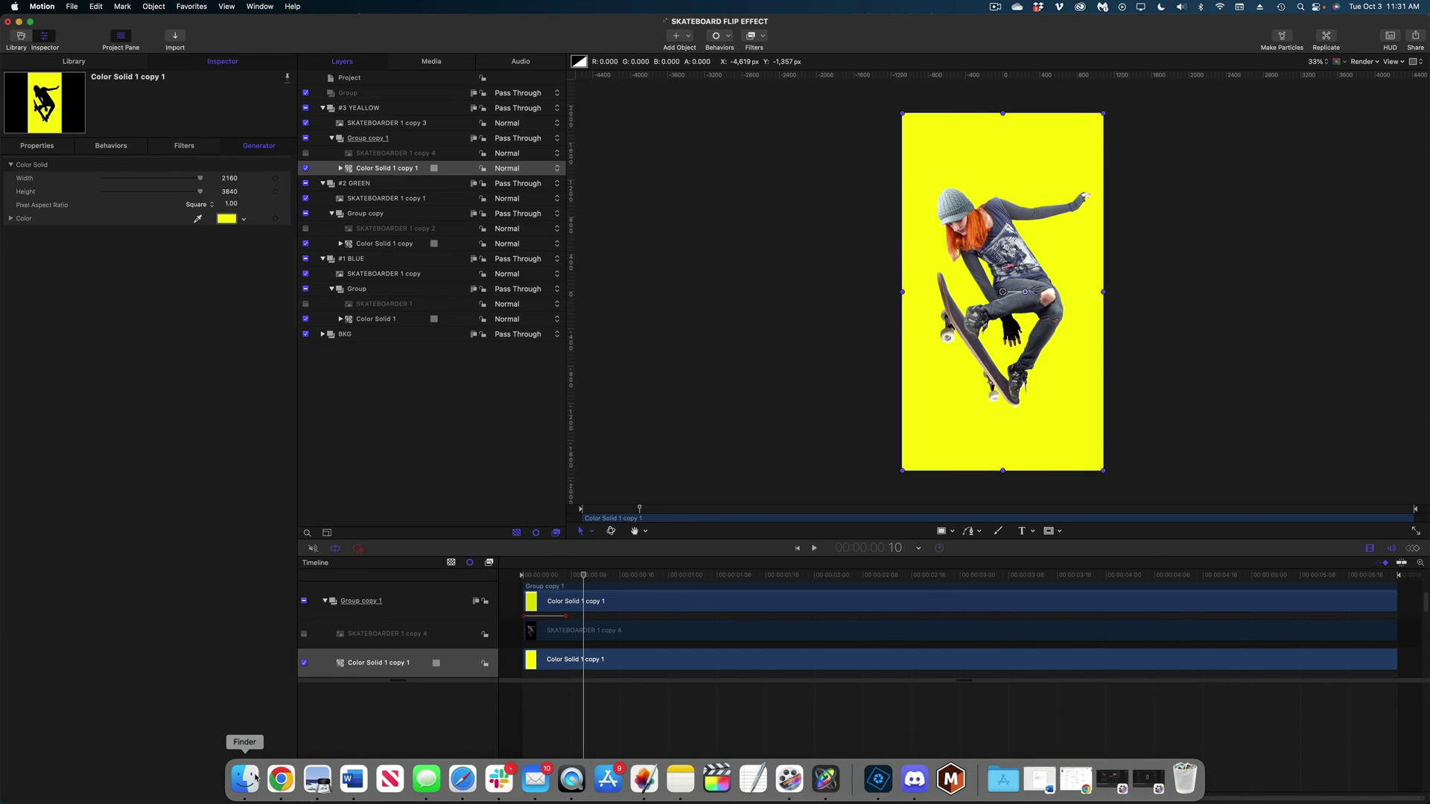
pyautogui.click(244, 793)
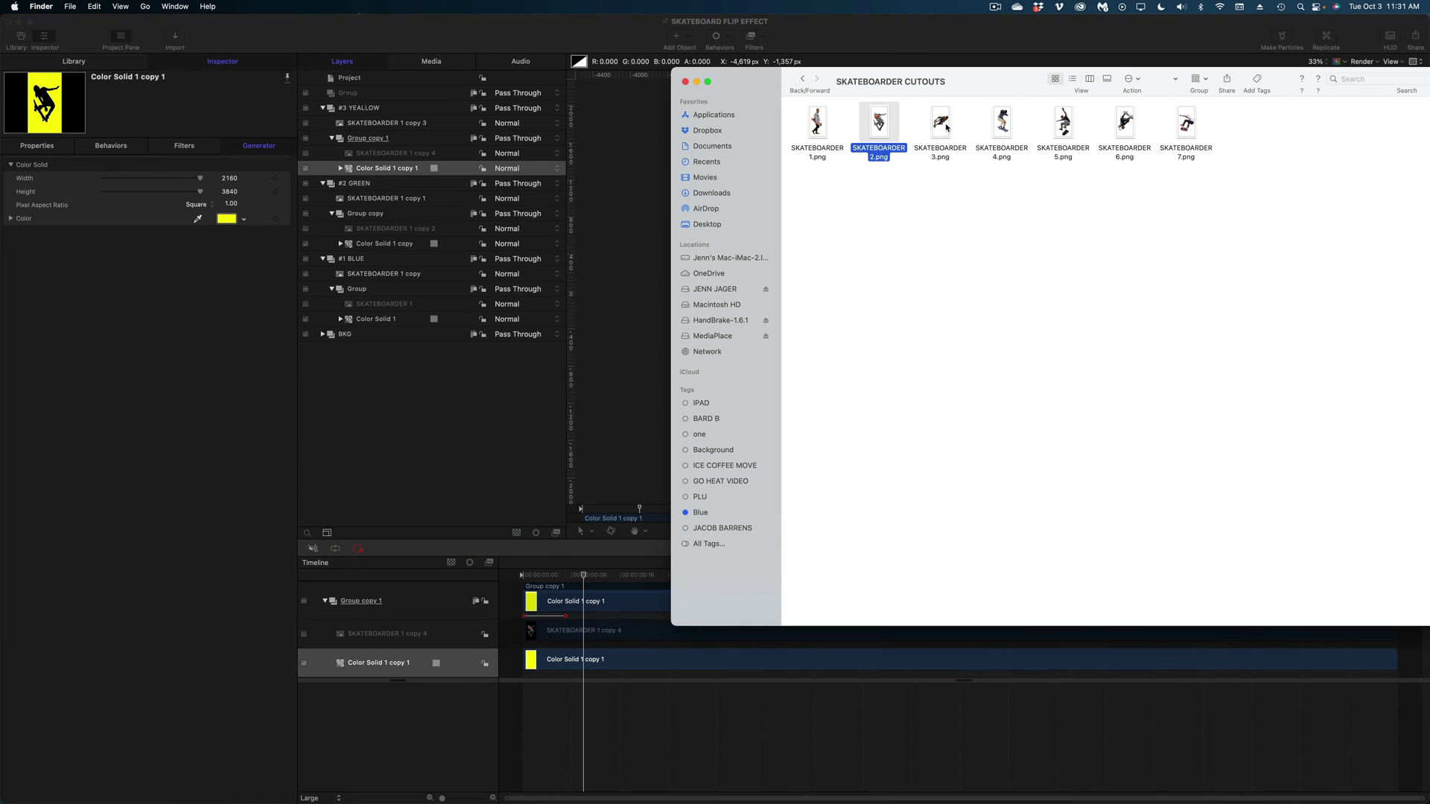
pyautogui.moveTo(946, 126); pyautogui.dragTo(425, 156)
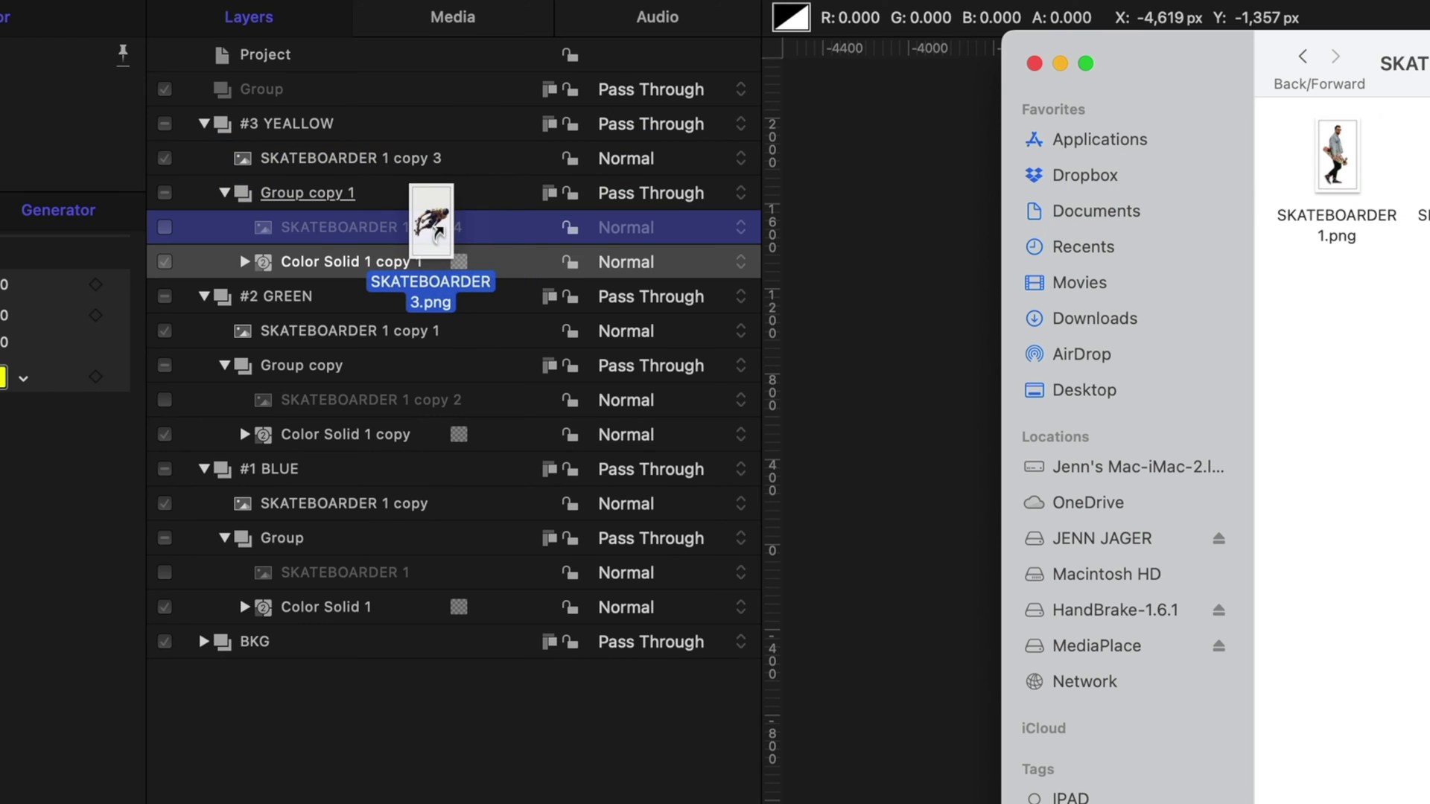
pyautogui.moveTo(436, 231); pyautogui.dragTo(438, 233)
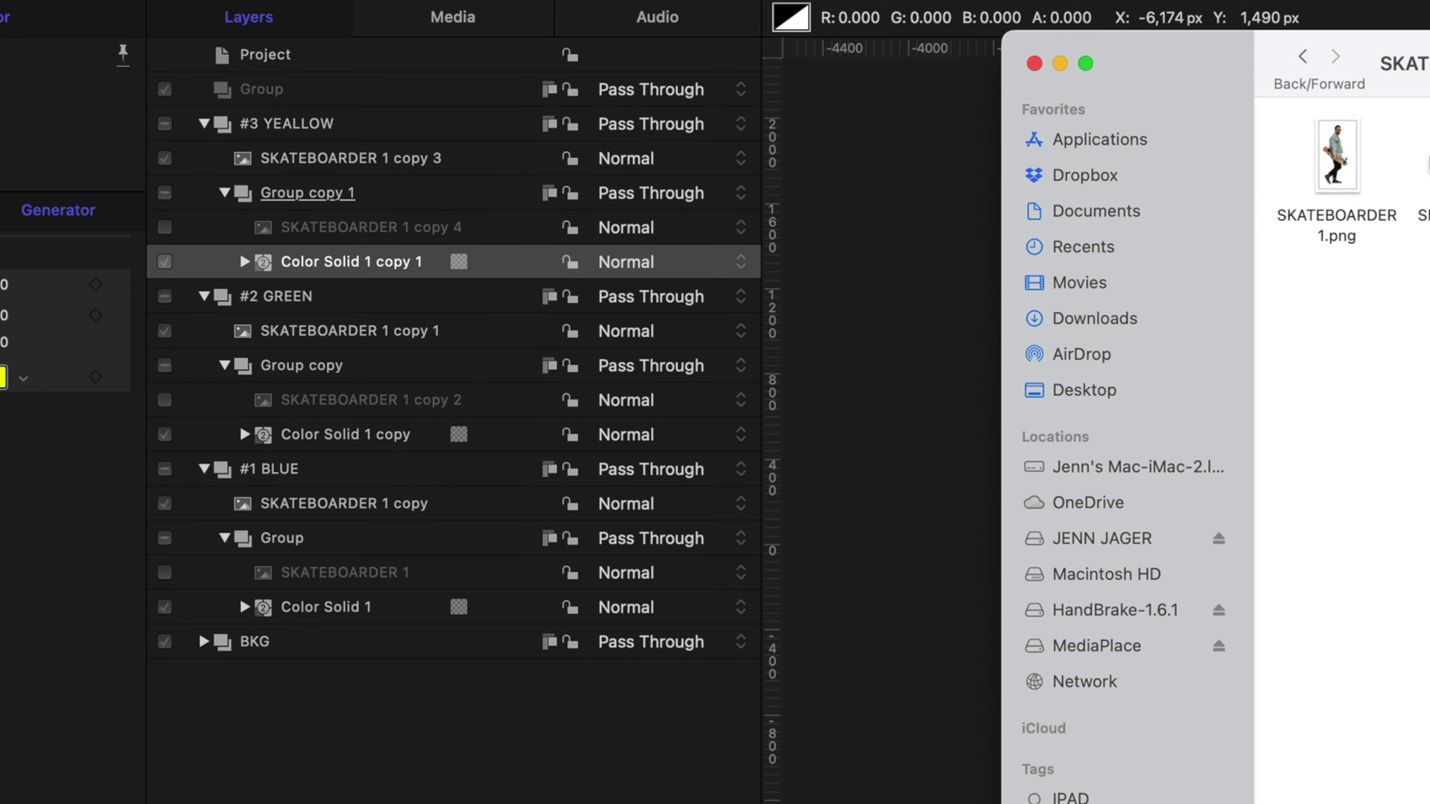
pyautogui.moveTo(1424, 161); pyautogui.dragTo(345, 153)
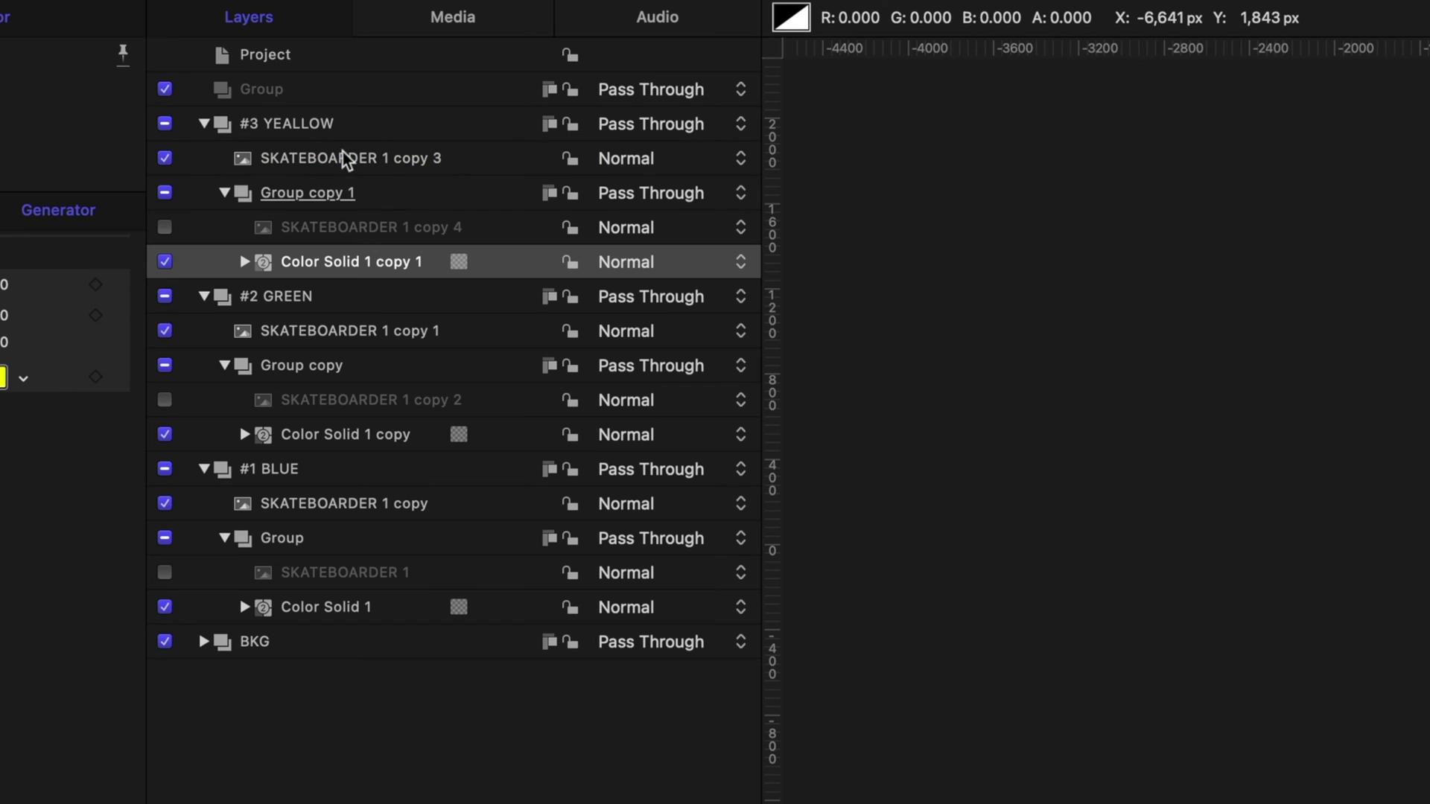
# Duplicate #3 YELLOW as '#4 ORANGE' and swap in SKATEBOARDER 4.png
pyautogui.rightClick(412, 123)
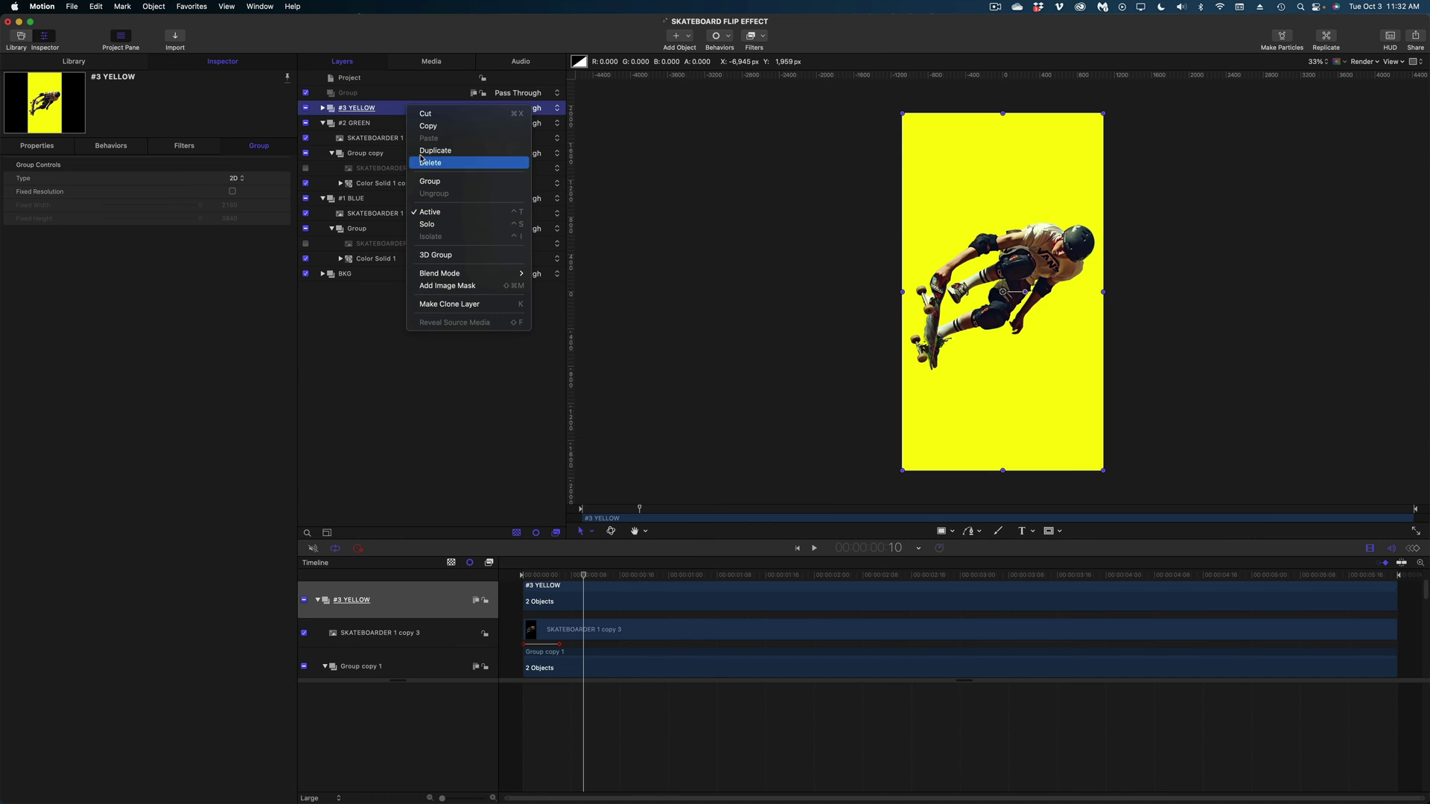
pyautogui.click(523, 228)
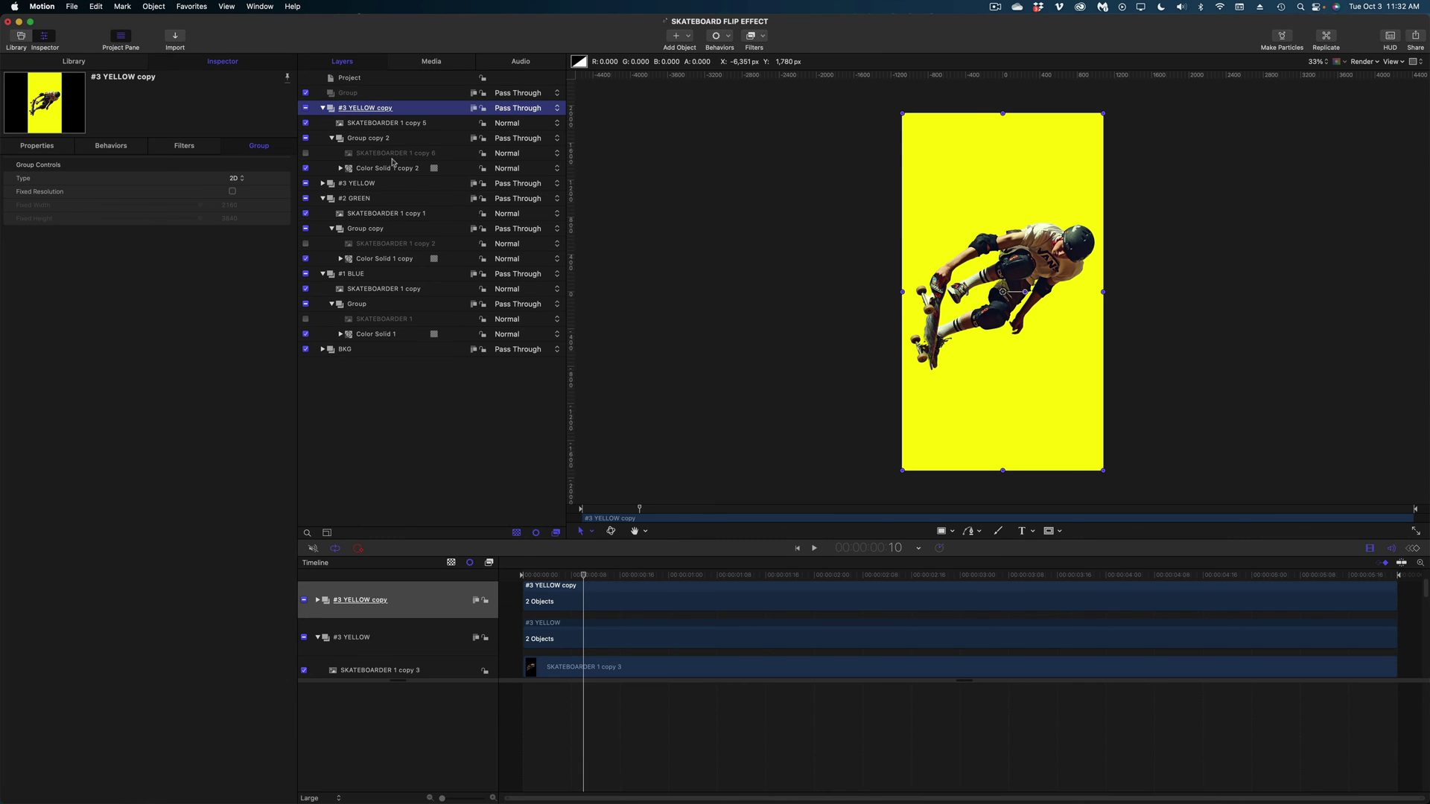
pyautogui.doubleClick(387, 108)
pyautogui.write('#4 ORANGE')
pyautogui.press('Return')
pyautogui.press('super+Tab')
pyautogui.click(1001, 132)
pyautogui.moveTo(1001, 132); pyautogui.dragTo(391, 123)
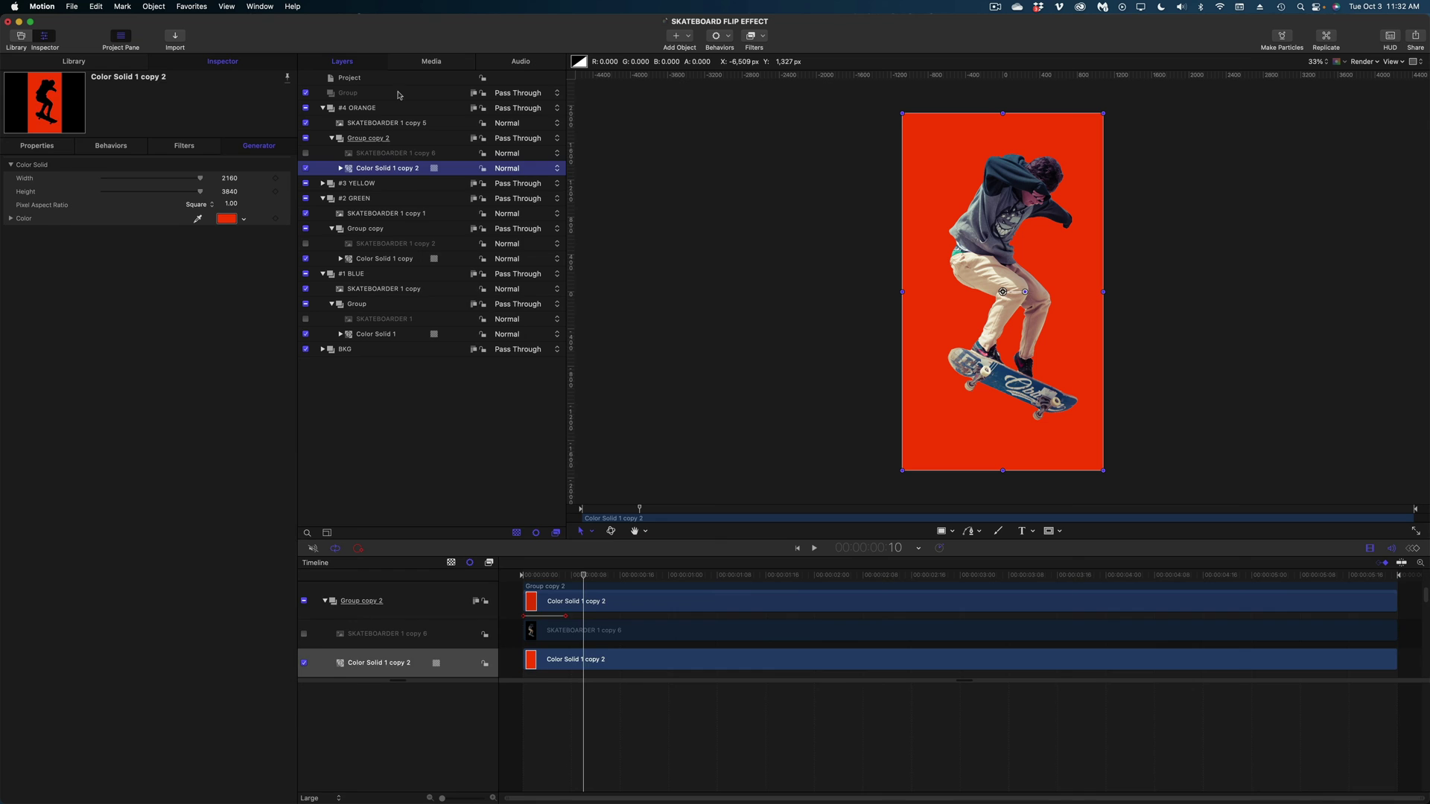
# Duplicate #4 ORANGE into a new group named '#5 RED' and select its colour solid
pyautogui.press('super+d')
pyautogui.doubleClick(364, 108)
pyautogui.write('#5 RED')
pyautogui.press('Return')
pyautogui.click(350, 171)
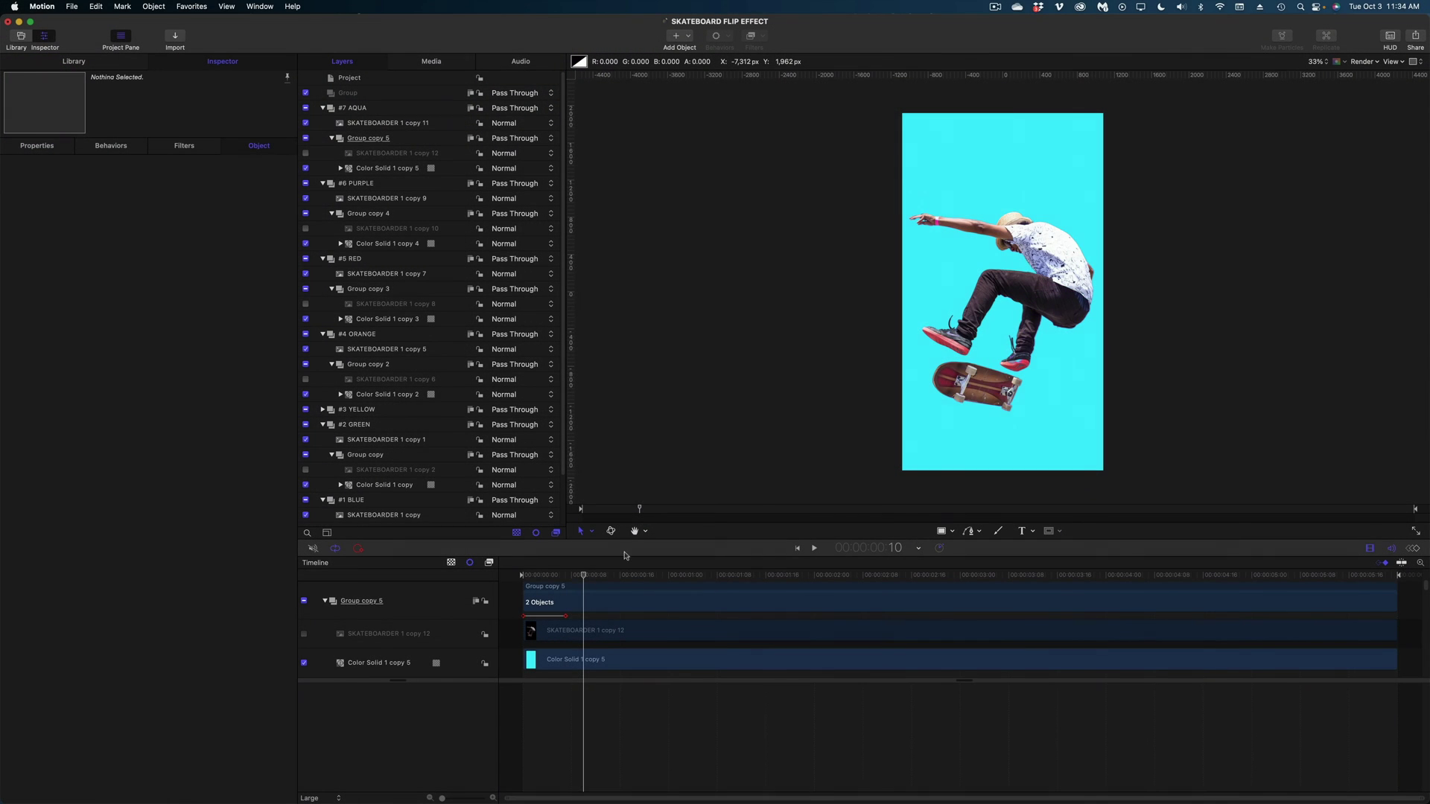
# Rewind the playhead, enlarge the timeline pane and shrink its rows to Mini
pyautogui.moveTo(609, 574); pyautogui.dragTo(523, 574)
pyautogui.click(1410, 548)
pyautogui.scroll(-5, 446, 743)
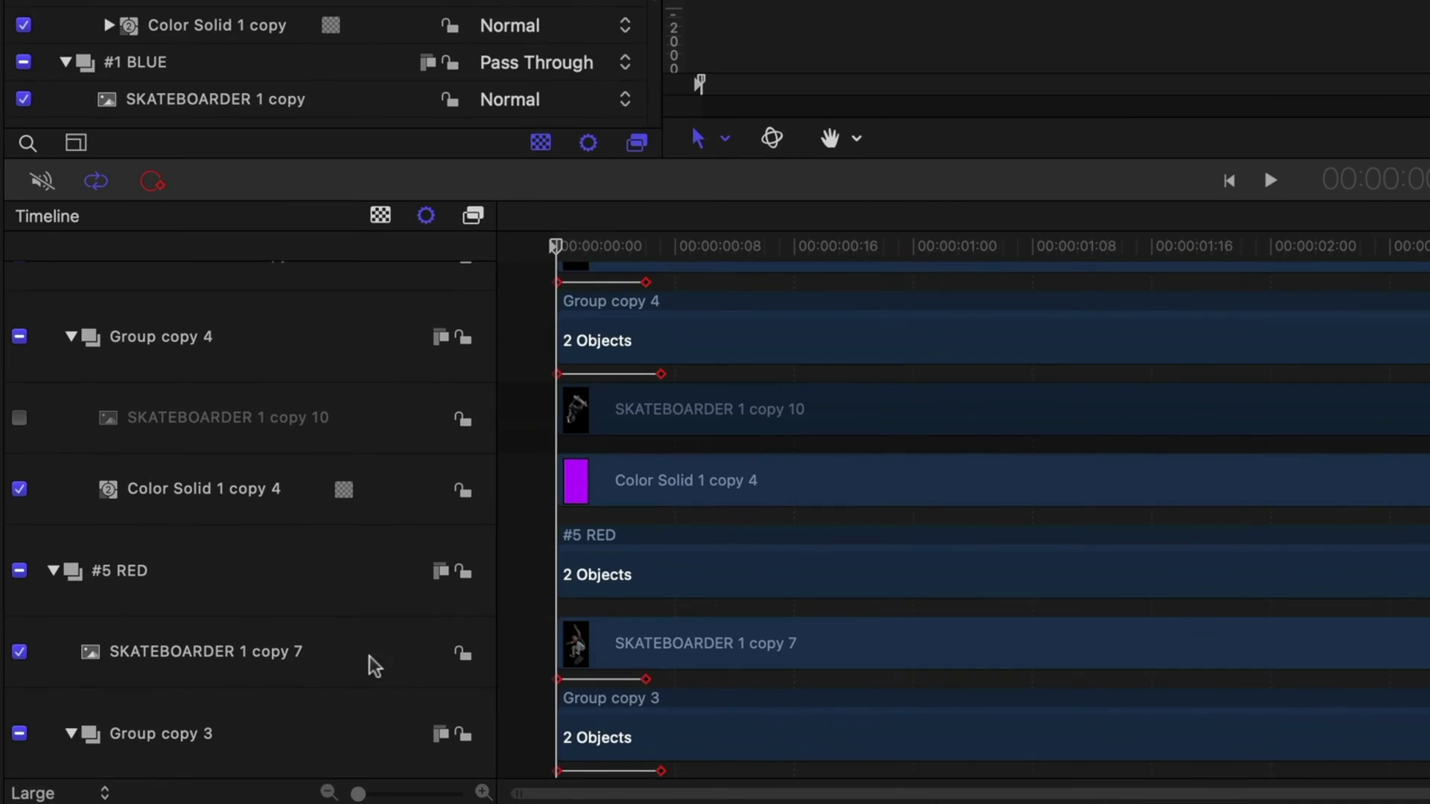
pyautogui.click(7, 791)
pyautogui.click(30, 689)
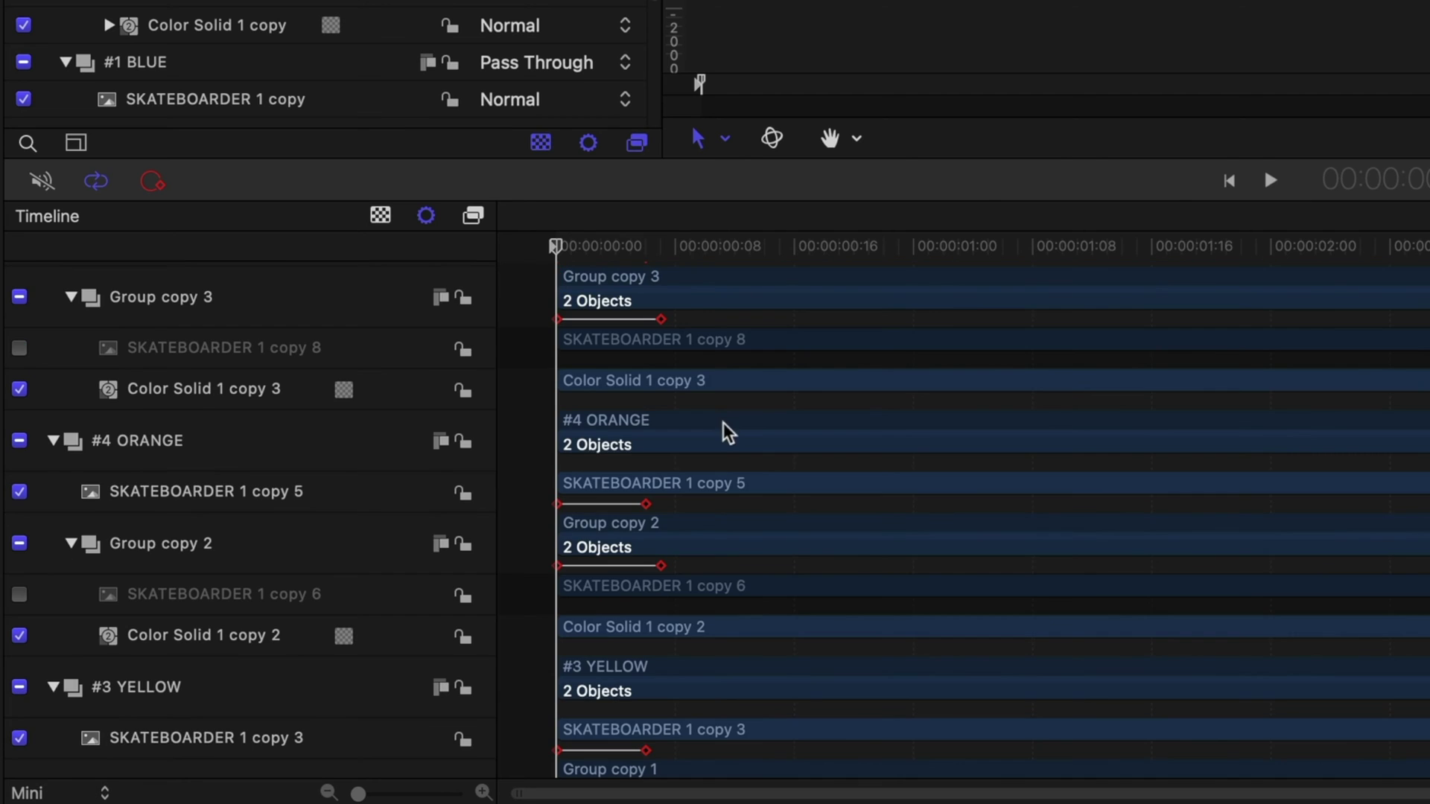
pyautogui.scroll(-5, 704, 514)
pyautogui.click(618, 501)
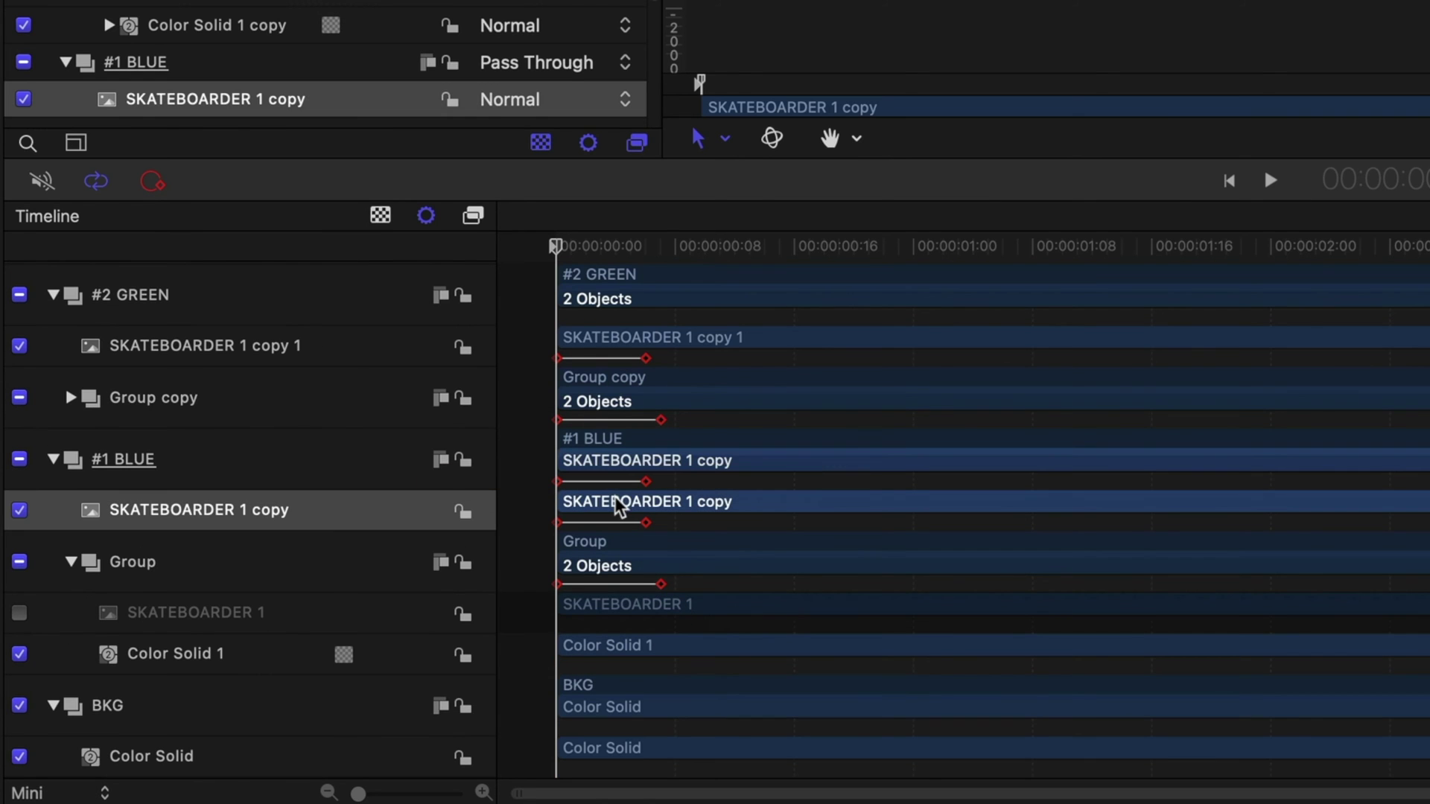
# Offset the #1 BLUE, #2 GREEN and #3 YELLOW groups to start progressively later
pyautogui.click(253, 471)
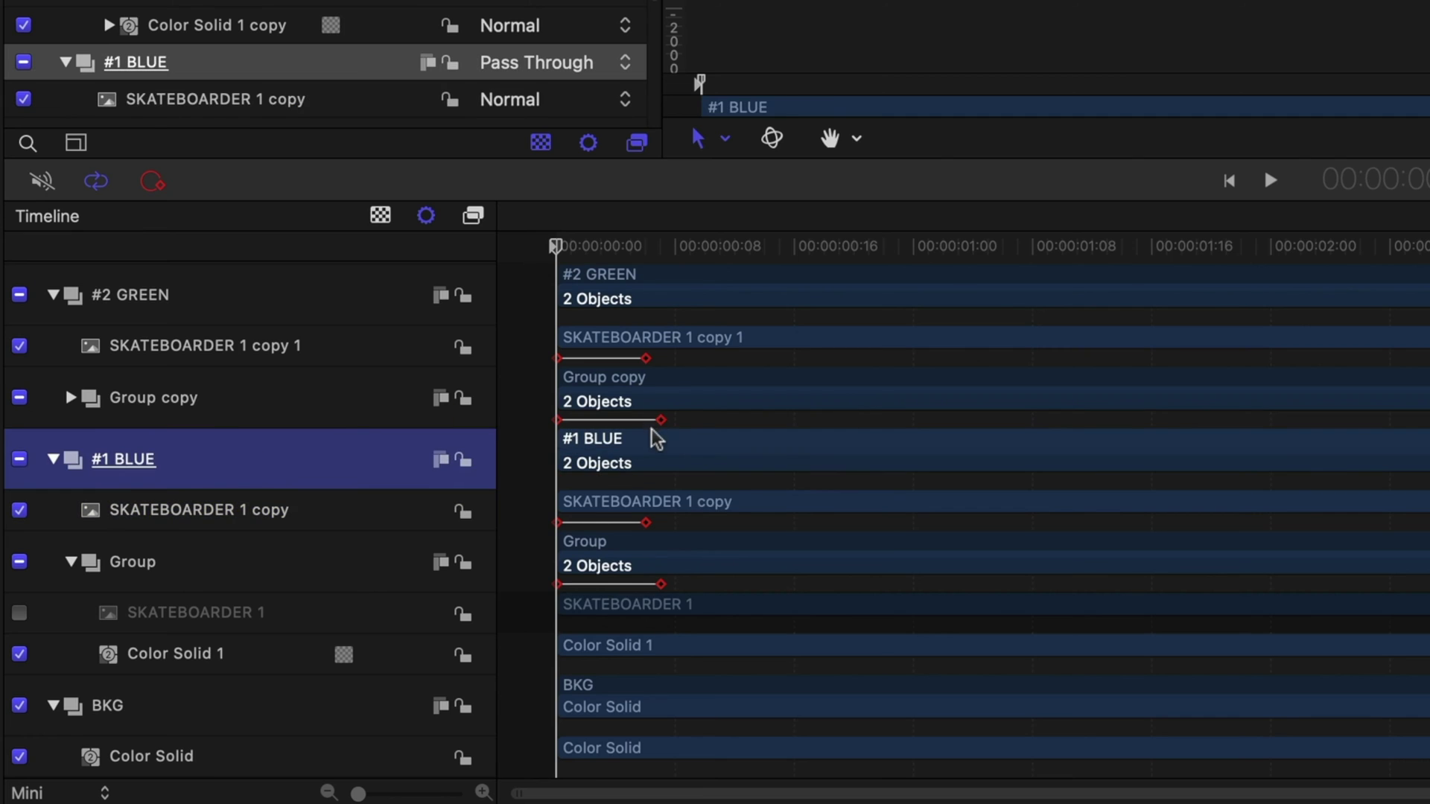
pyautogui.moveTo(654, 439); pyautogui.dragTo(683, 440)
pyautogui.click(221, 296)
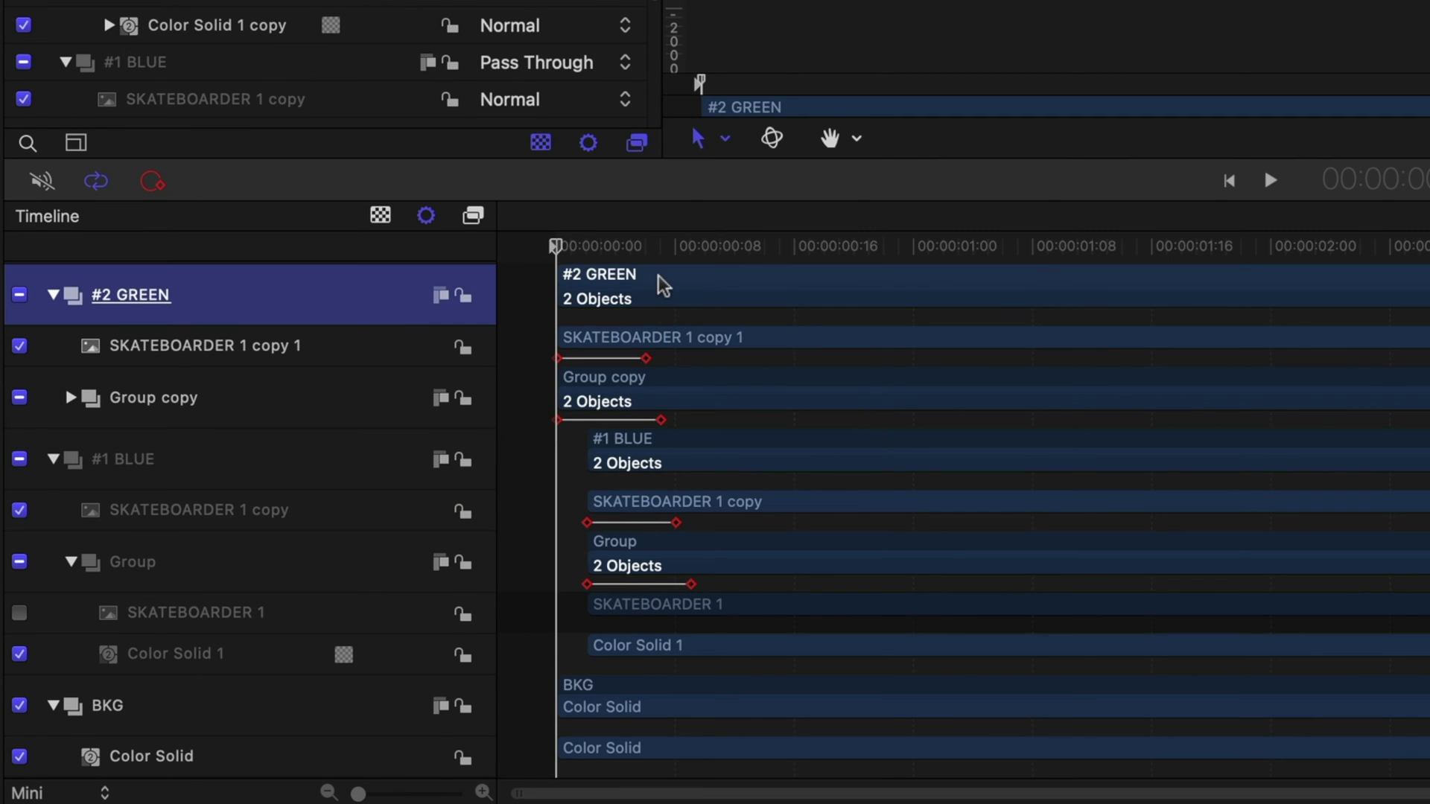
pyautogui.moveTo(662, 285); pyautogui.dragTo(754, 293)
pyautogui.scroll(5, 176, 450)
pyautogui.click(248, 417)
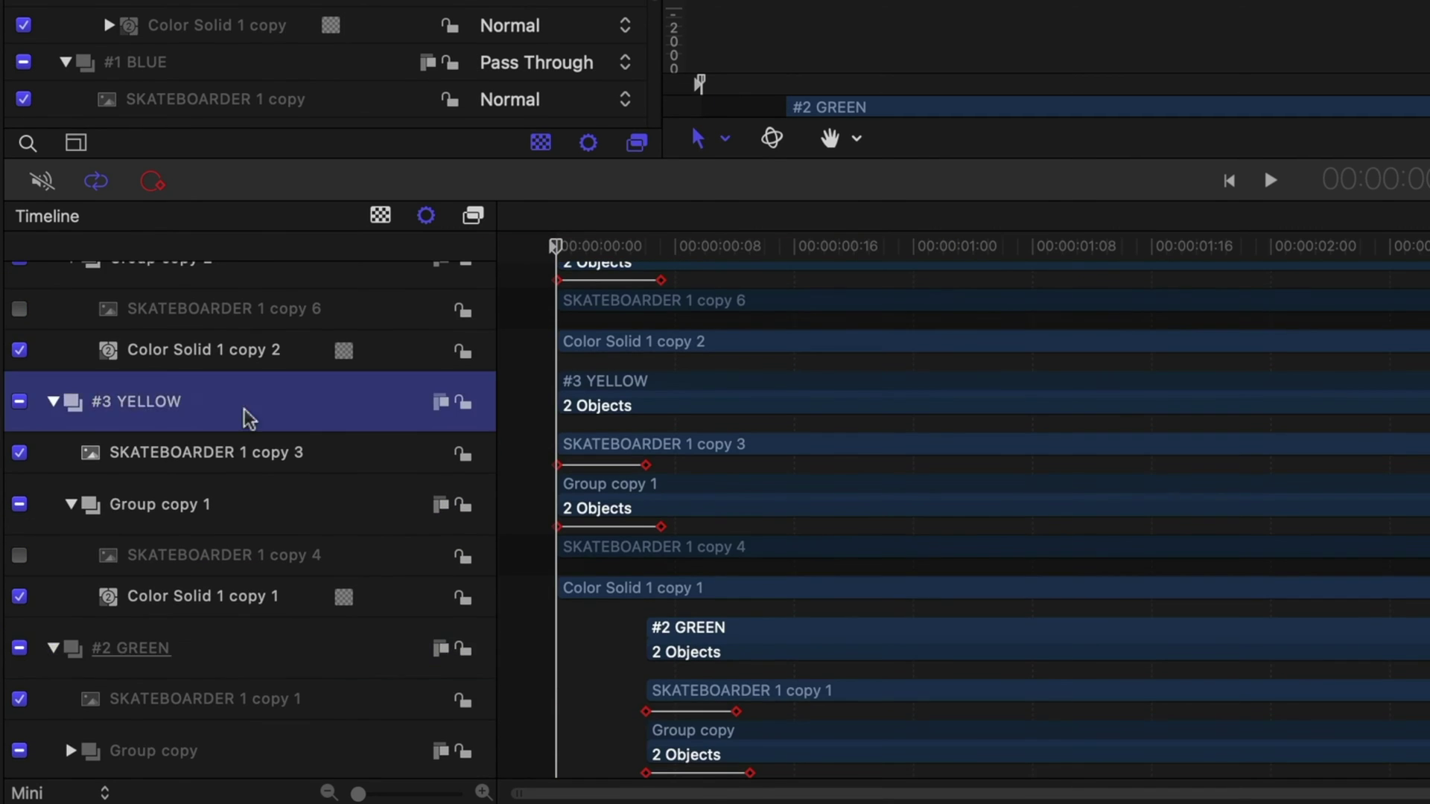
pyautogui.scroll(5, 795, 543)
pyautogui.scroll(-1, 661, 664)
pyautogui.moveTo(573, 688); pyautogui.dragTo(778, 689)
# Offset the #4 ORANGE, #5 RED, #6 PURPLE and #7 AQUA groups to start progressively later
pyautogui.click(256, 446)
pyautogui.moveTo(588, 437); pyautogui.dragTo(952, 439)
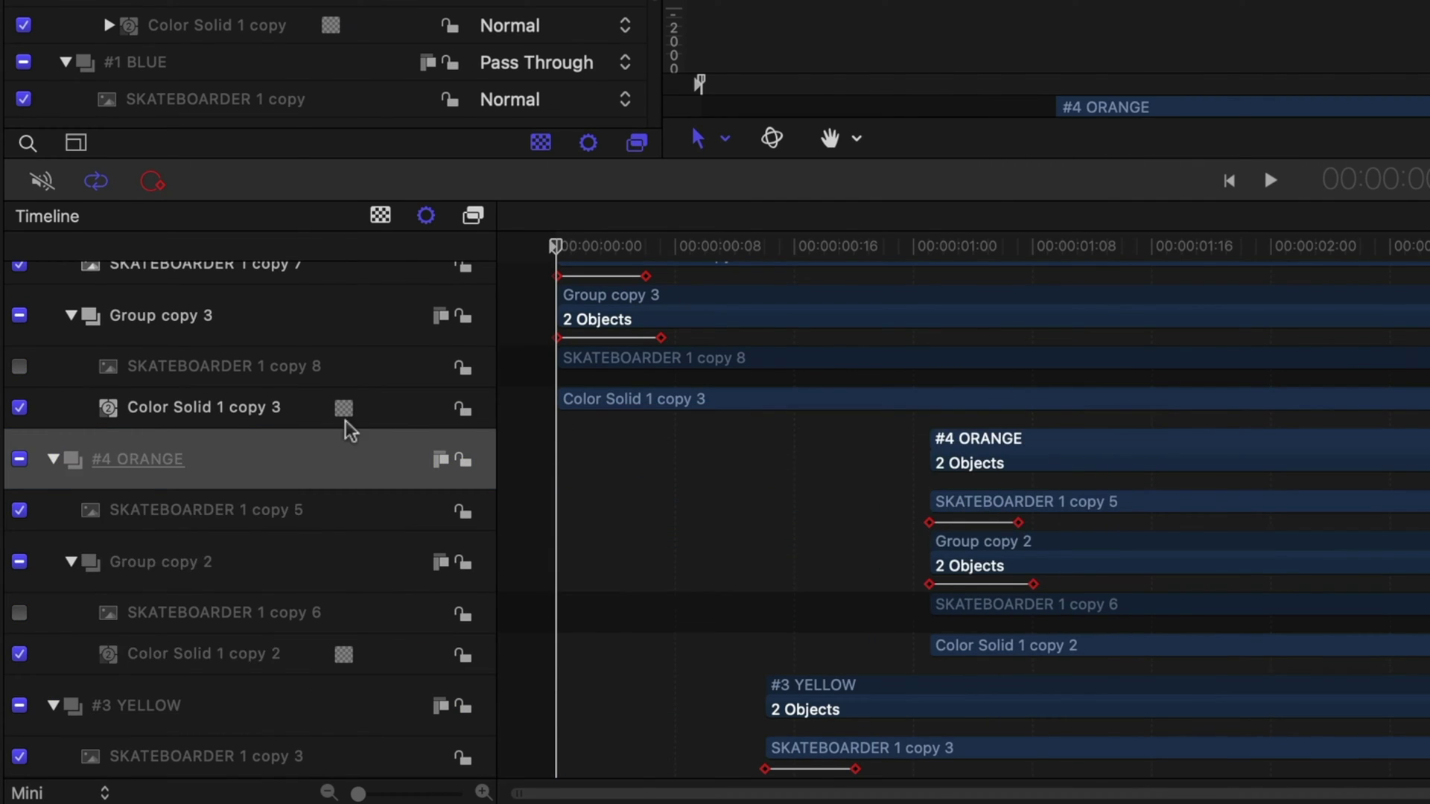
pyautogui.scroll(1, 605, 512)
pyautogui.click(604, 513)
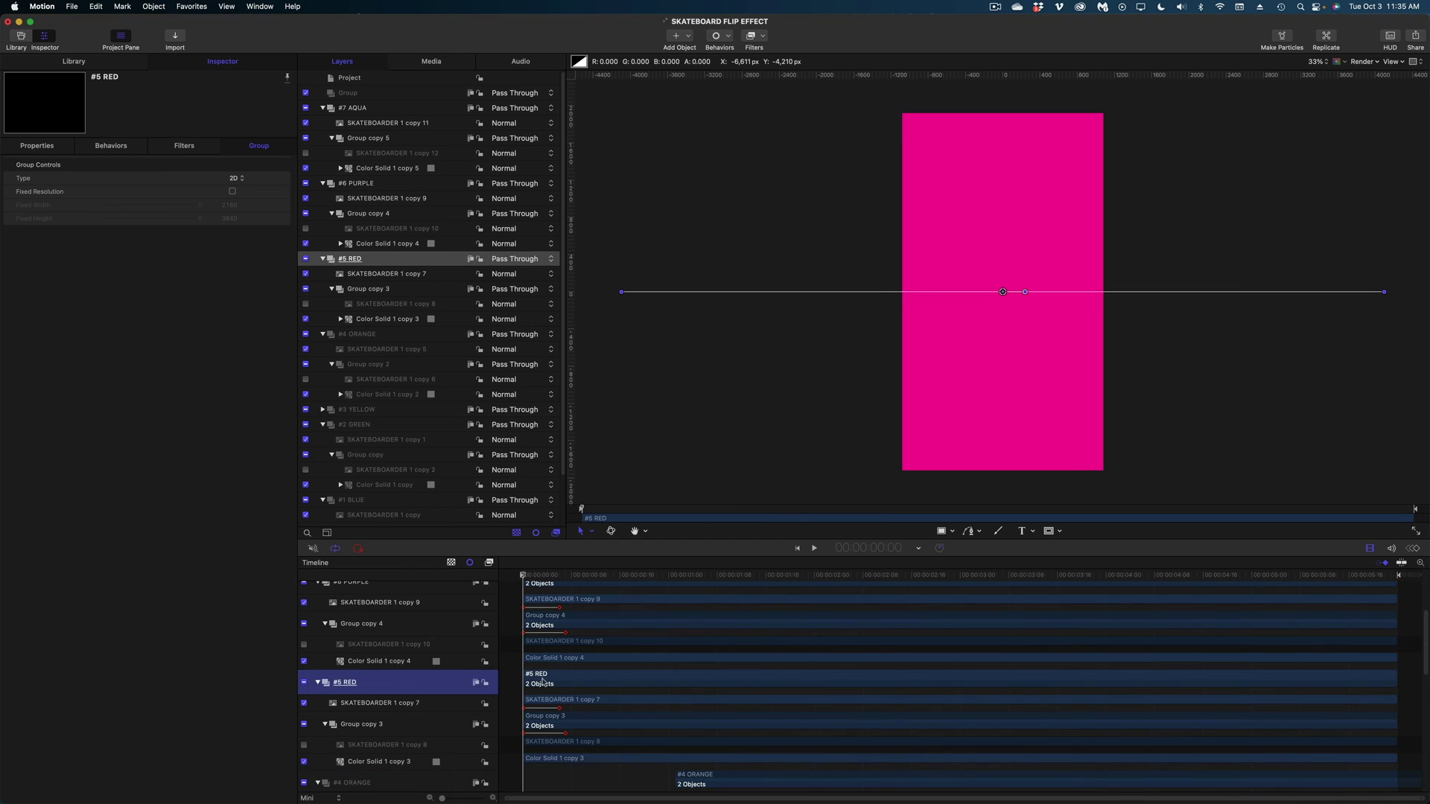
pyautogui.moveTo(543, 681); pyautogui.dragTo(749, 684)
pyautogui.scroll(1, 388, 624)
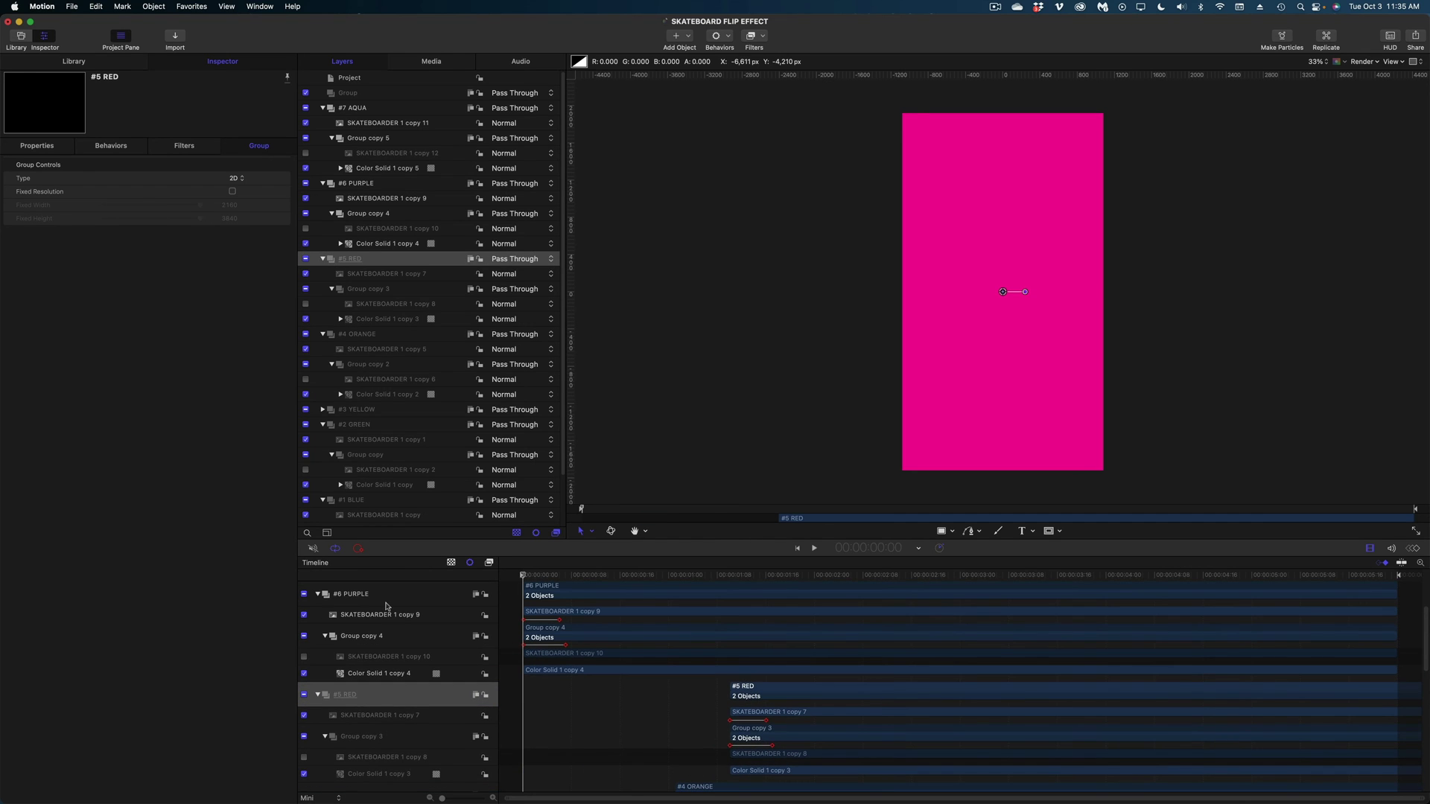
pyautogui.click(385, 603)
pyautogui.scroll(2, 646, 684)
pyautogui.moveTo(583, 644); pyautogui.dragTo(832, 643)
pyautogui.scroll(2, 372, 627)
pyautogui.moveTo(539, 626); pyautogui.dragTo(885, 625)
# Play a short preview to check the staggered timing
pyautogui.click(729, 577)
pyautogui.press('space')
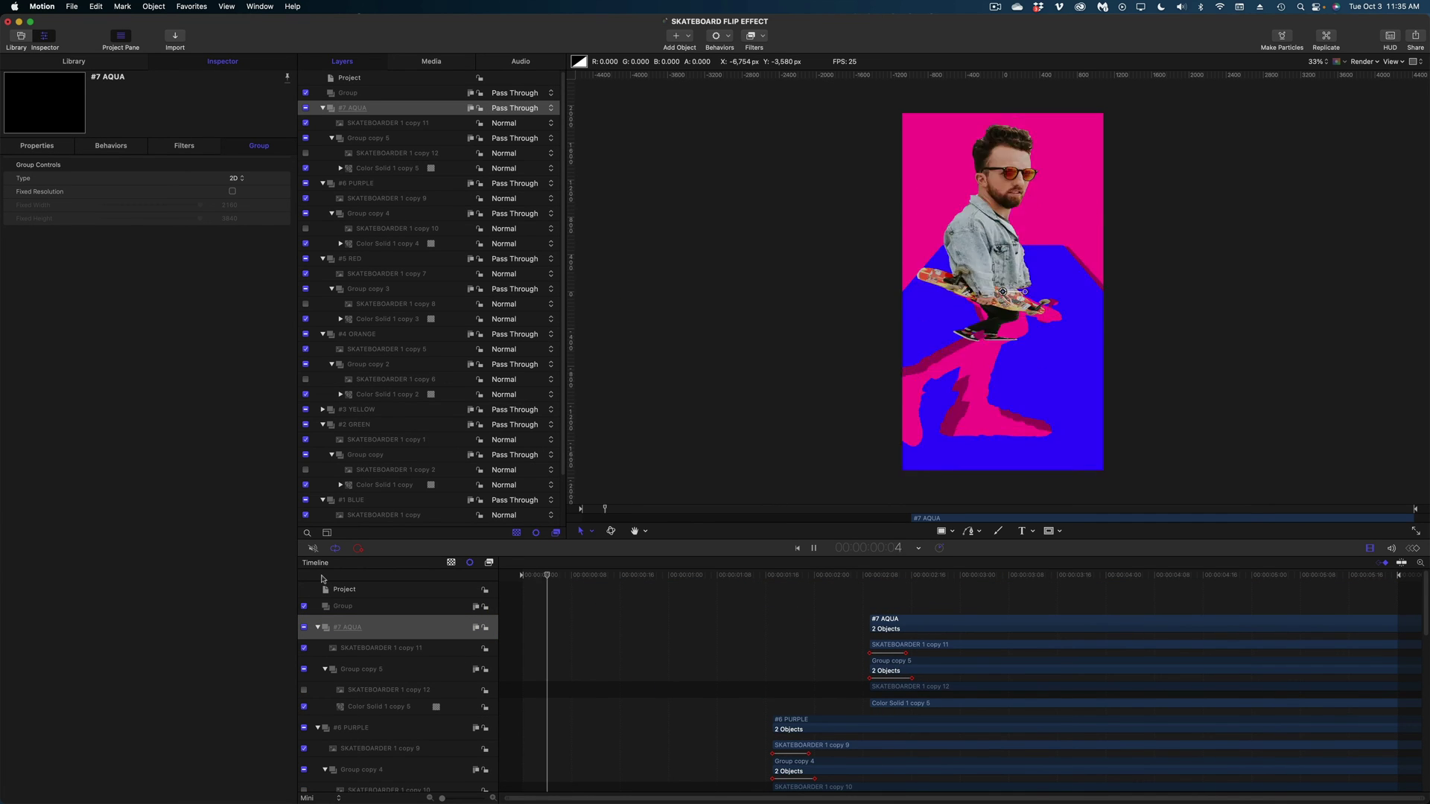
pyautogui.press('space')
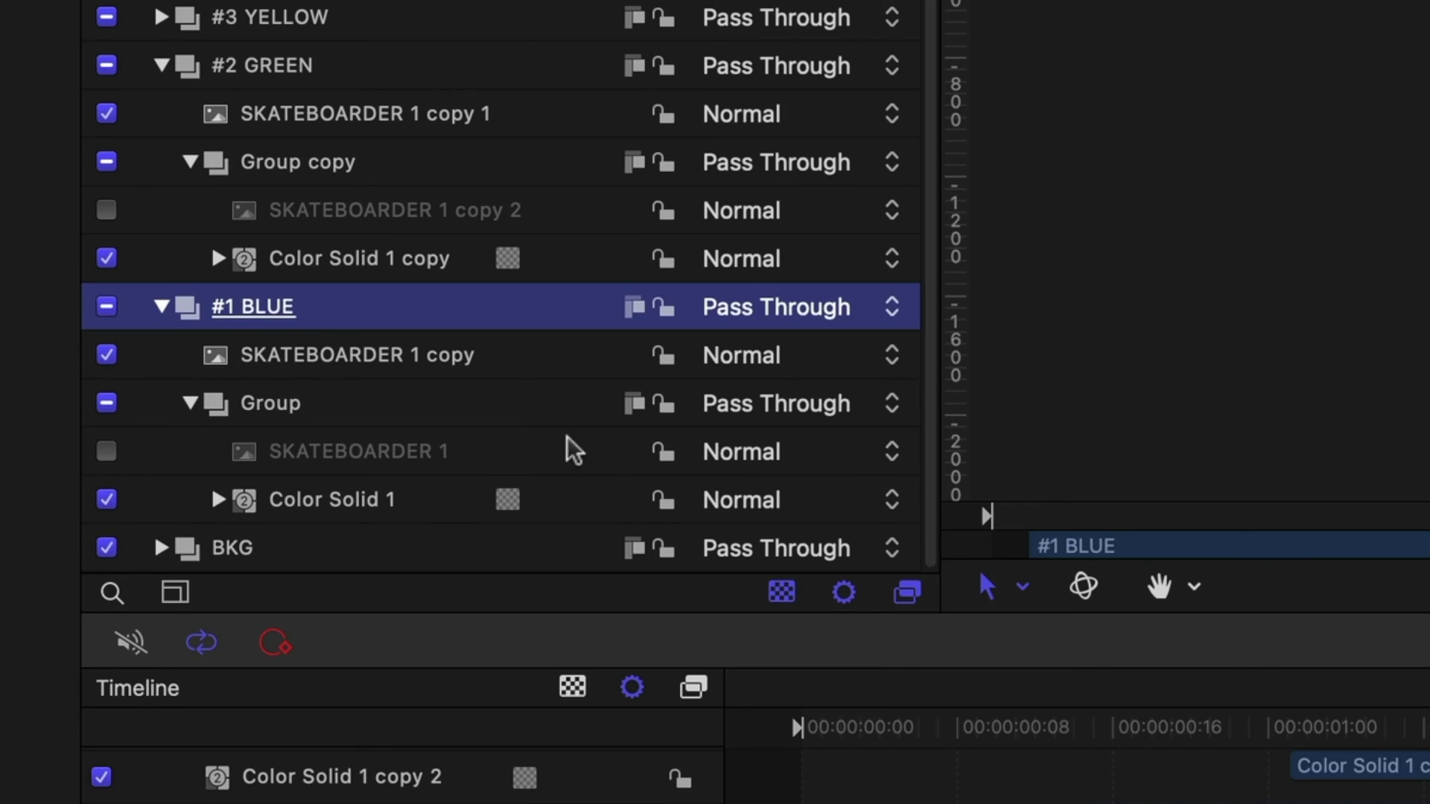
# Nudge the blue skateboarder group and scale its colour solid to 144% to cover the frame
pyautogui.click(963, 727)
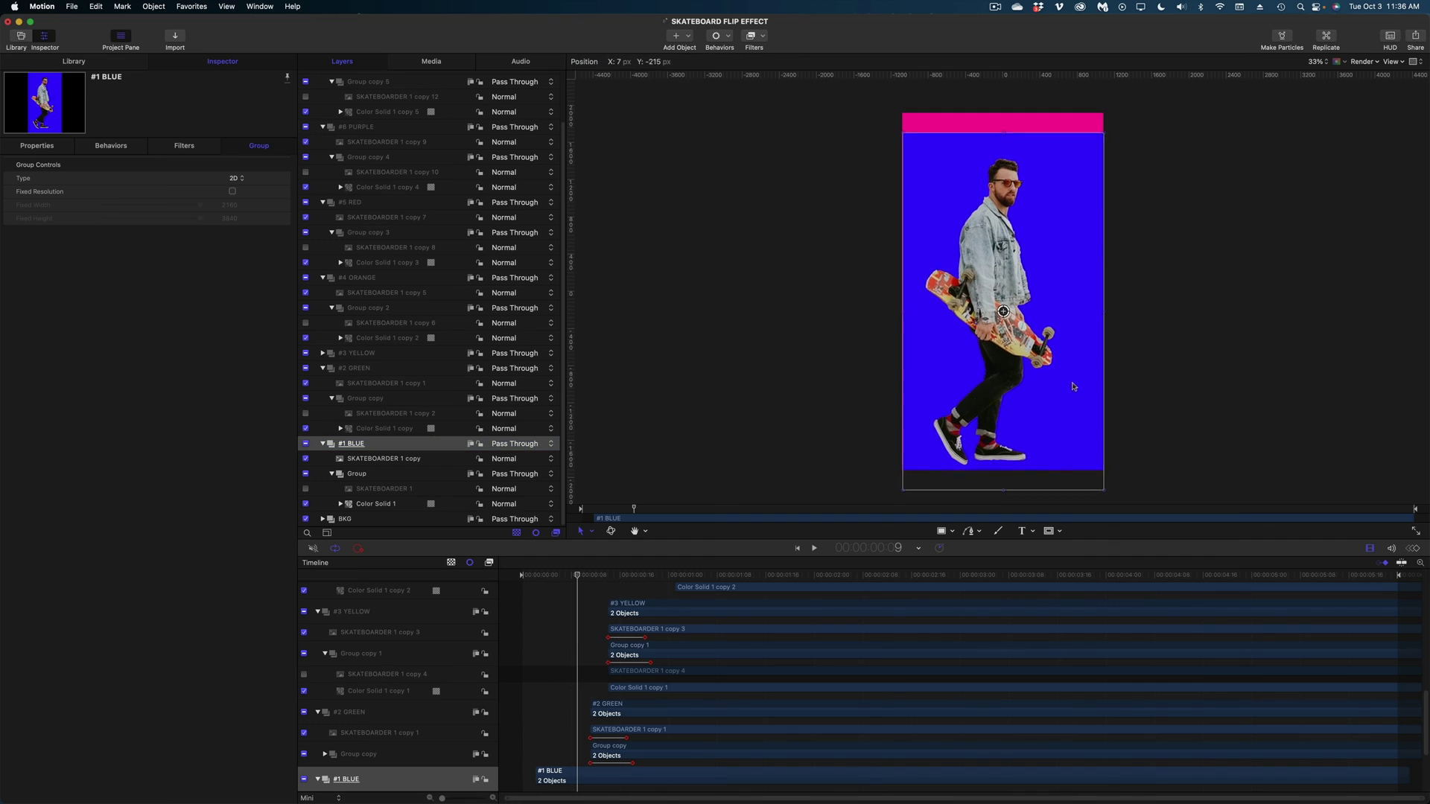
pyautogui.moveTo(1073, 387); pyautogui.dragTo(1061, 390)
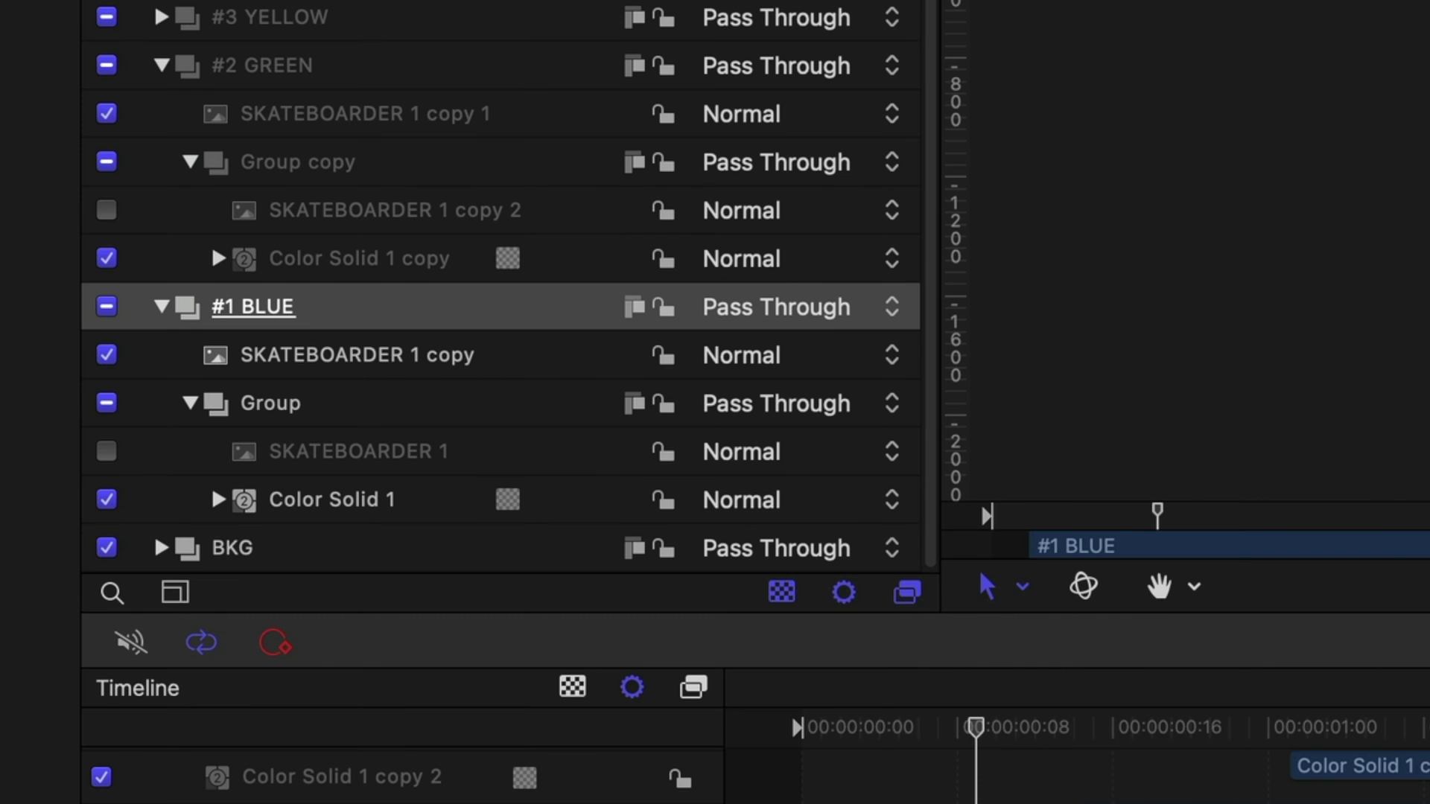
pyautogui.click(289, 505)
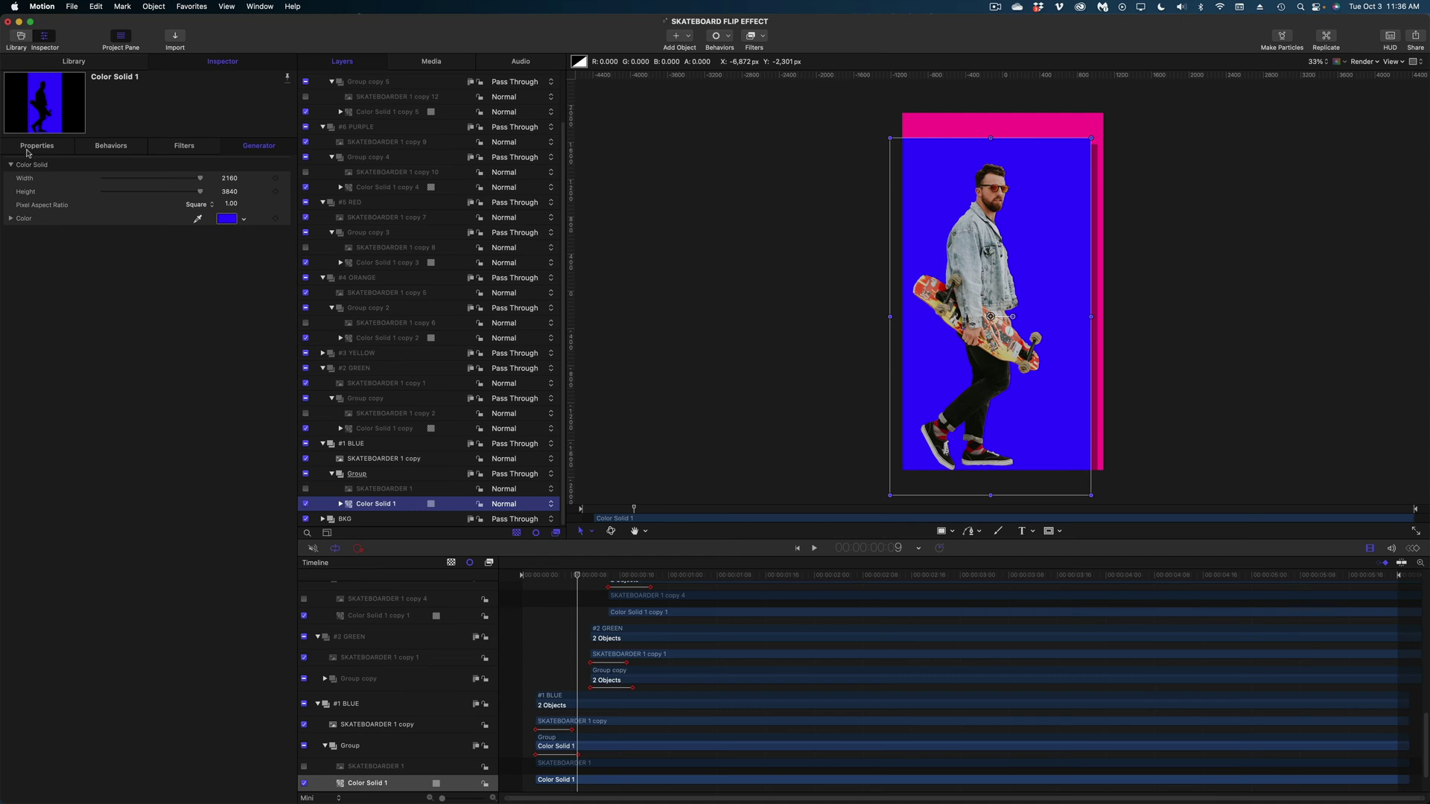
pyautogui.click(37, 146)
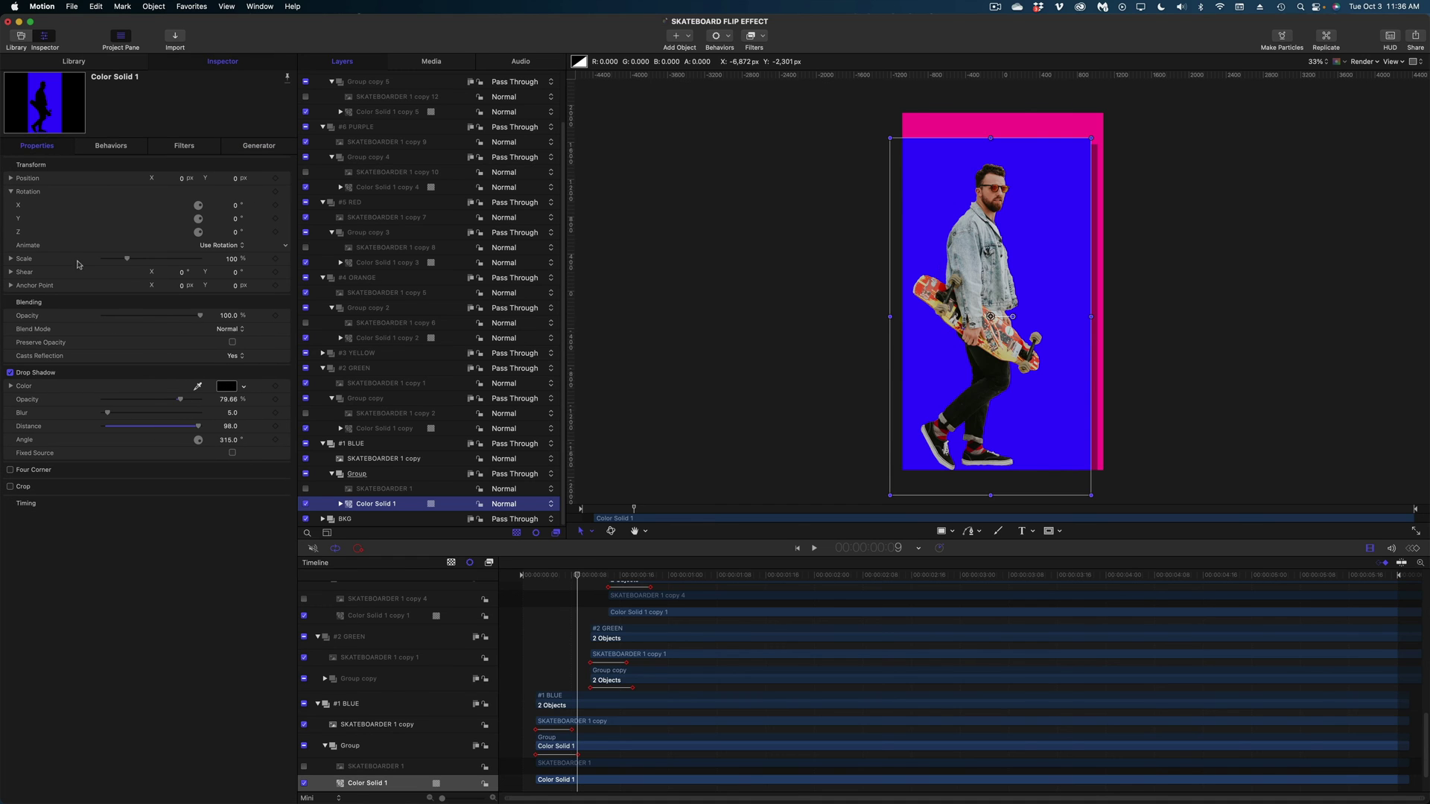
pyautogui.moveTo(138, 263); pyautogui.dragTo(132, 262)
# Rotate the #3 YELLOW group to 44°
pyautogui.moveTo(563, 574)
pyautogui.mouseDown()
pyautogui.moveTo(538, 588)
pyautogui.moveTo(583, 588)
pyautogui.mouseUp()
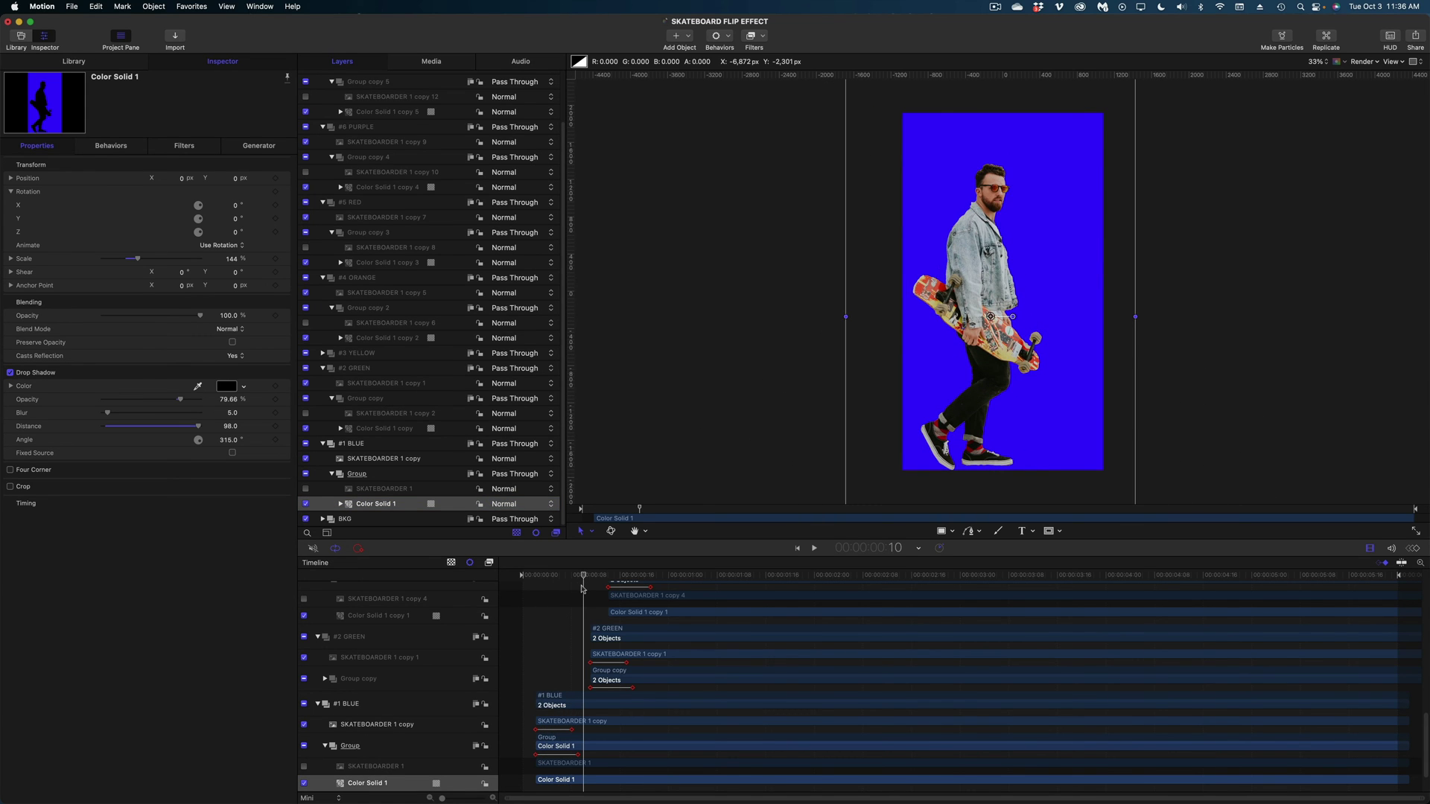
pyautogui.hotkey('shift', 'k')
pyautogui.click(911, 404)
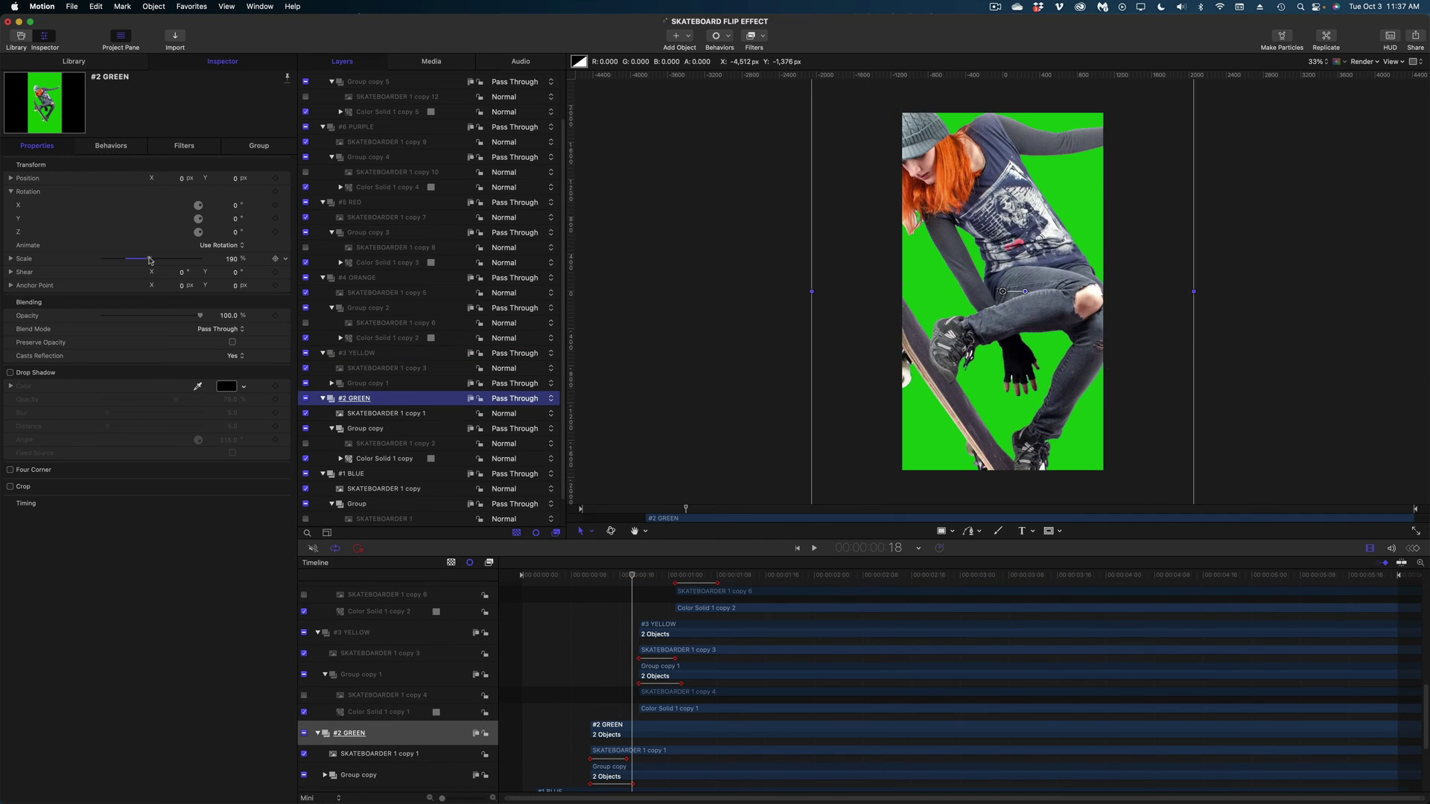
pyautogui.hotkey('shift', 'k')
pyautogui.click(912, 404)
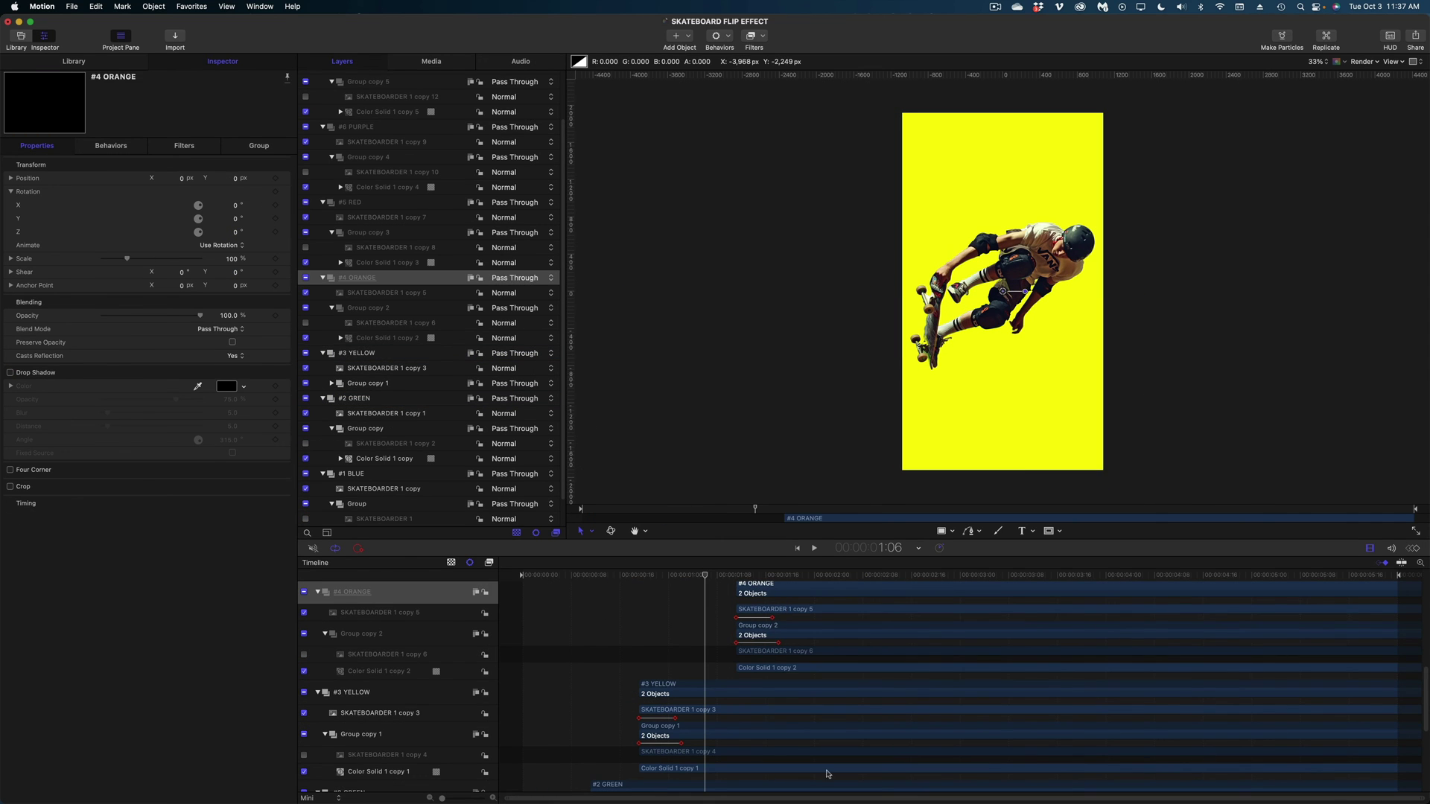
pyautogui.click(357, 353)
pyautogui.moveTo(232, 233); pyautogui.dragTo(253, 261)
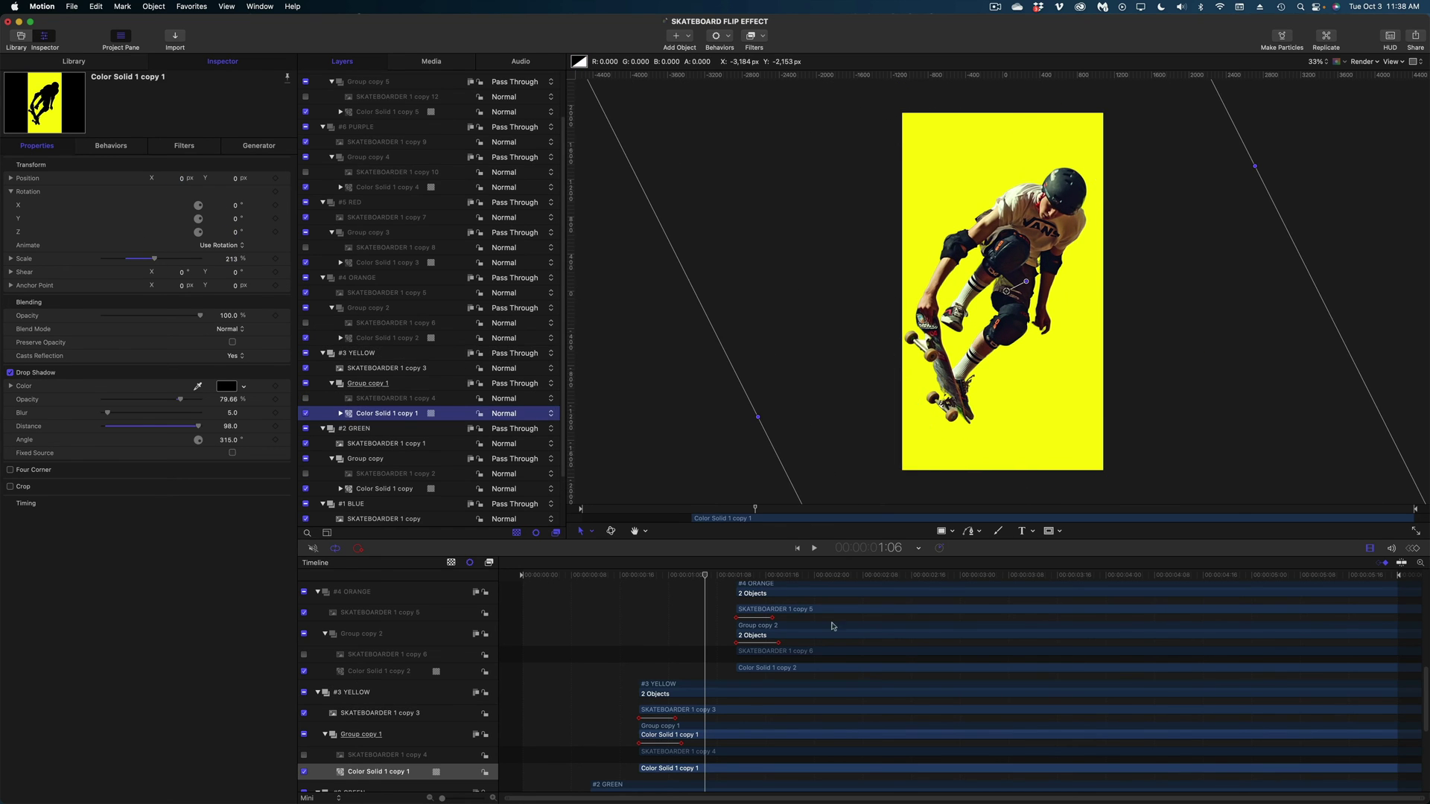
# Select the #6 PURPLE and #7 AQUA colour solids, then return the playhead to the start
pyautogui.click(304, 120)
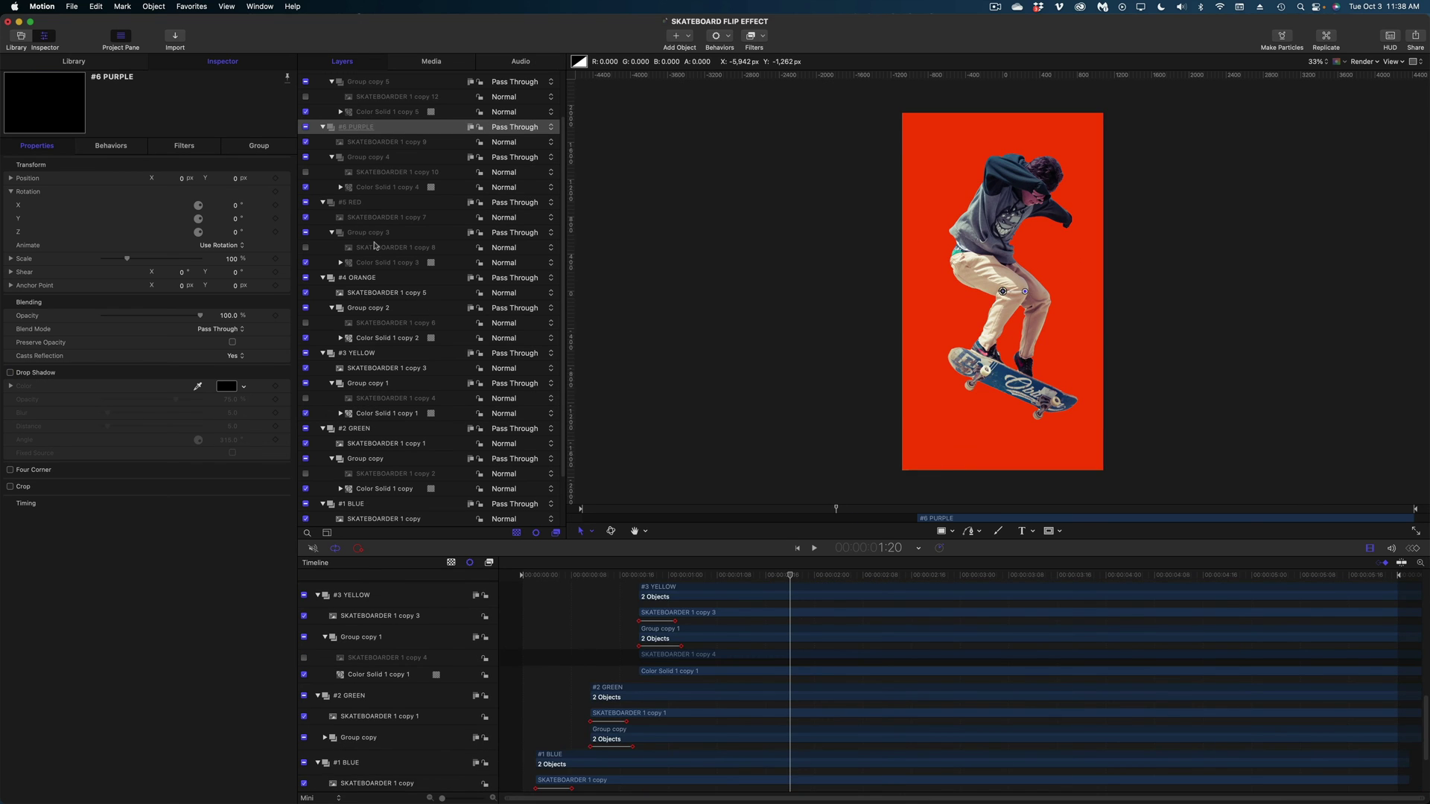
pyautogui.click(380, 337)
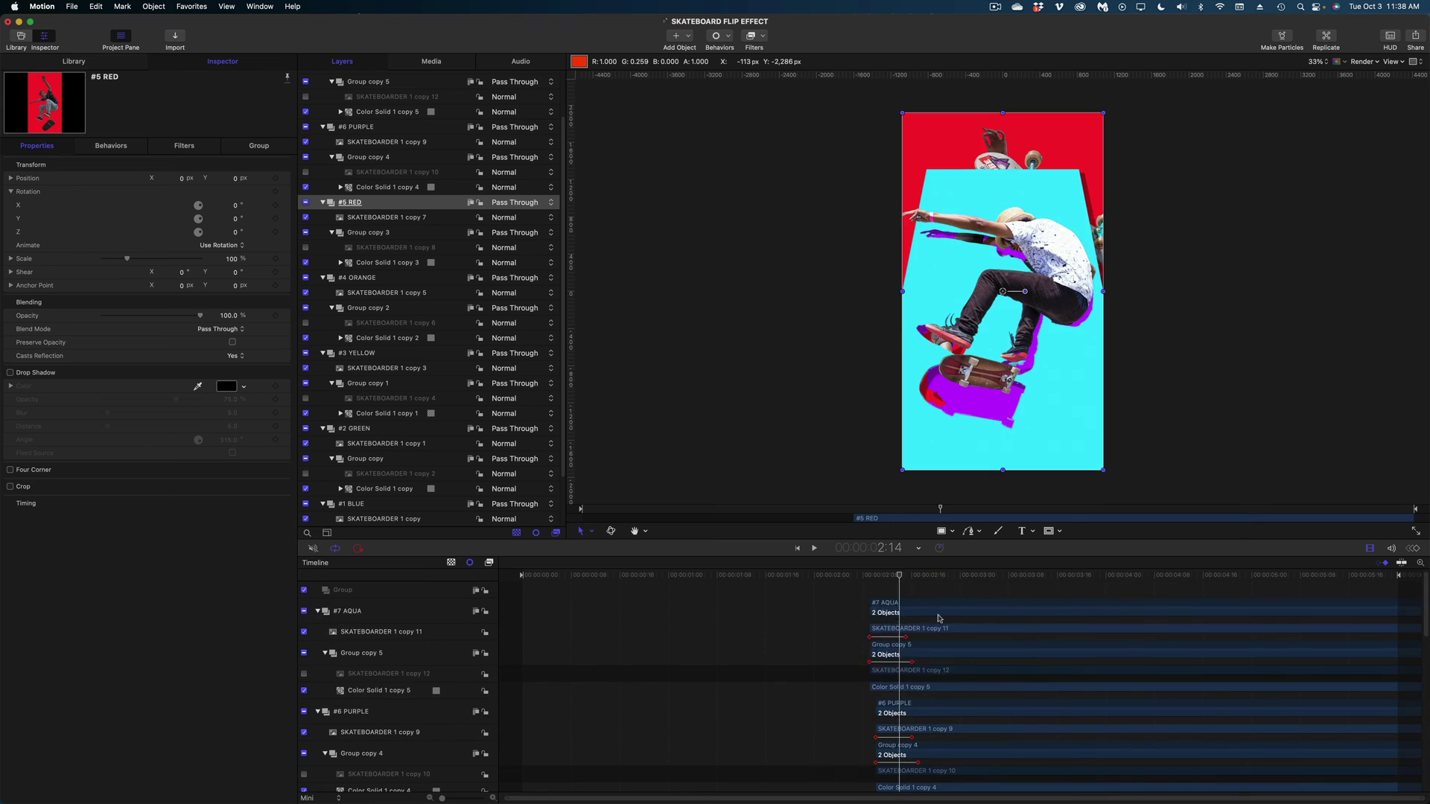
pyautogui.click(350, 712)
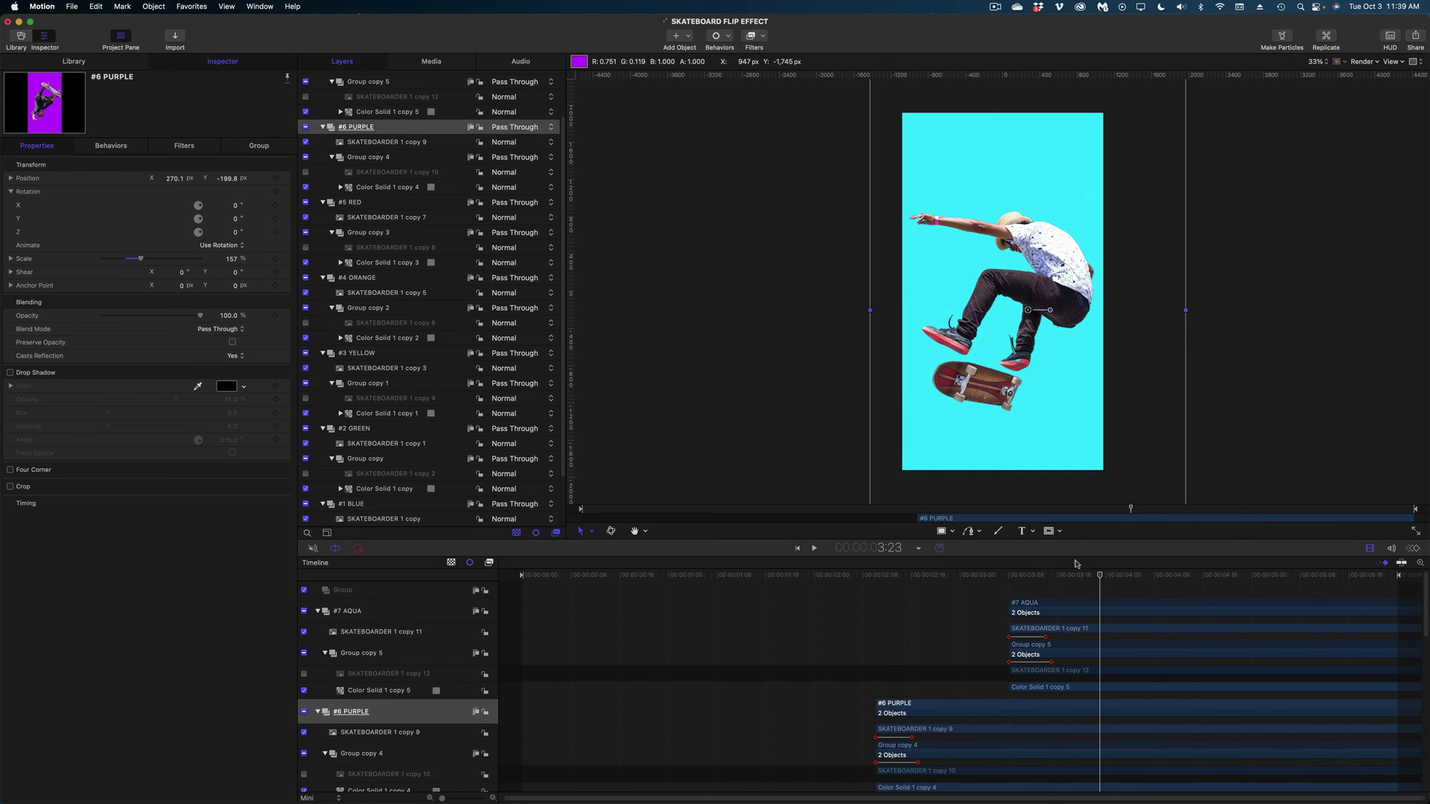
pyautogui.scroll(3, 396, 223)
pyautogui.click(396, 110)
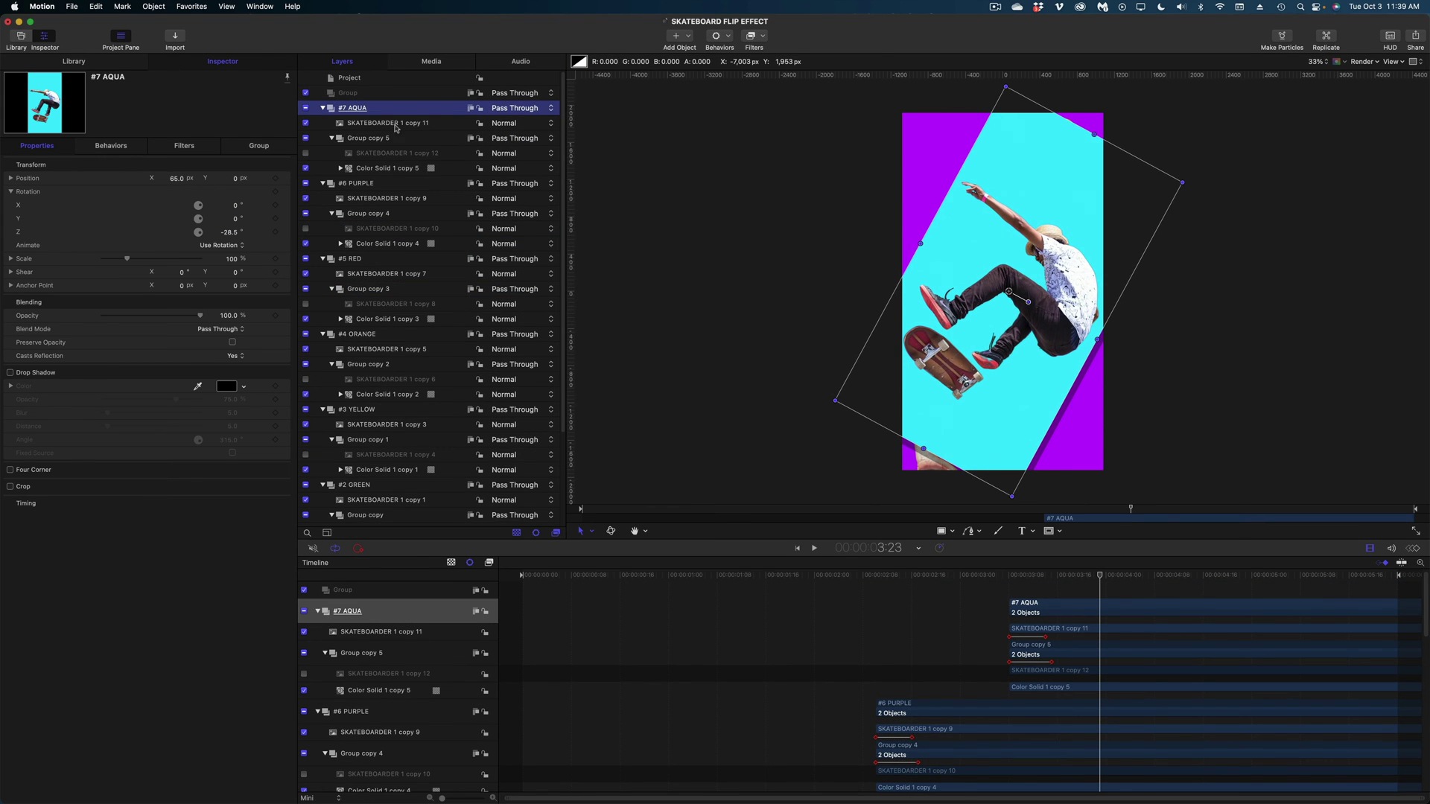
pyautogui.click(387, 168)
pyautogui.press('Home')
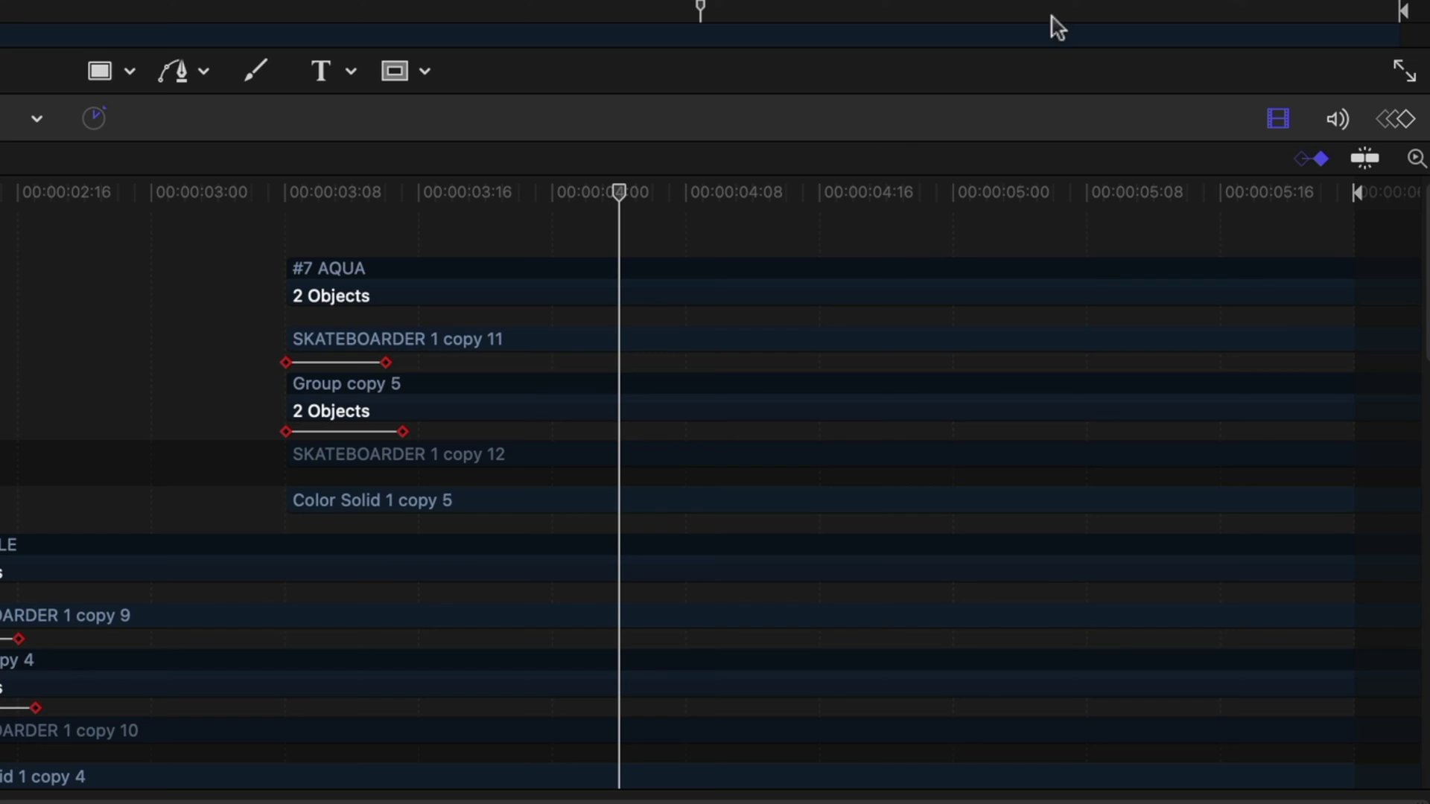
pyautogui.click(1338, 119)
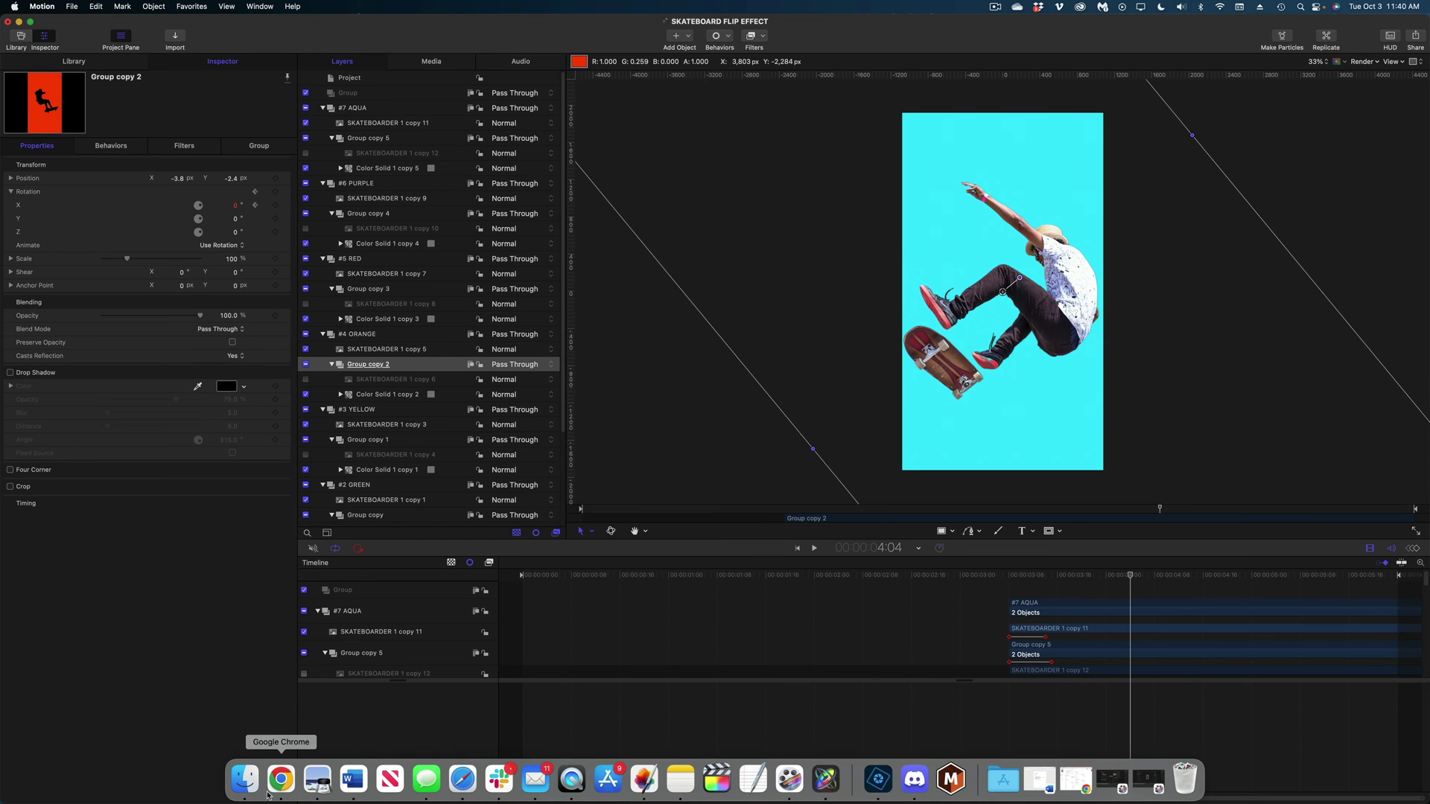
# Add the Guesthouse - Feeling Myself song to the timeline and trim off its opening
pyautogui.click(257, 776)
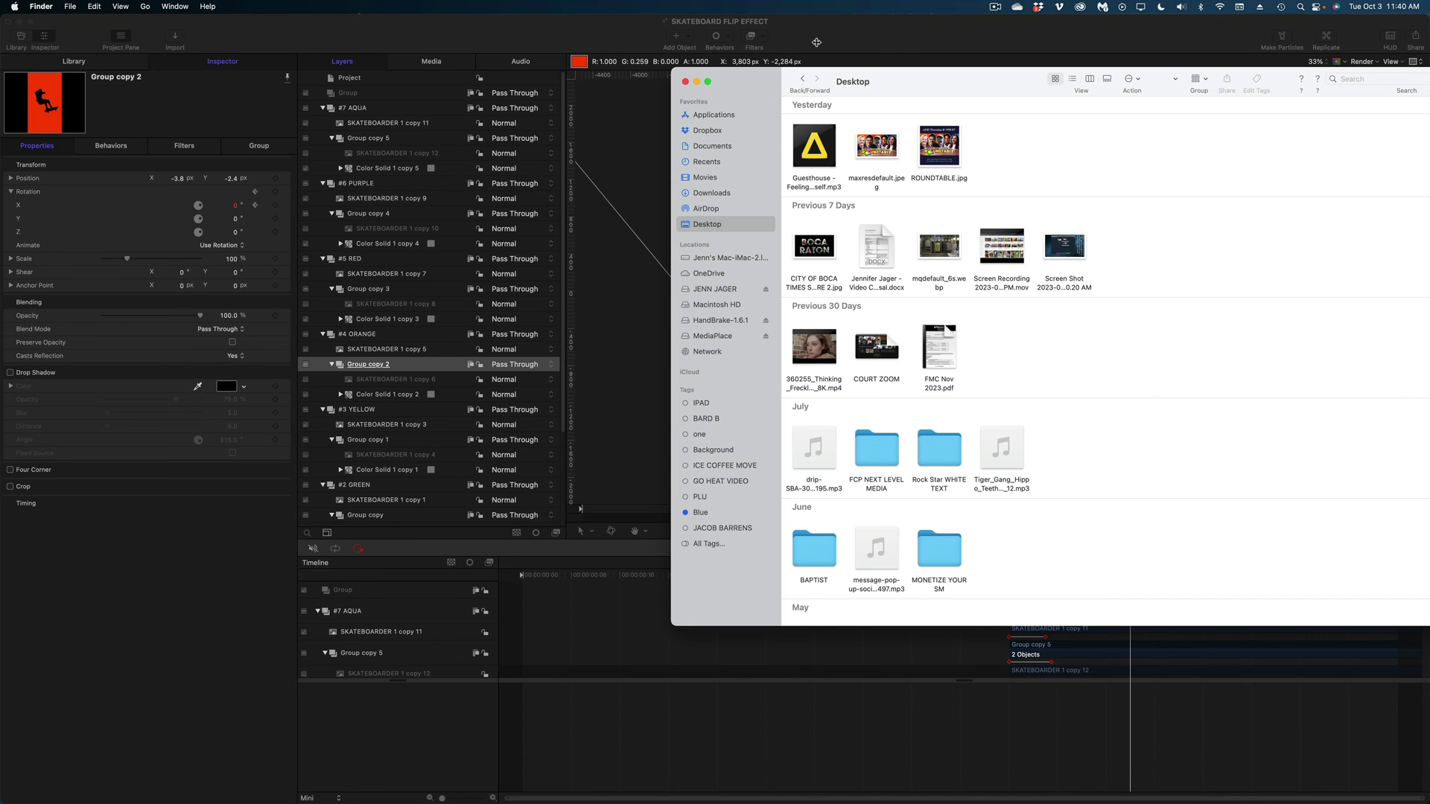
pyautogui.moveTo(805, 135); pyautogui.dragTo(594, 707)
pyautogui.click(598, 712)
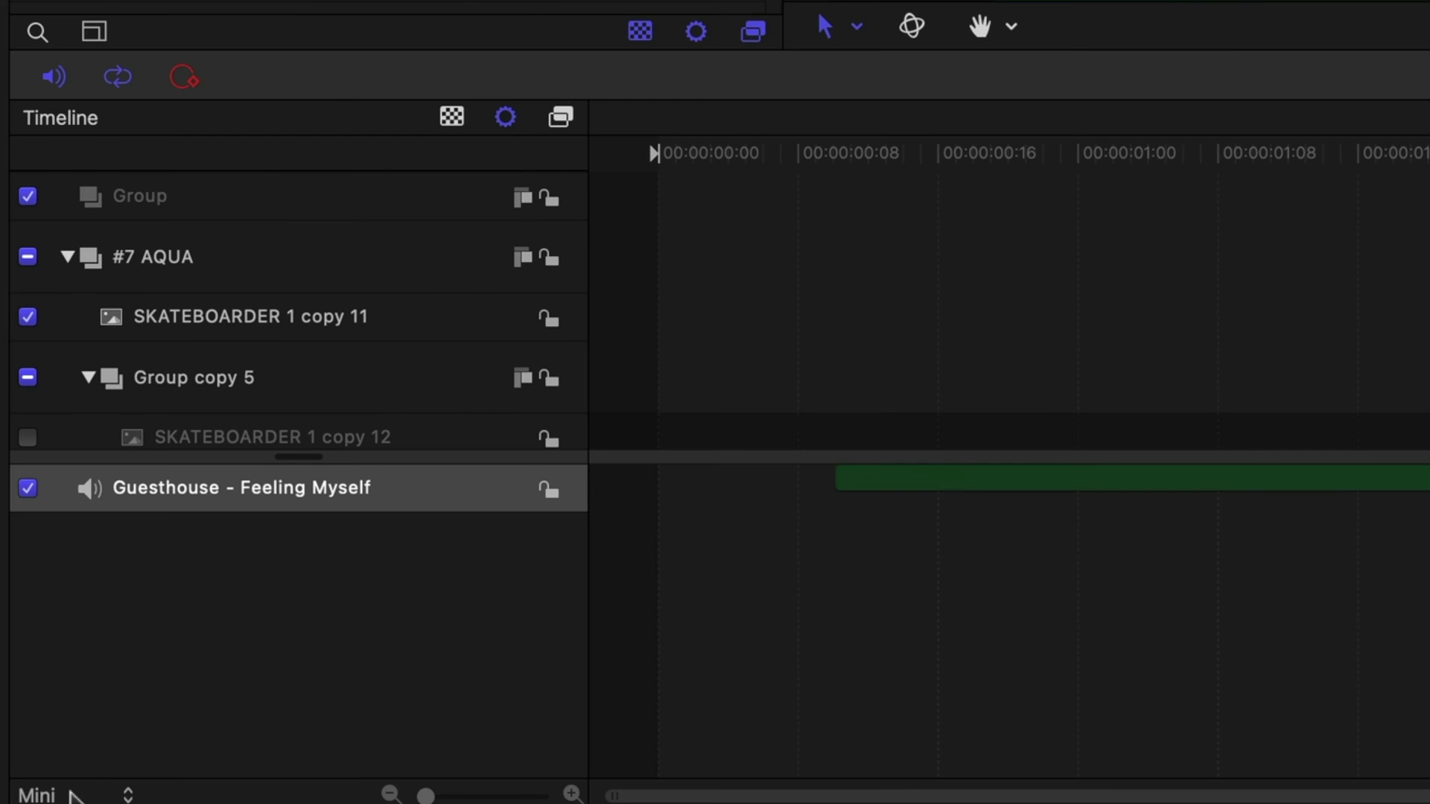
pyautogui.click(321, 798)
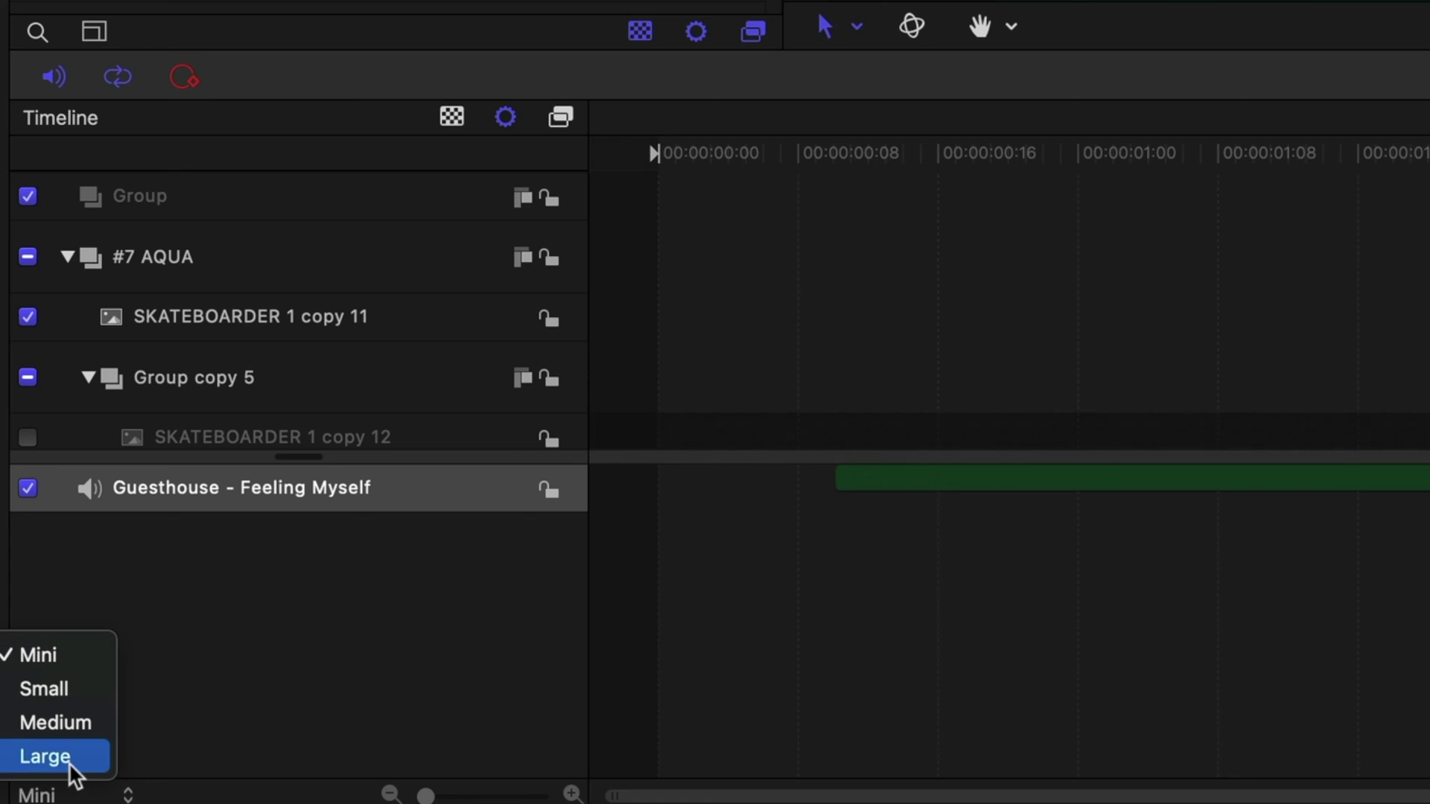
pyautogui.click(68, 761)
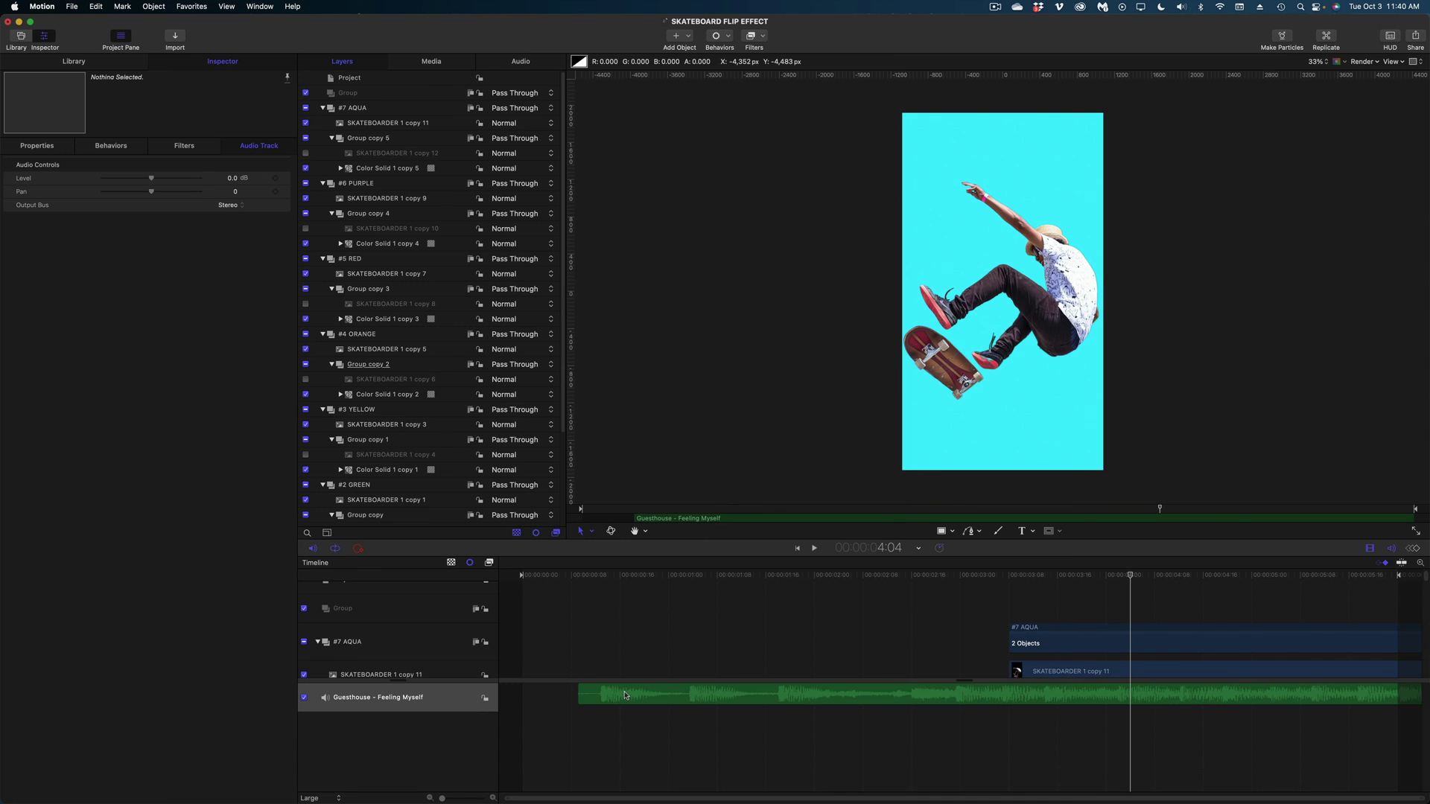
pyautogui.moveTo(611, 693); pyautogui.dragTo(555, 761)
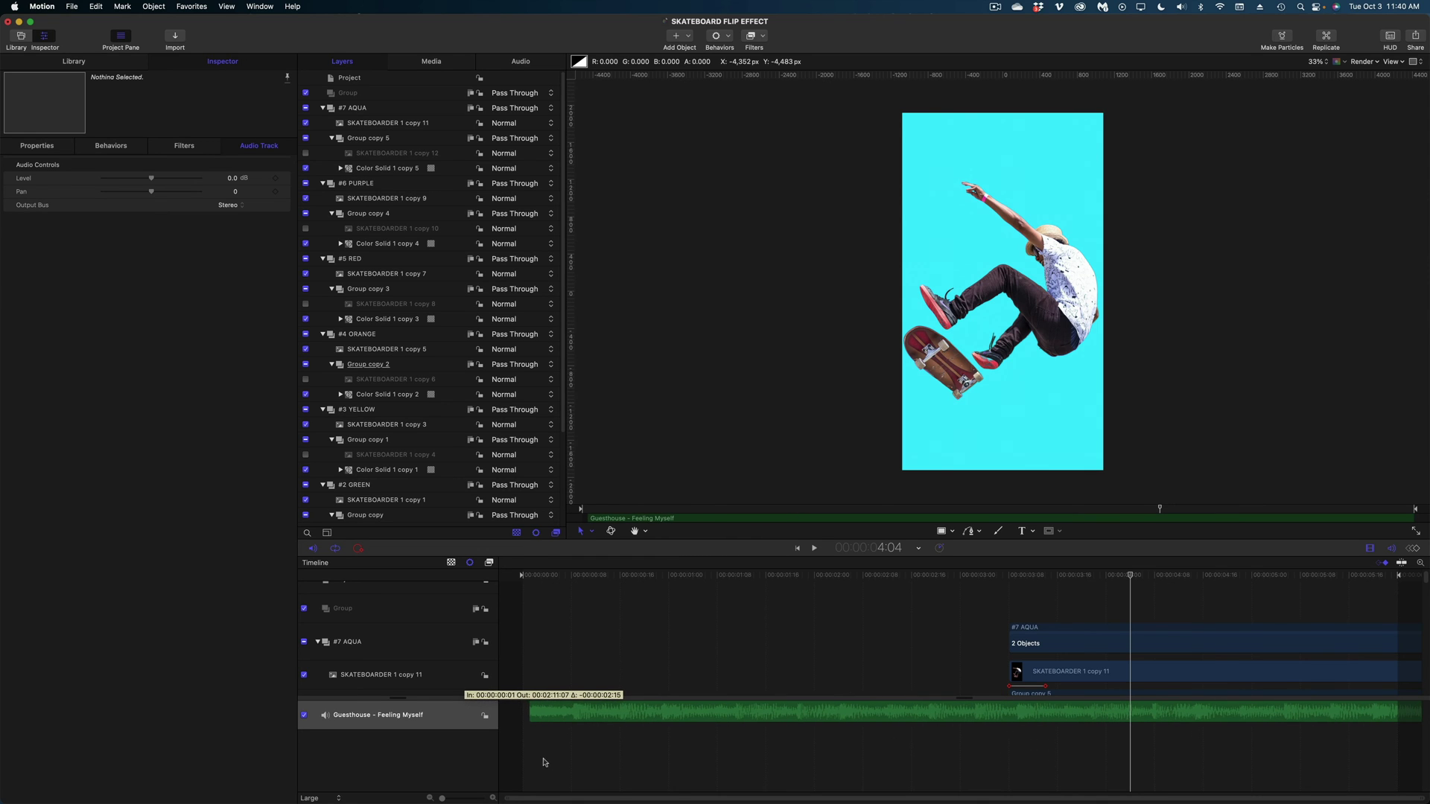
# Play the project twice from near the start to review the colour flips against the music
pyautogui.press('space')
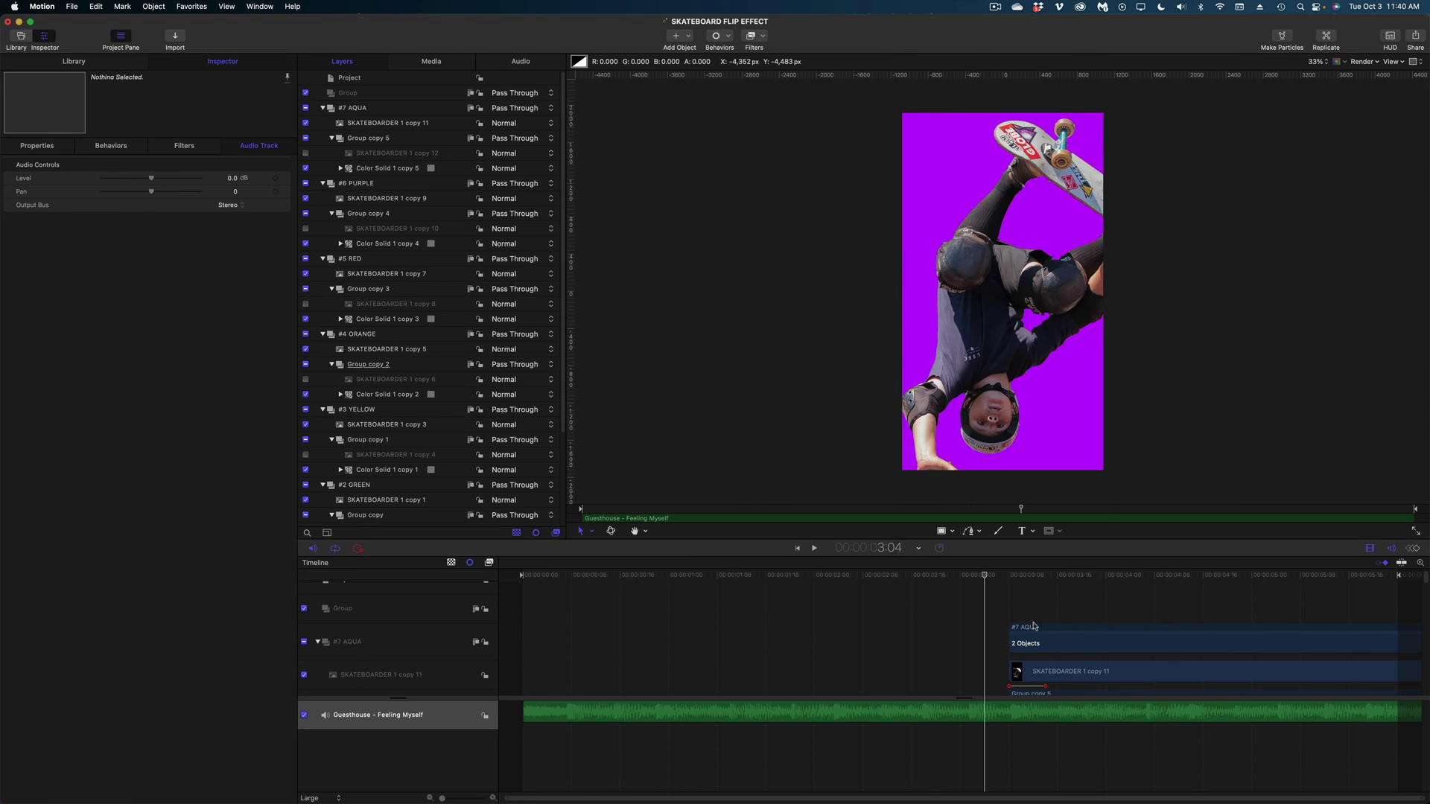
pyautogui.press('Home')
pyautogui.press('space')
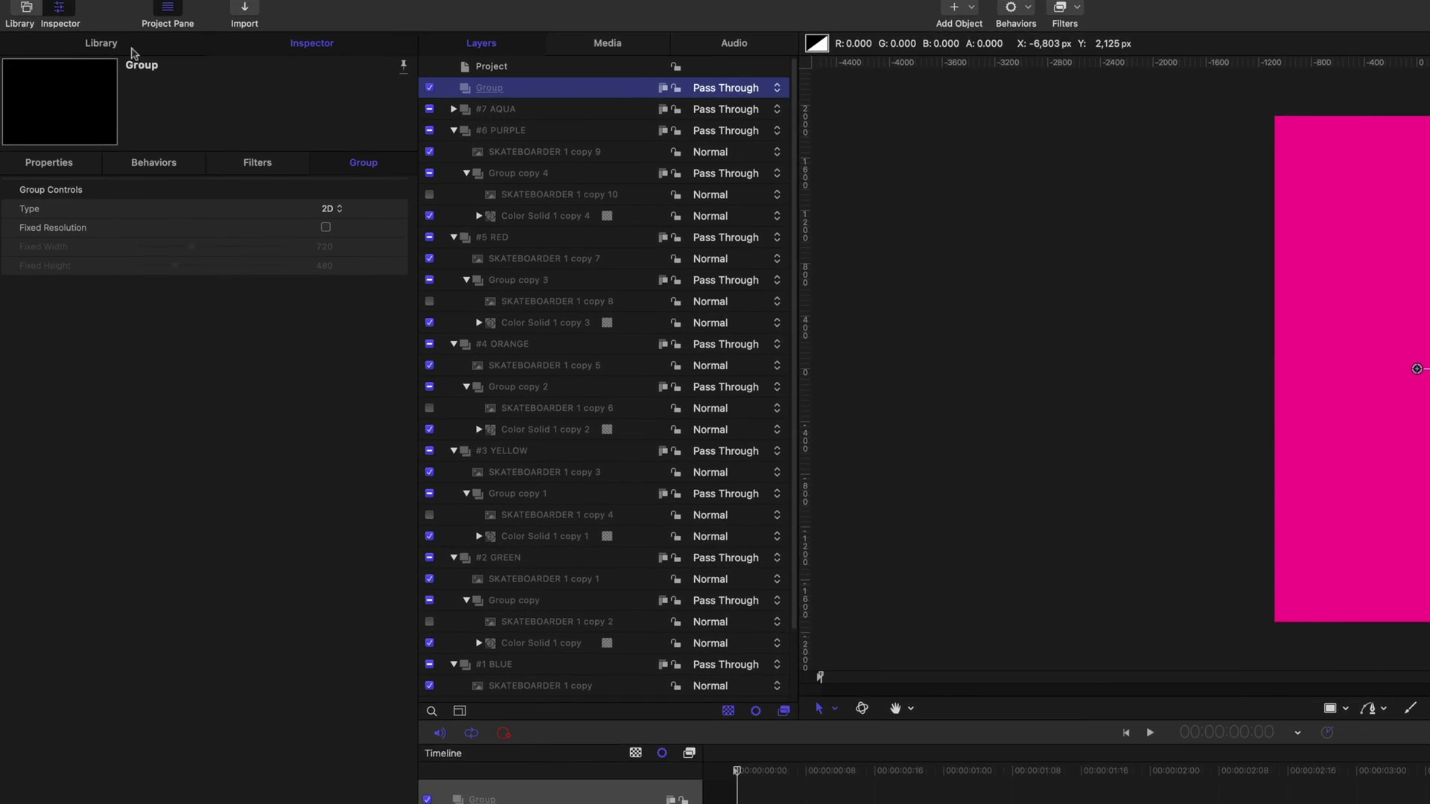
# Add a Truchet Tiles generator from the library above the #7 AQUA group
pyautogui.click(100, 63)
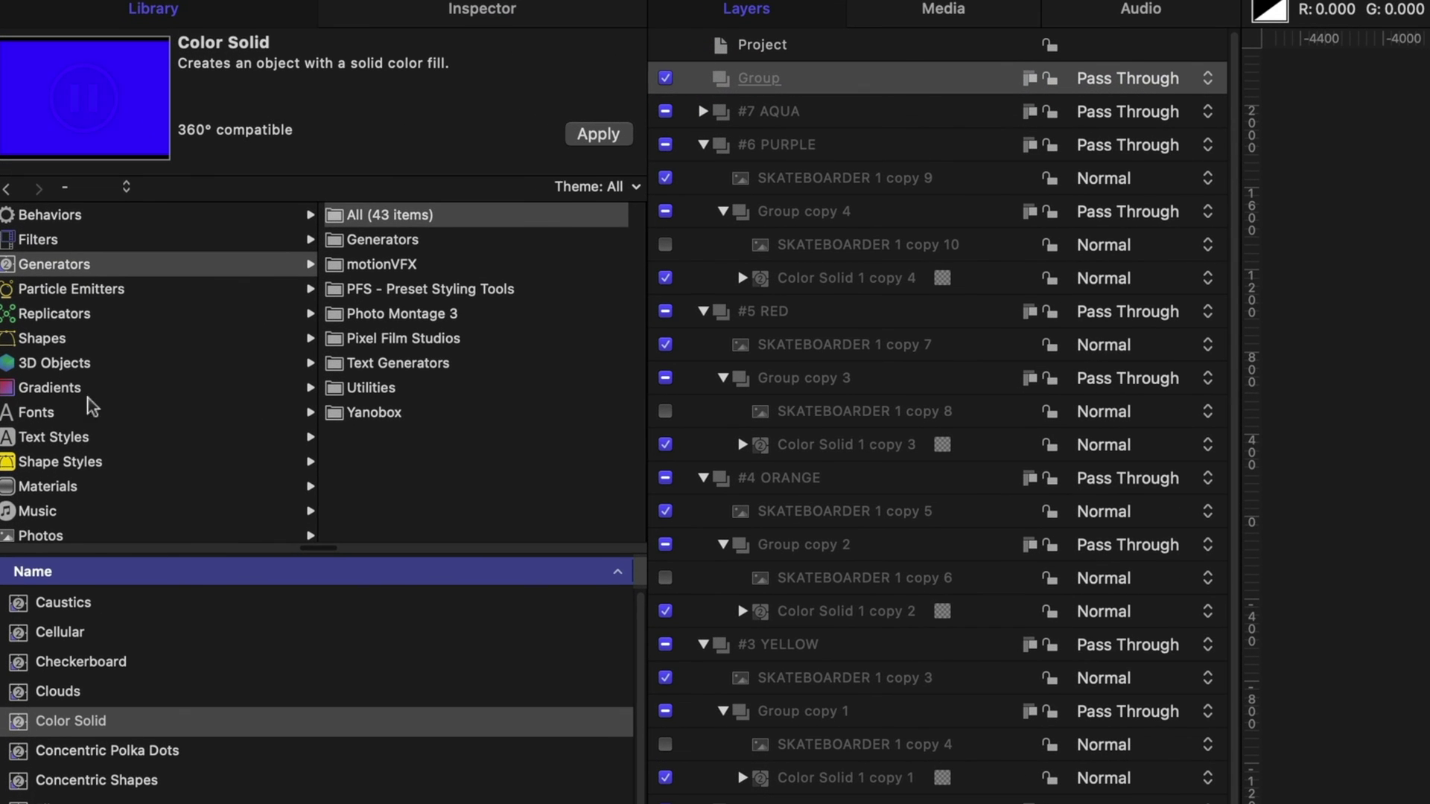
pyautogui.scroll(-5, 386, 594)
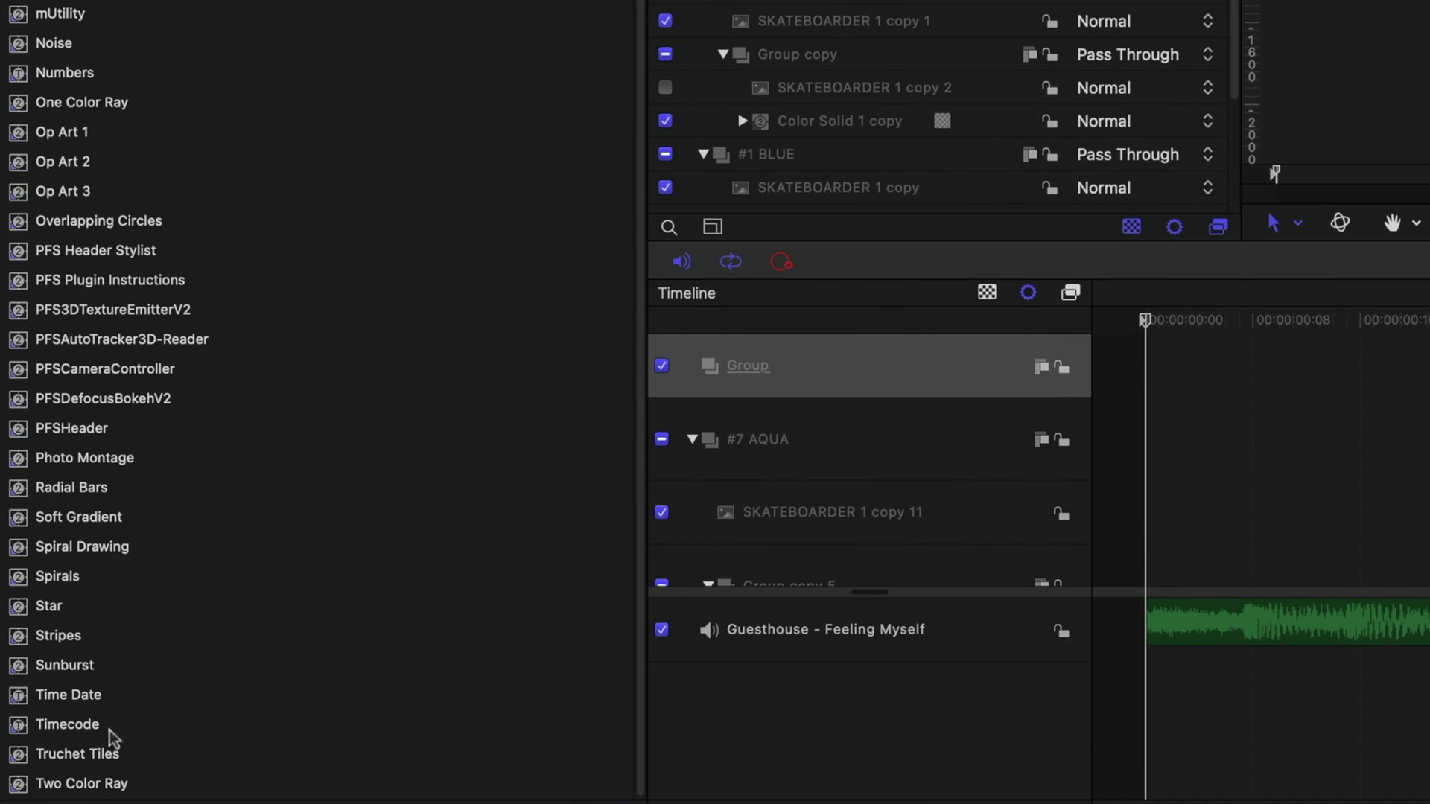
pyautogui.click(118, 758)
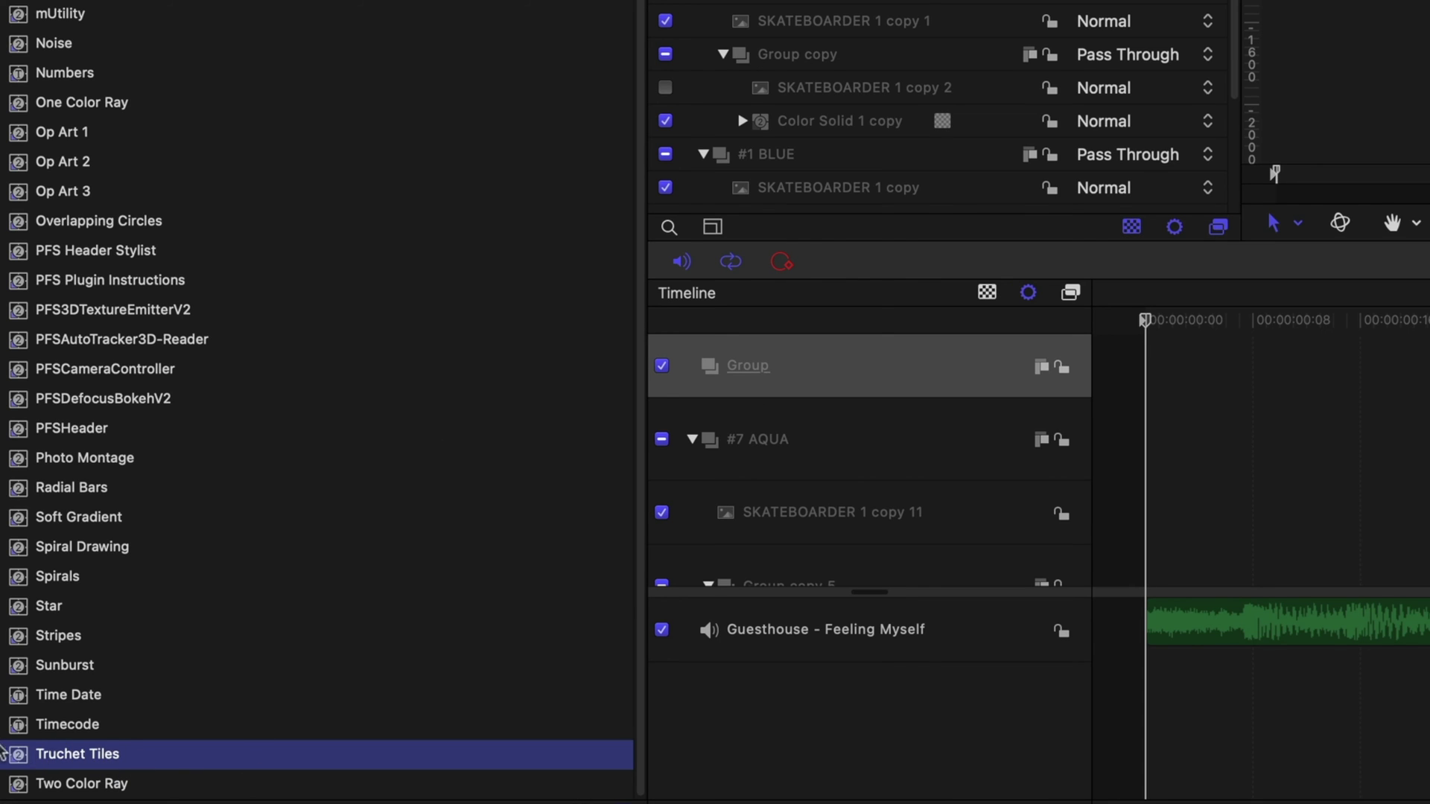
pyautogui.moveTo(22, 758); pyautogui.dragTo(784, 29)
# Set the Truchet Tiles shape to Dots and lighten the dark tile colour to grey
pyautogui.click(222, 63)
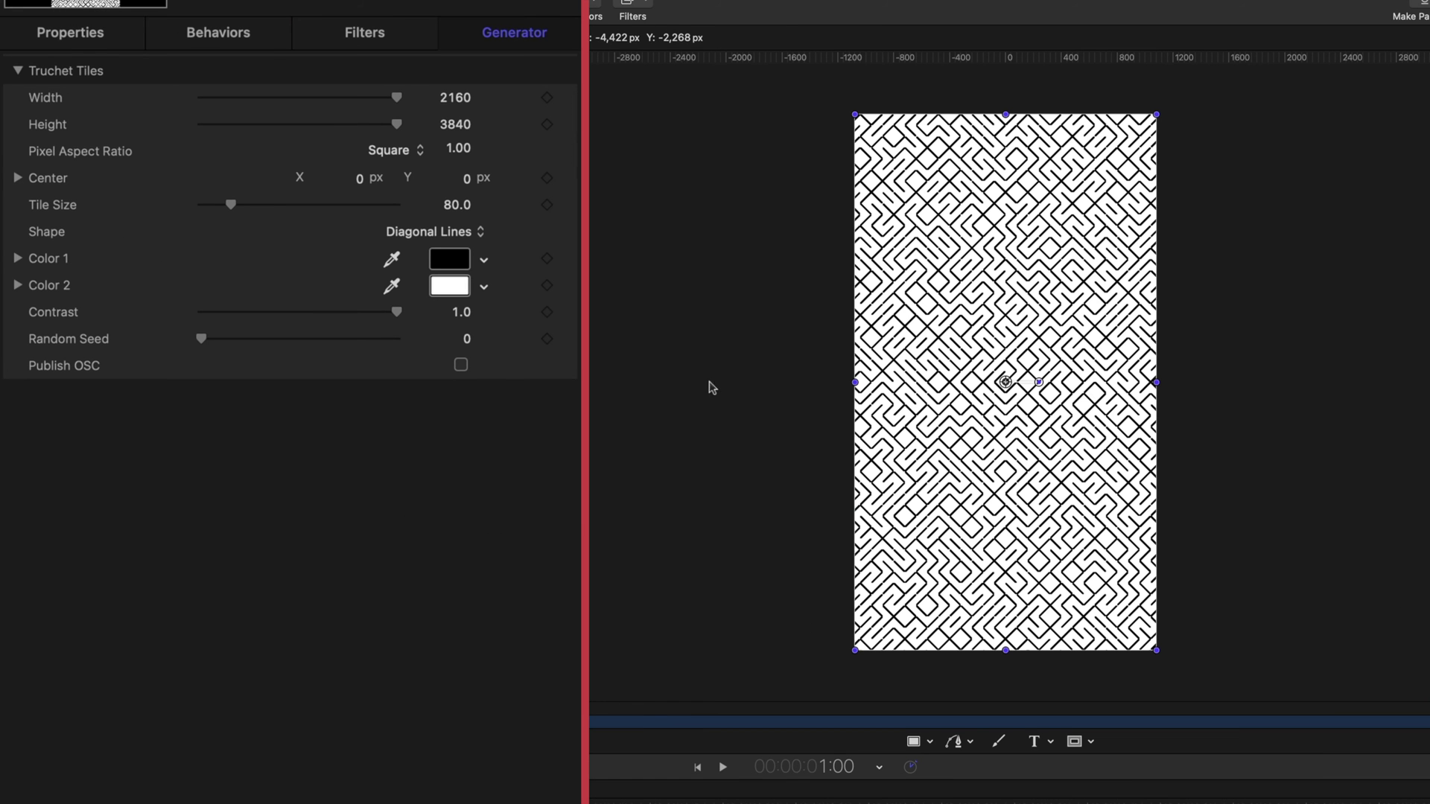
pyautogui.click(428, 232)
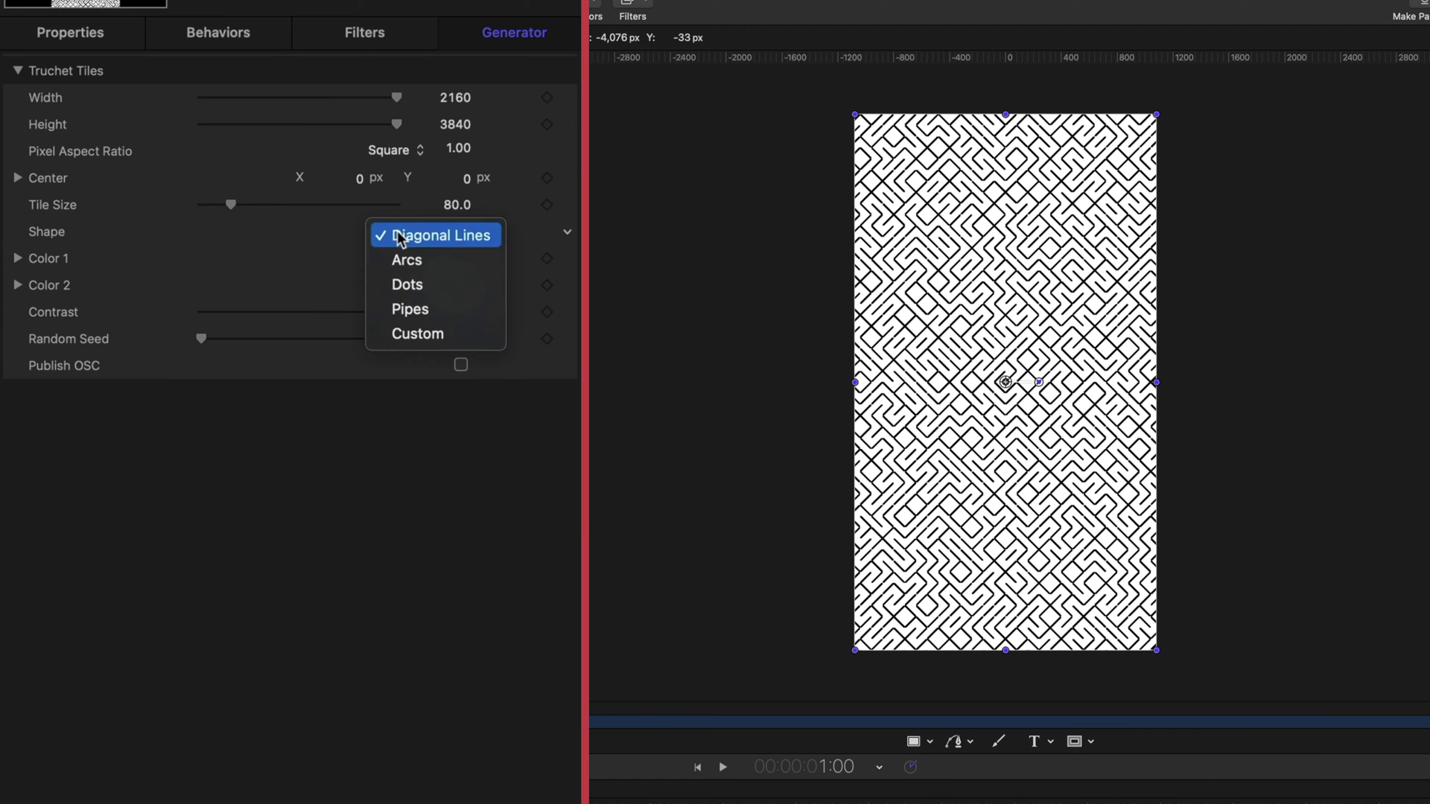
pyautogui.click(415, 284)
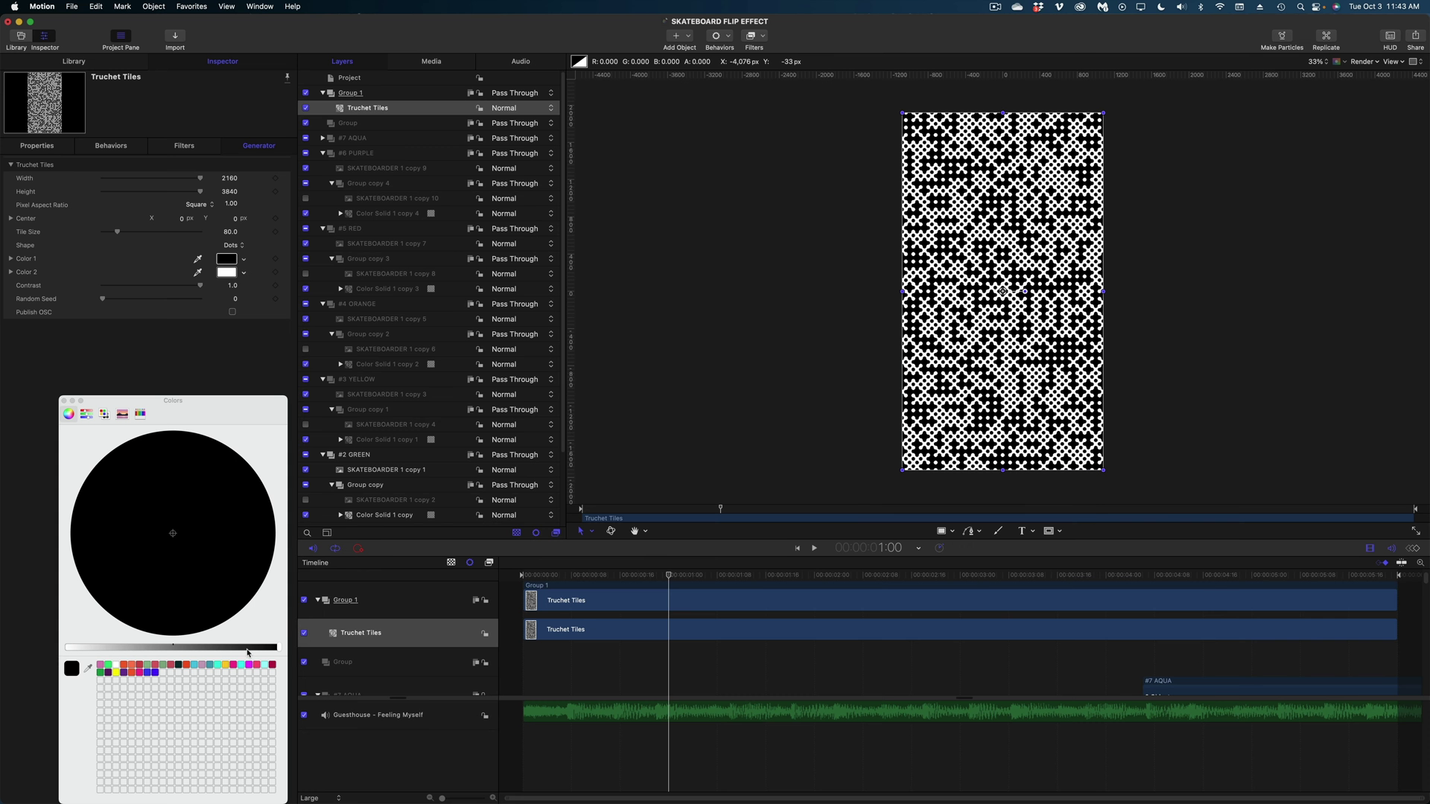
pyautogui.moveTo(279, 647); pyautogui.dragTo(225, 649)
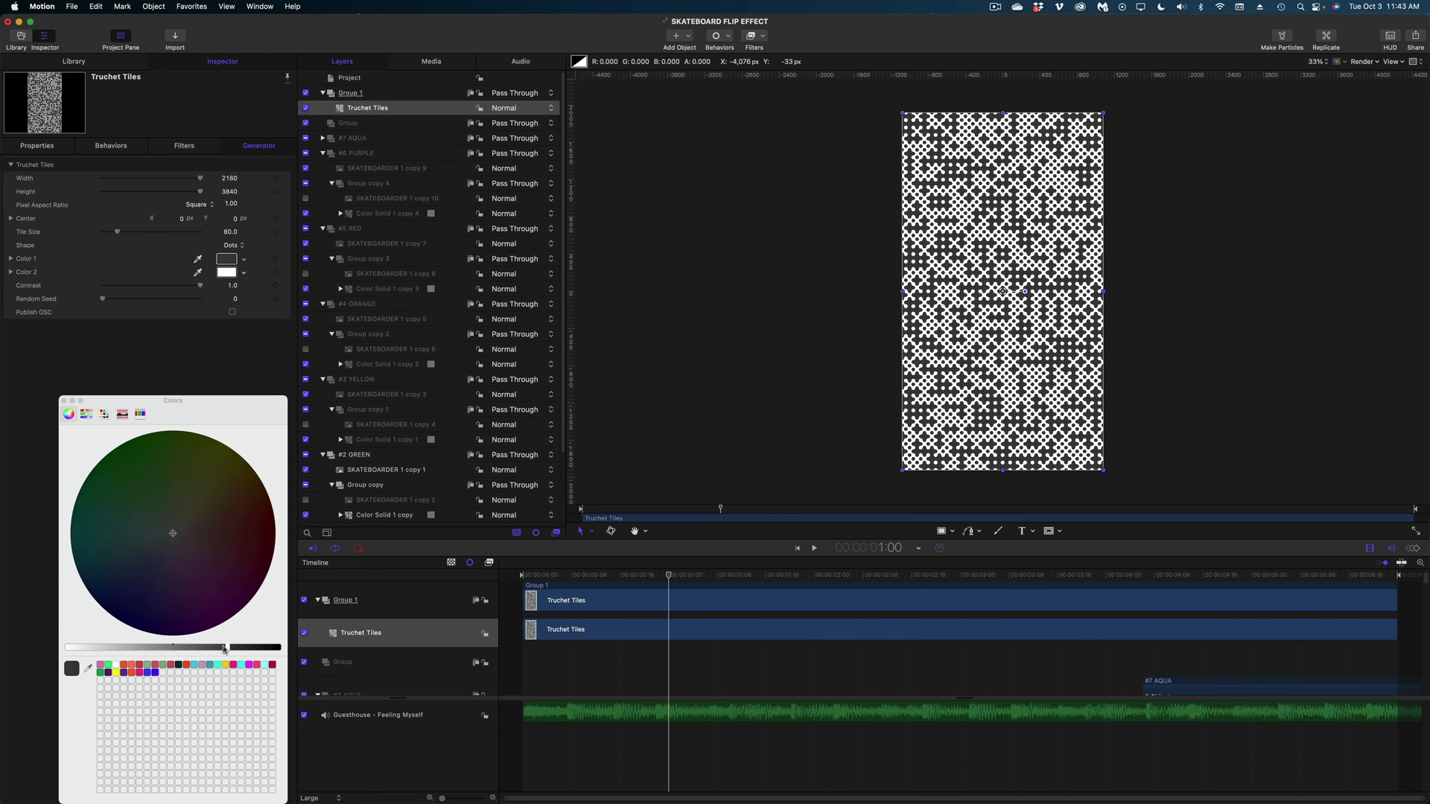
# Close the Colors window and set the Truchet Tiles layer's blend mode to Soft Light
pyautogui.click(64, 400)
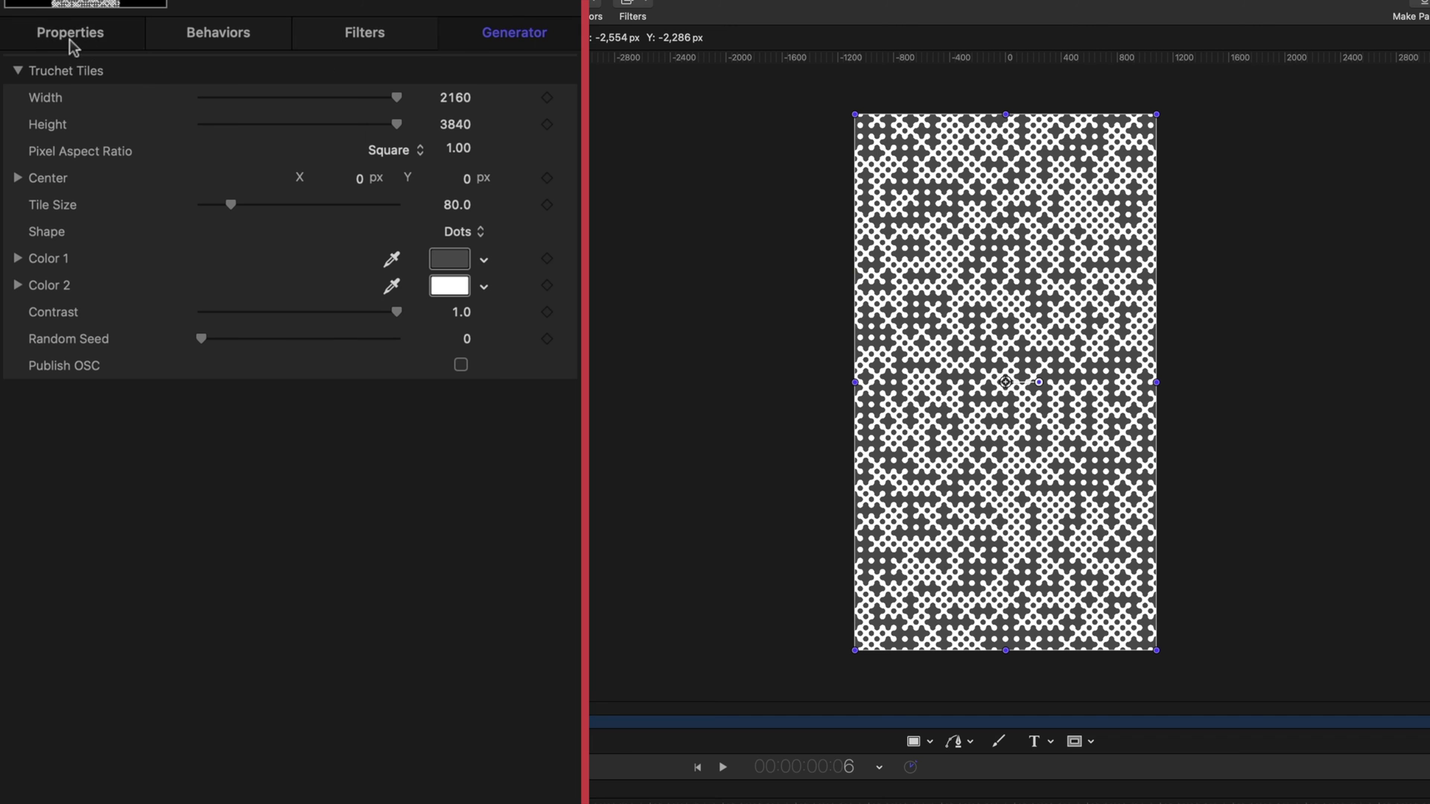
pyautogui.click(70, 35)
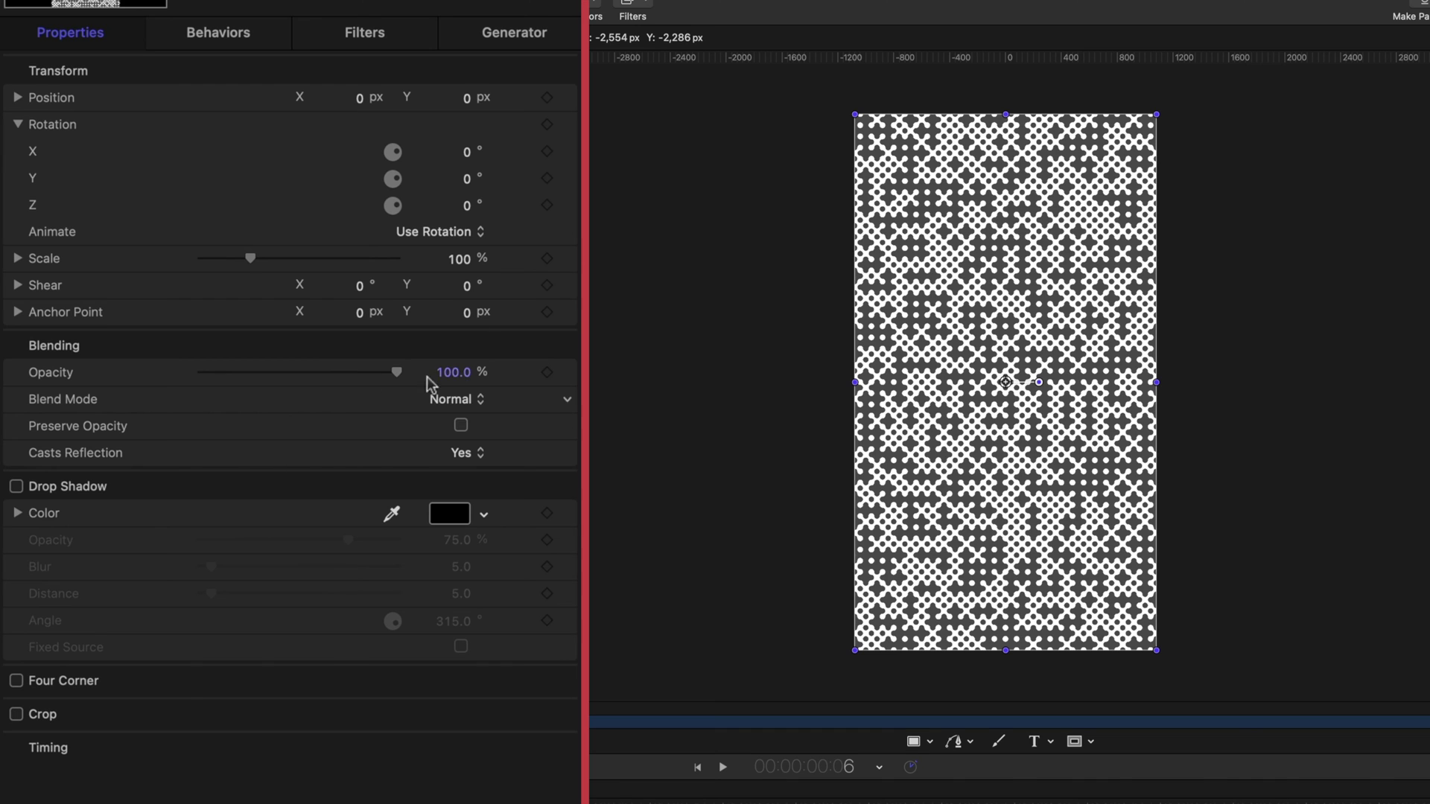
pyautogui.click(464, 402)
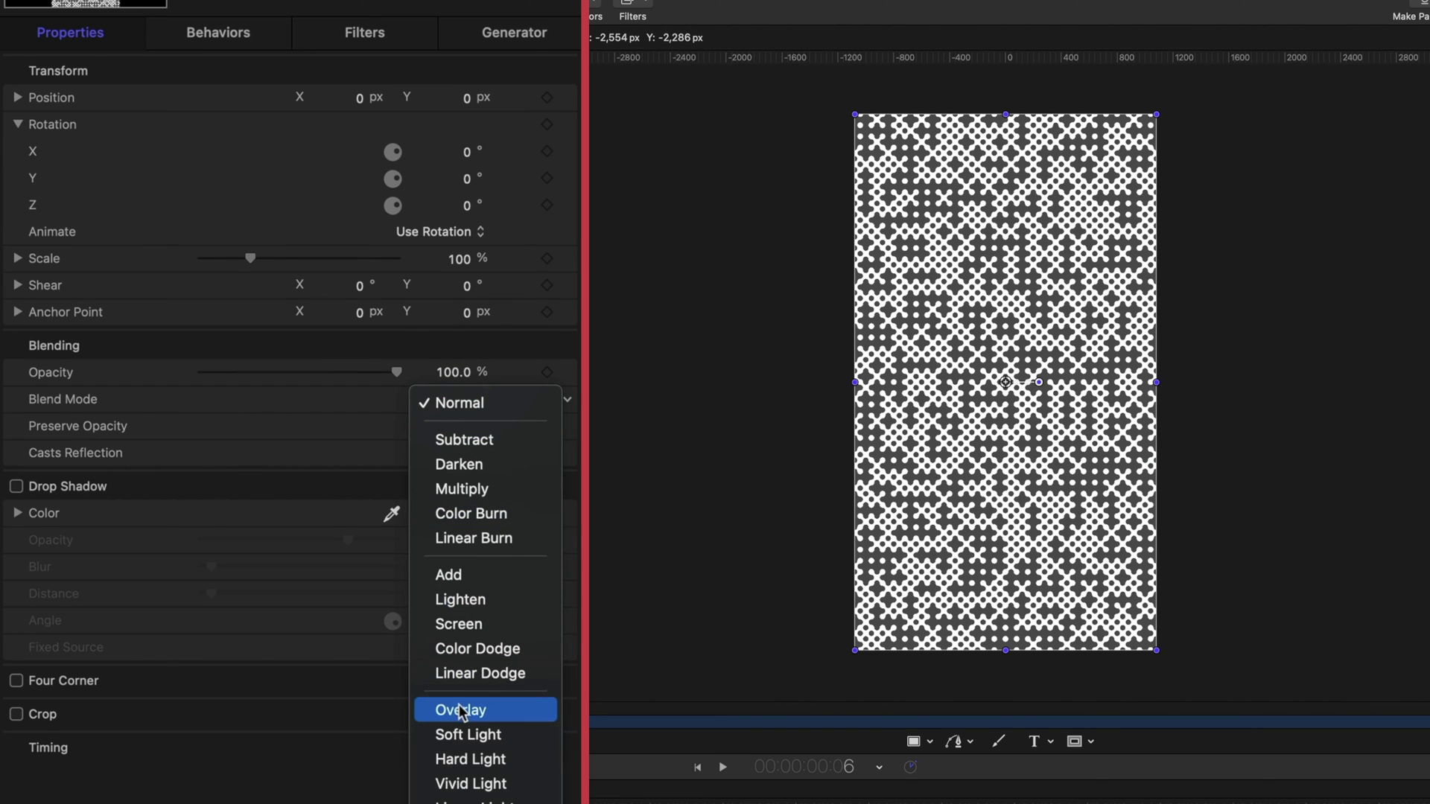
pyautogui.click(464, 733)
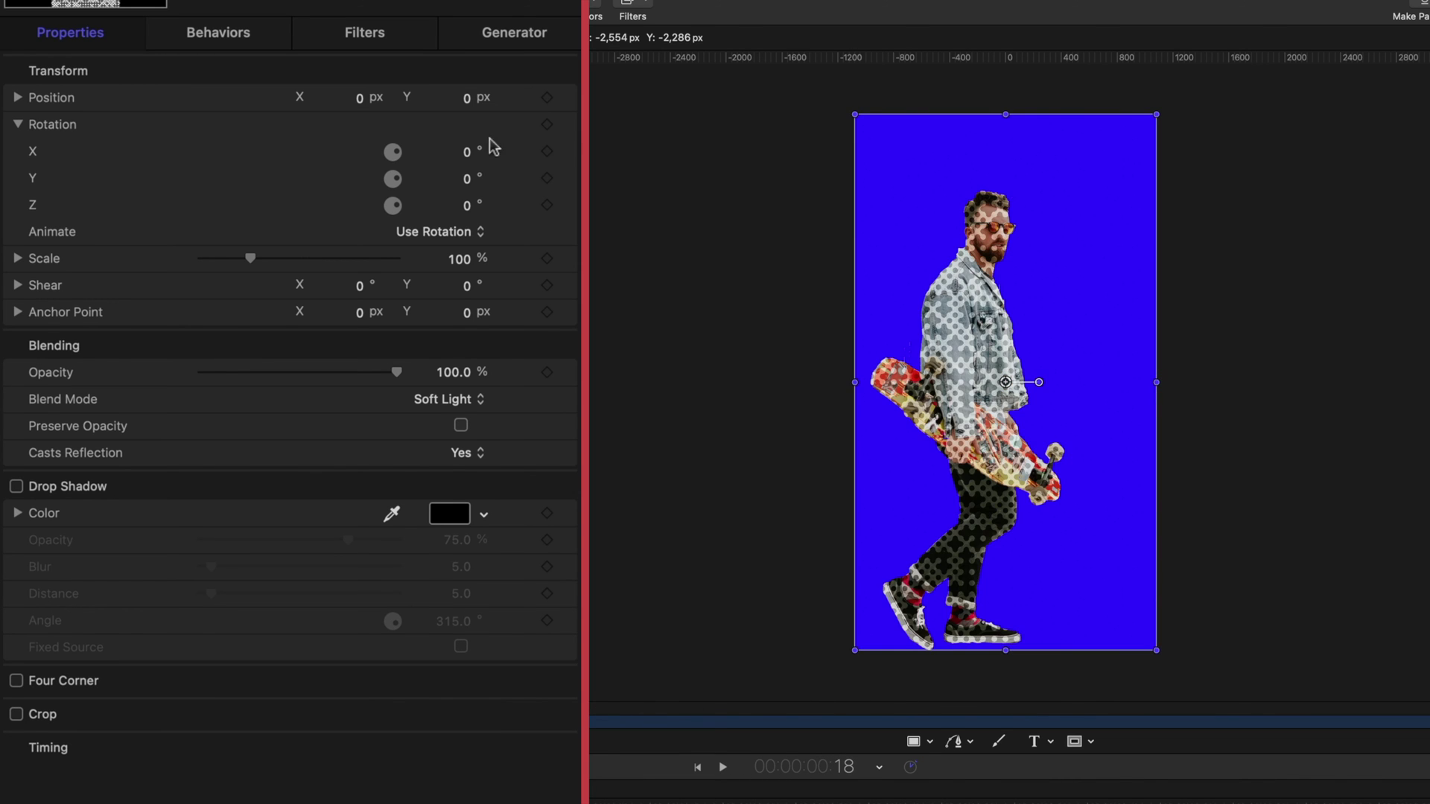
# Shrink the Truchet Tiles generator's tile size to 47
pyautogui.click(535, 46)
pyautogui.moveTo(239, 209); pyautogui.dragTo(211, 217)
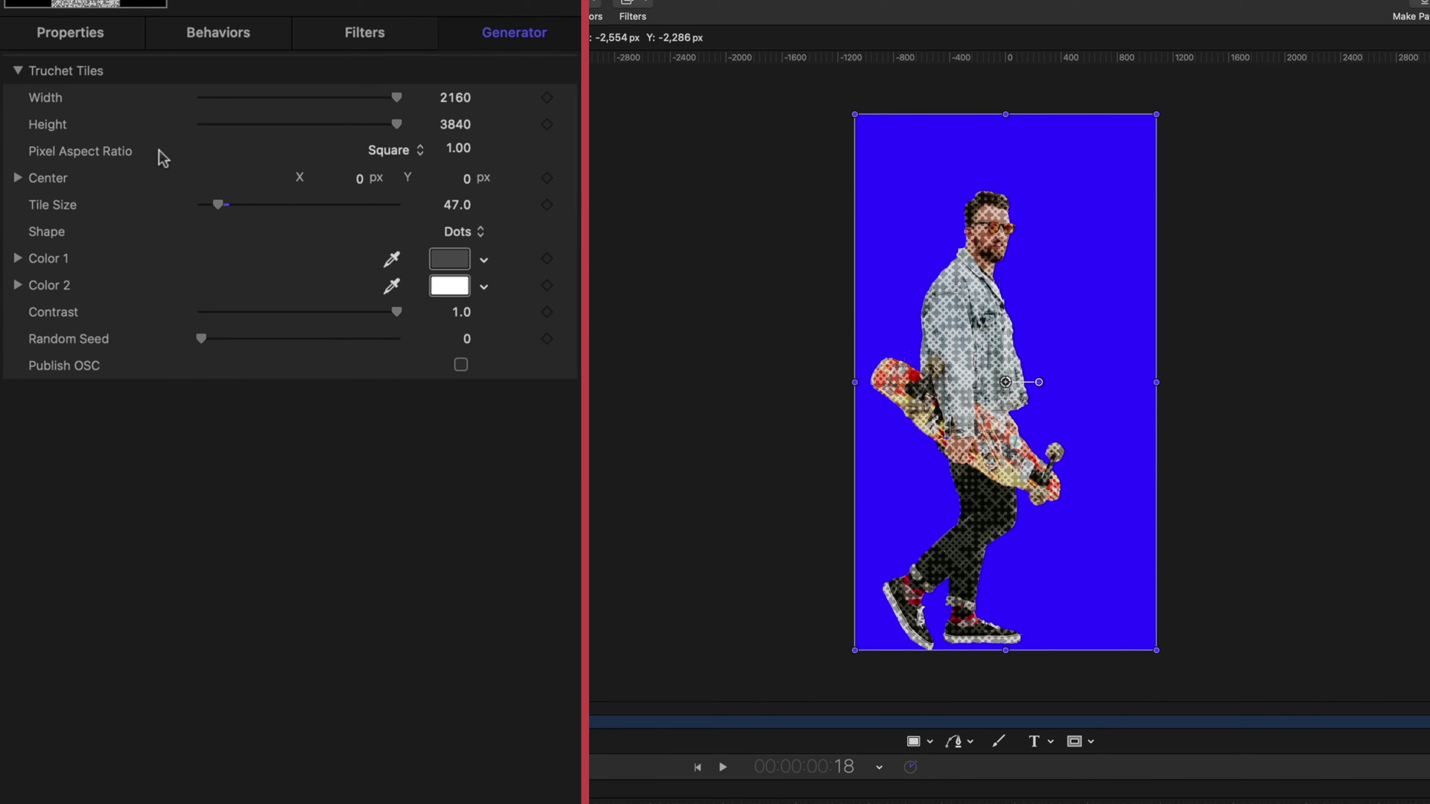
pyautogui.click(103, 39)
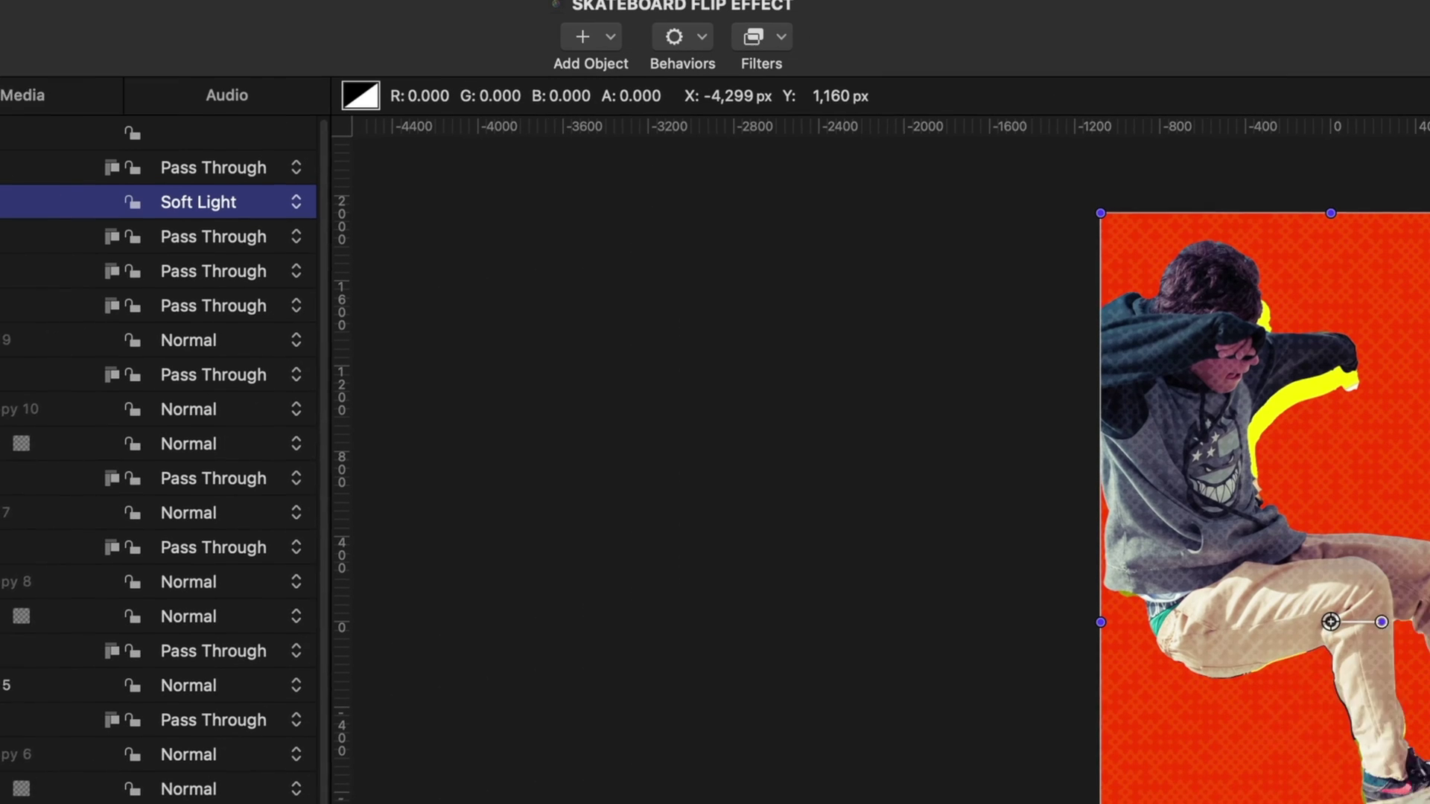
pyautogui.click(640, 46)
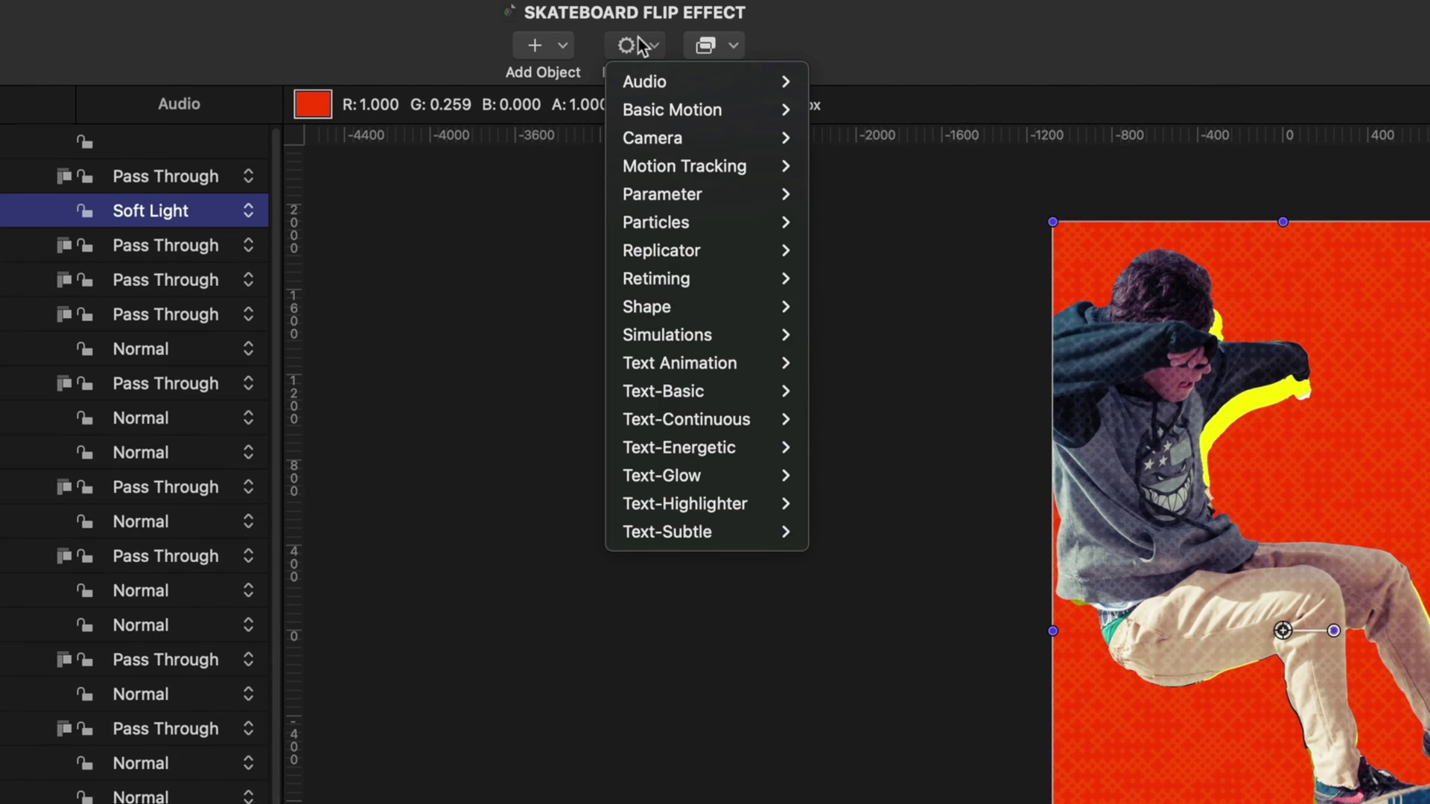
# Add a Randomize parameter behavior applied to the Truchet Tiles' Tile Size
pyautogui.moveTo(655, 193)
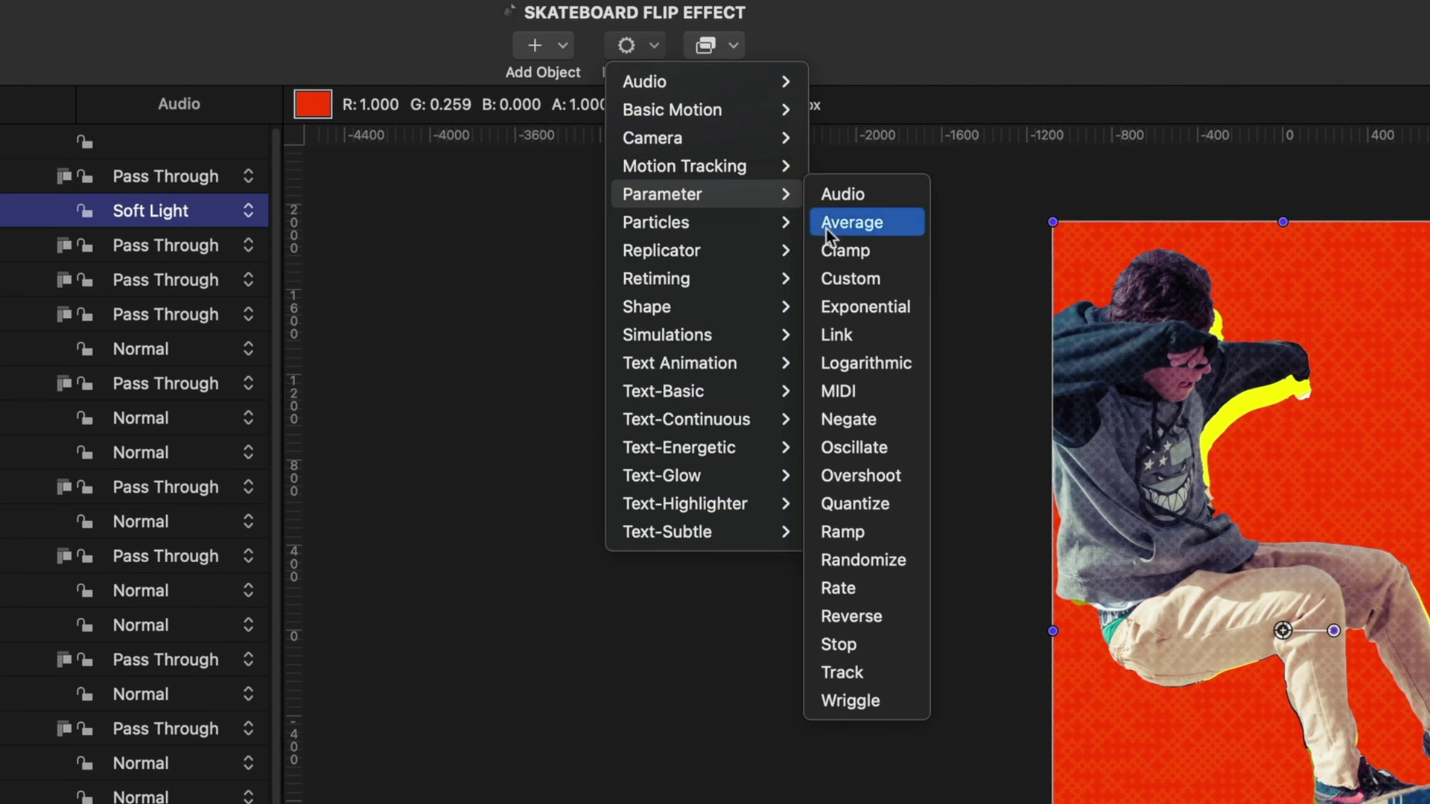
pyautogui.click(856, 559)
pyautogui.click(280, 287)
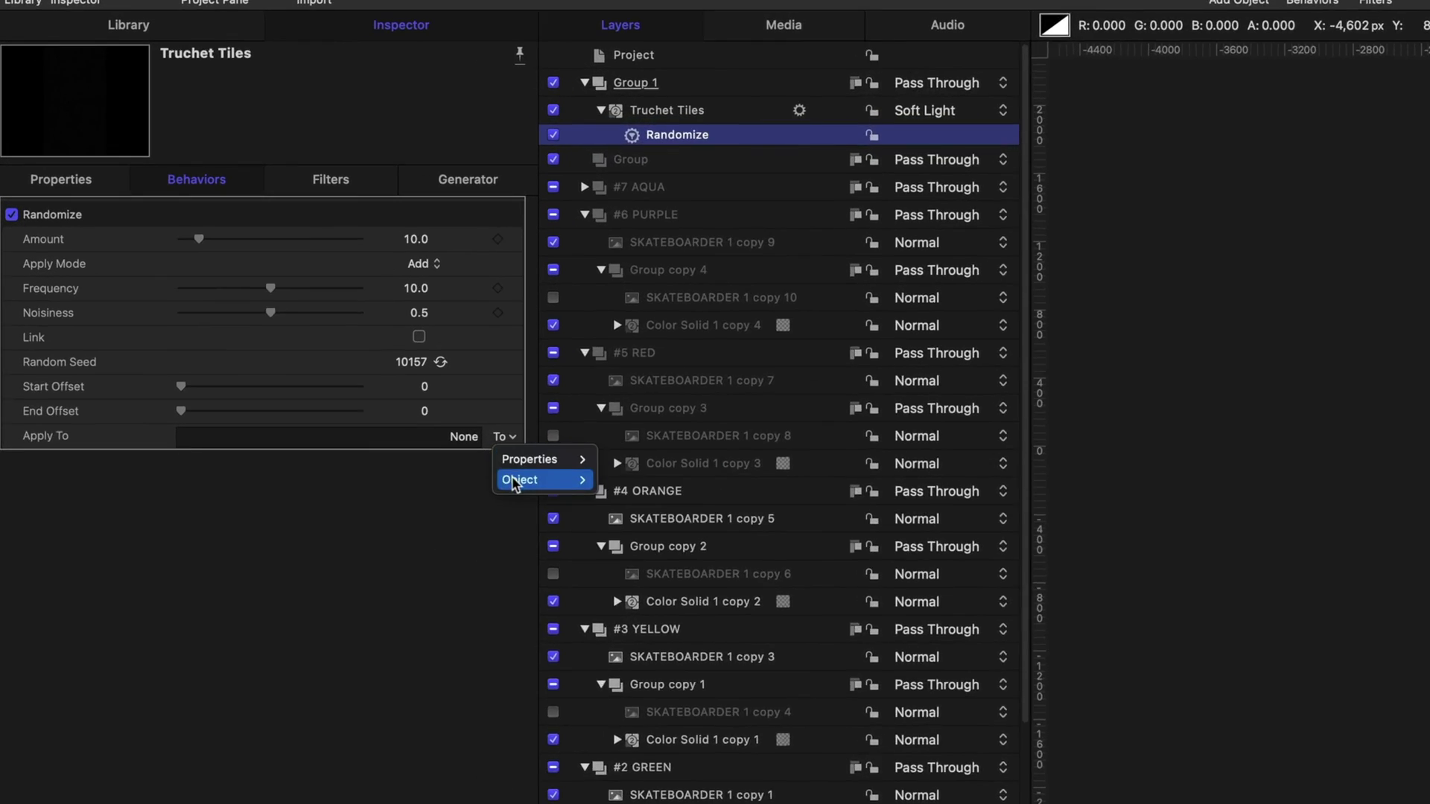
pyautogui.moveTo(284, 310)
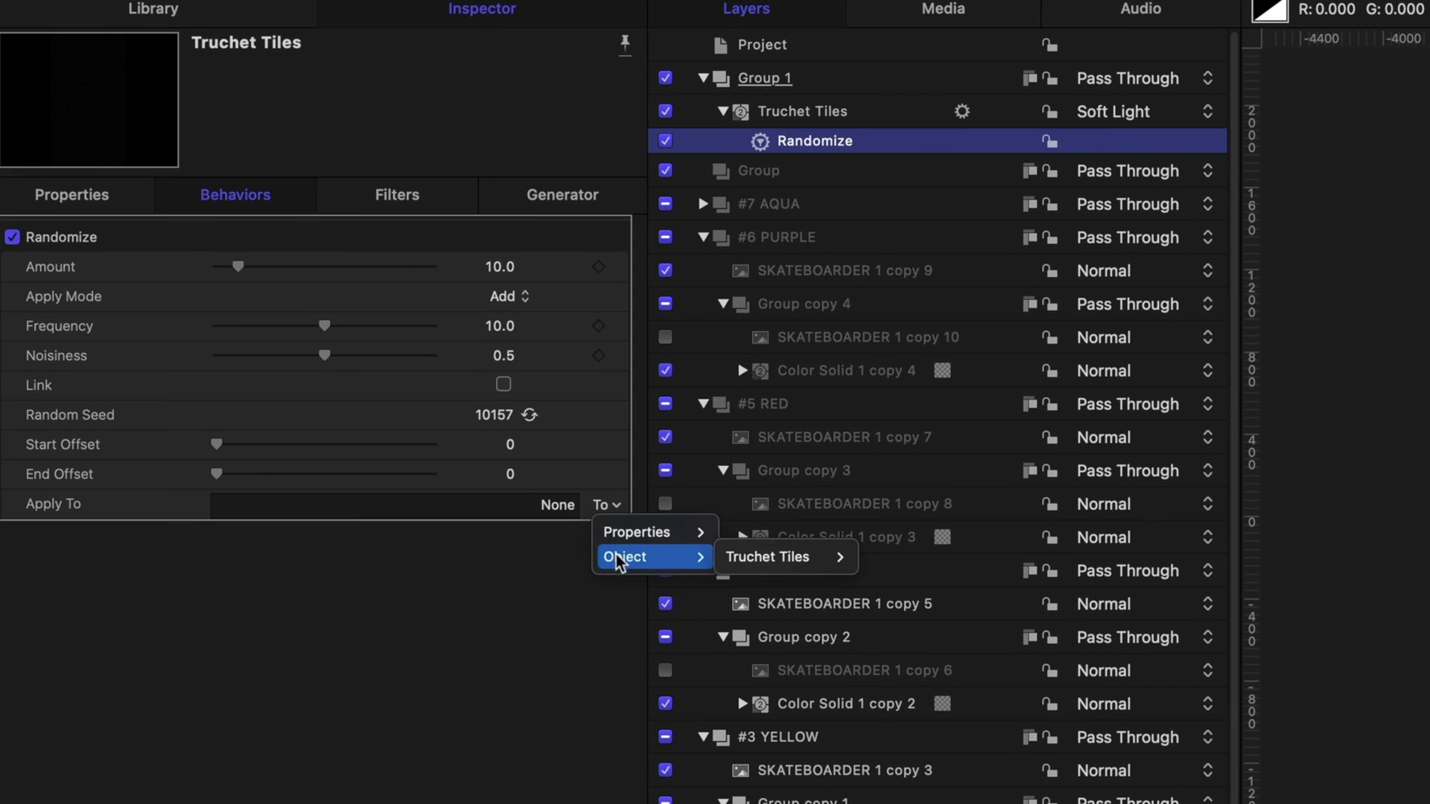
pyautogui.moveTo(761, 564)
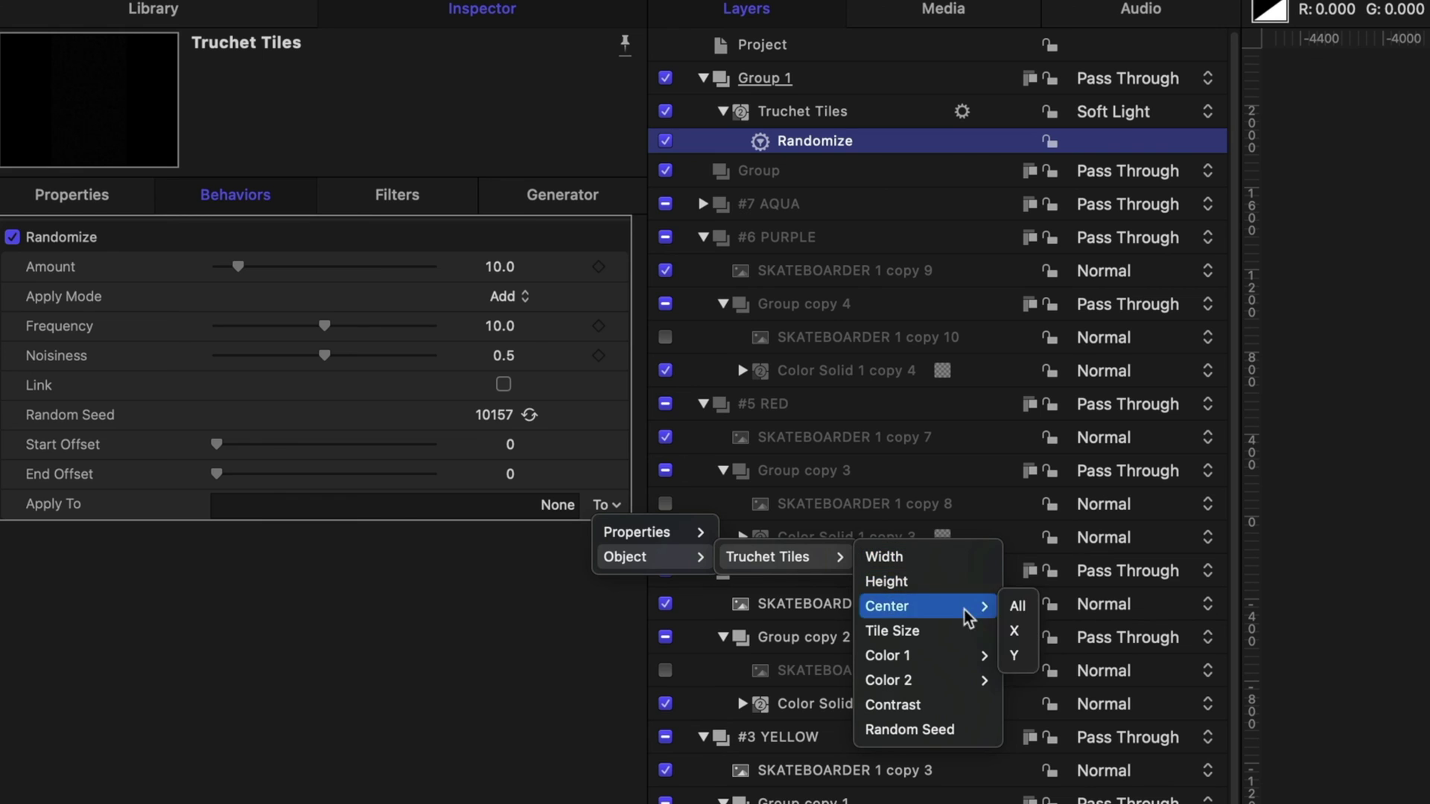
pyautogui.click(956, 630)
# Preview the randomized tiles, then lower the Randomize frequency to 3 and reduce noisiness
pyautogui.moveTo(726, 581); pyautogui.dragTo(826, 588)
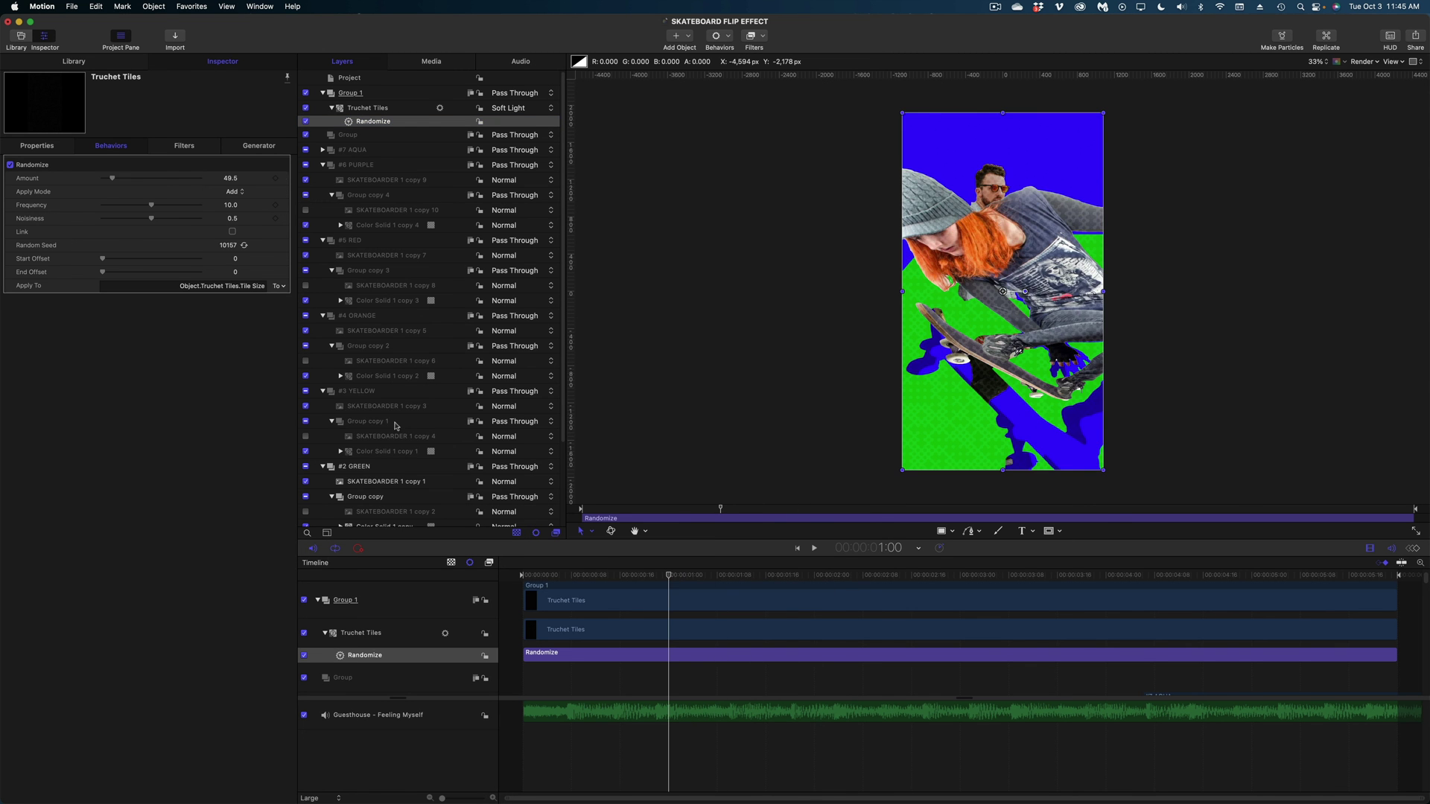
pyautogui.press('space')
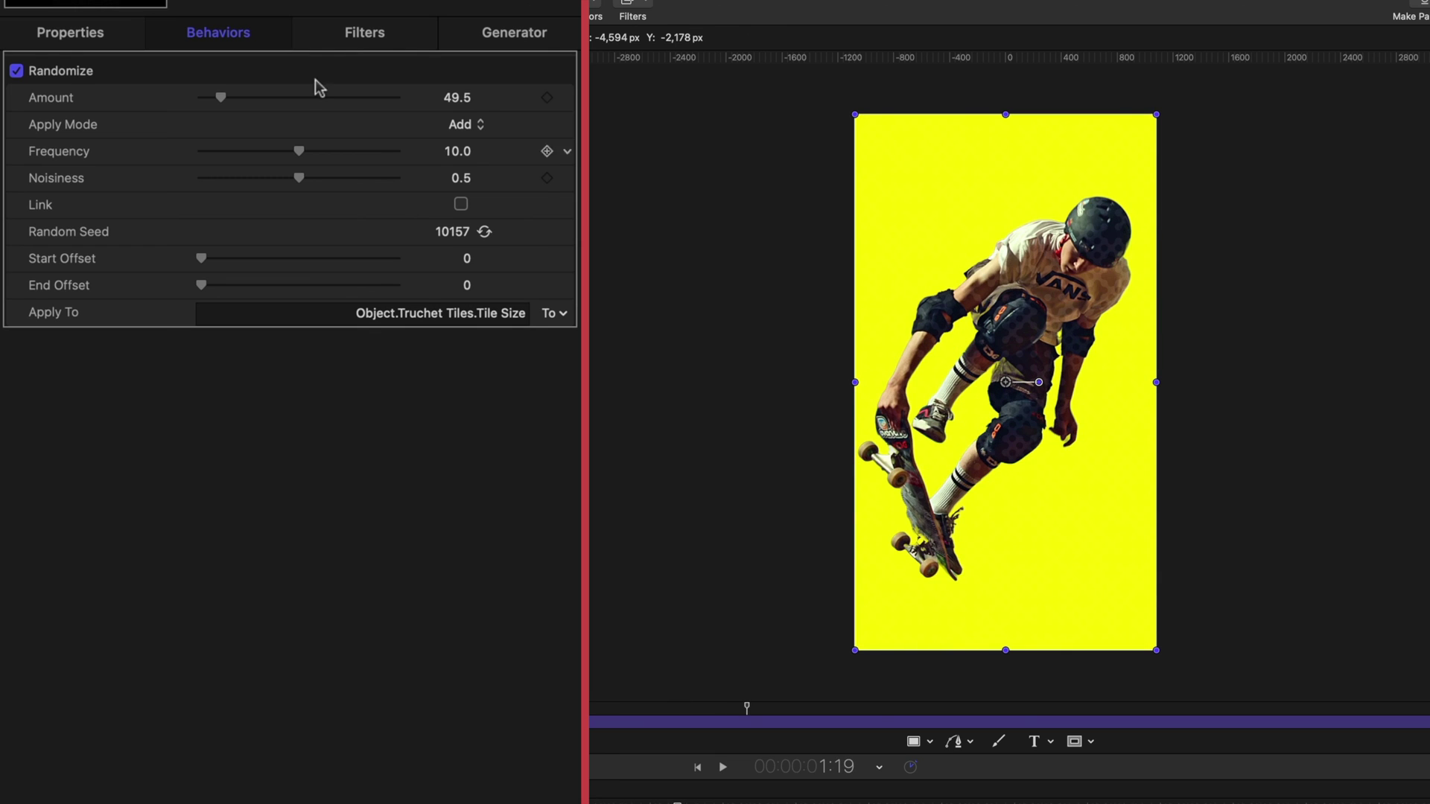
pyautogui.moveTo(298, 150); pyautogui.dragTo(231, 152)
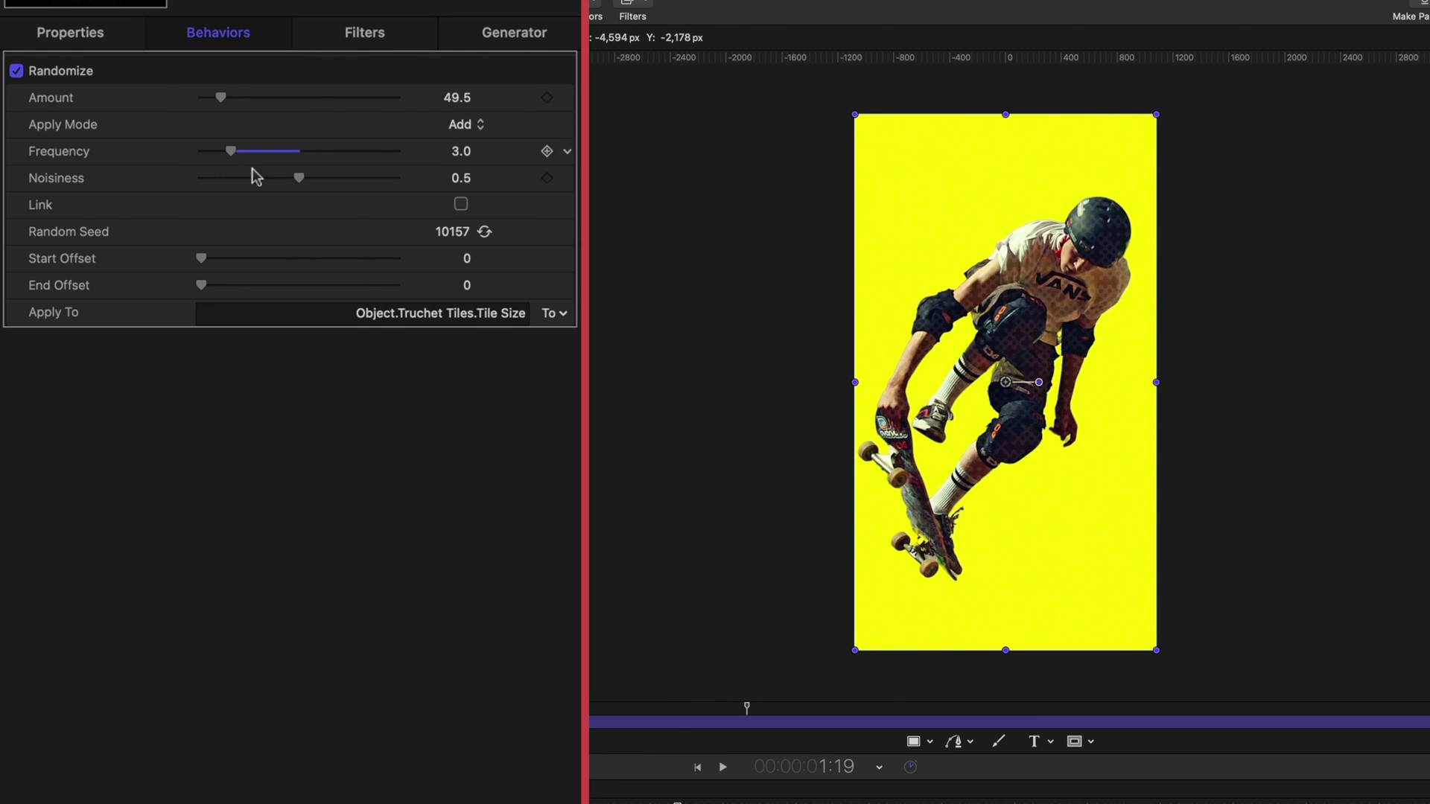
pyautogui.click(257, 177)
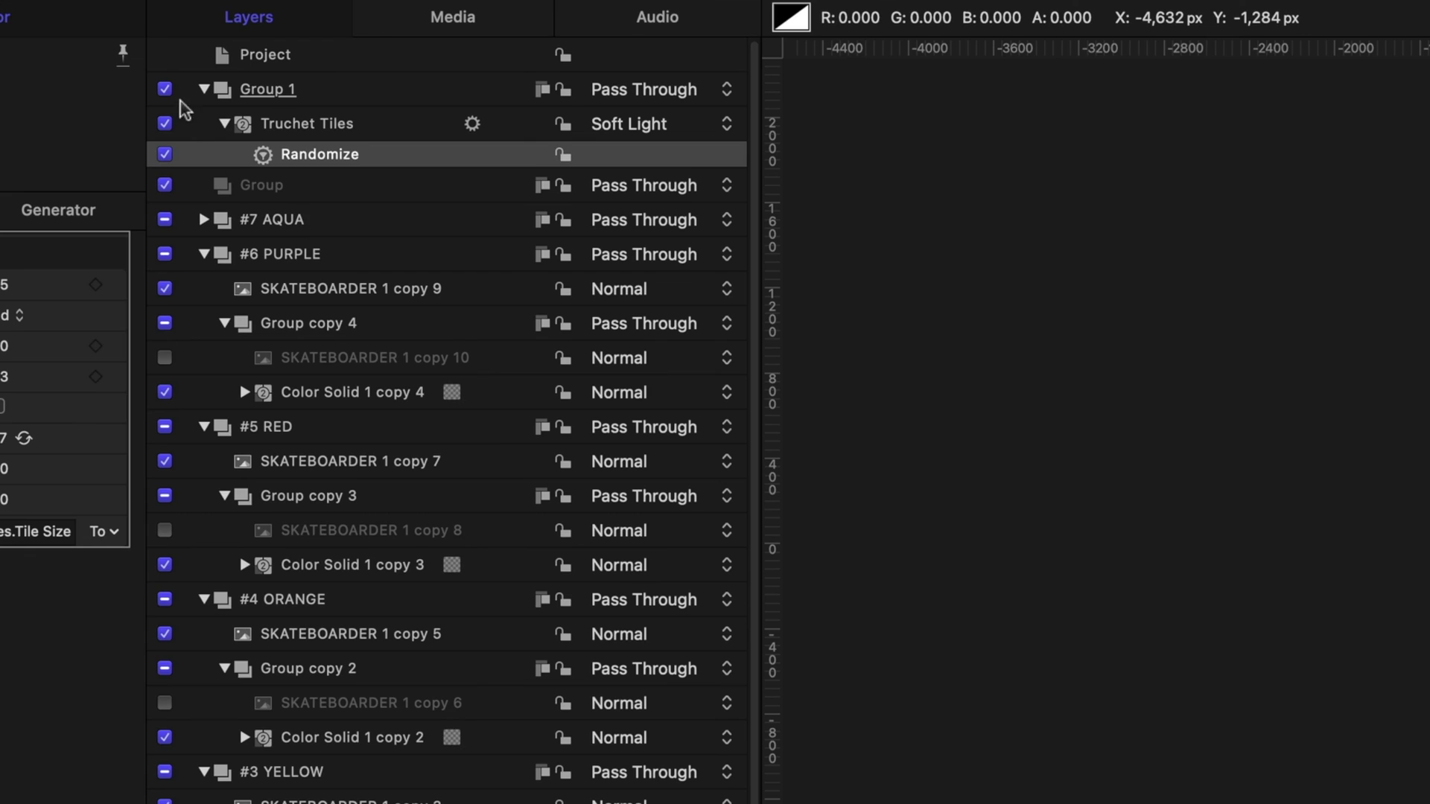
# Collapse the PURPLE, RED, ORANGE, YELLOW, GREEN and BLUE groups in the layer list
pyautogui.click(204, 89)
pyautogui.click(204, 89)
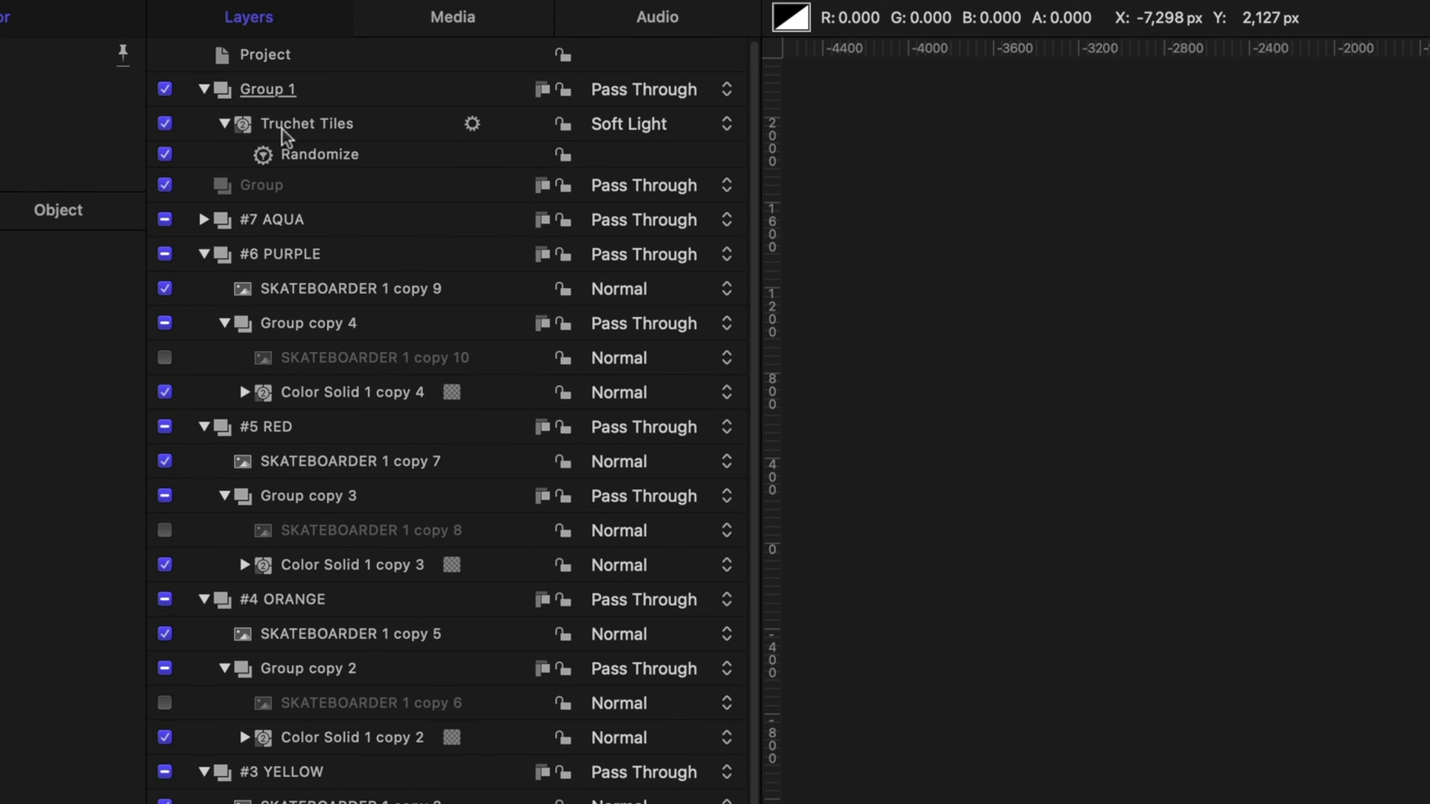
pyautogui.click(264, 95)
pyautogui.click(204, 254)
pyautogui.click(204, 288)
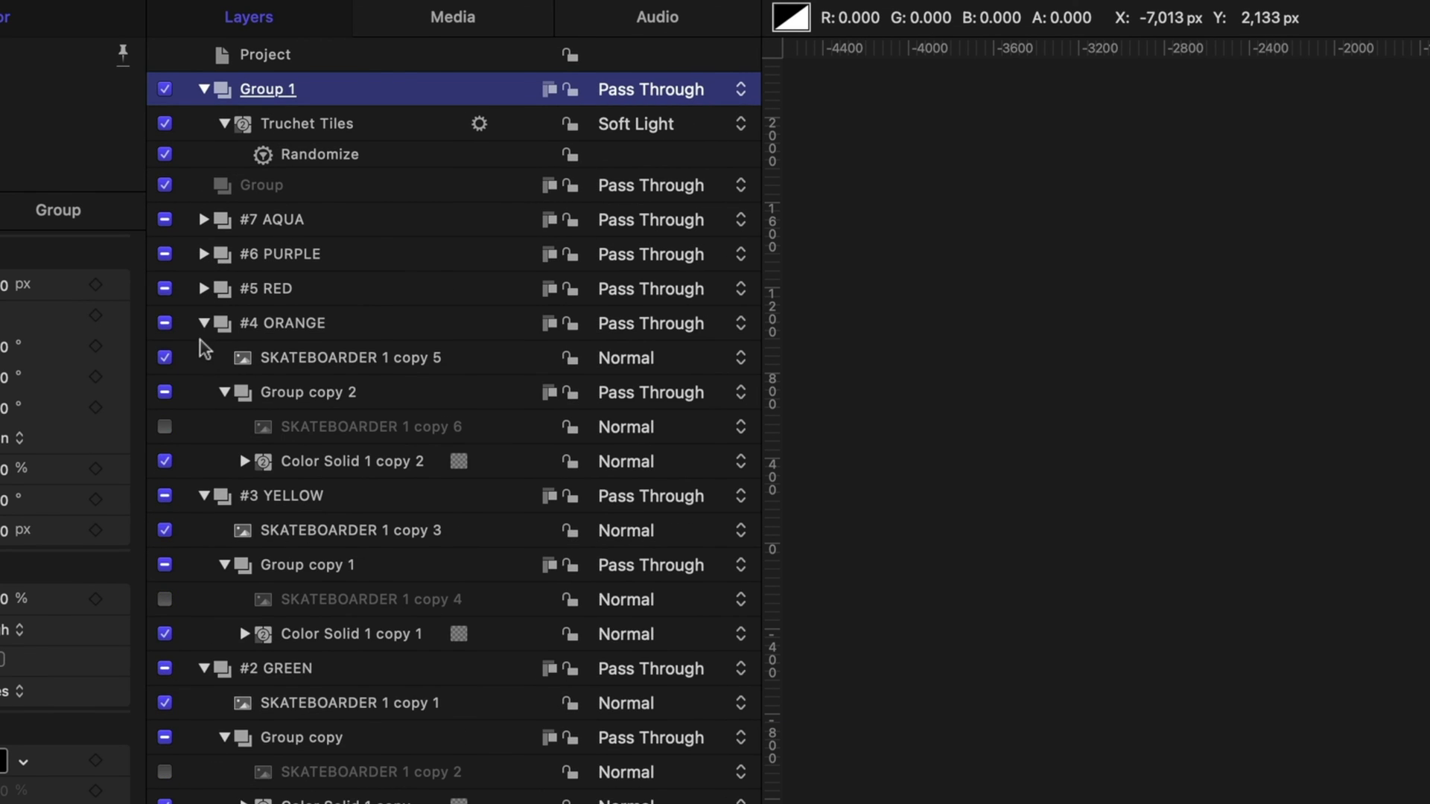
pyautogui.click(204, 323)
pyautogui.click(204, 357)
pyautogui.click(205, 391)
pyautogui.click(204, 426)
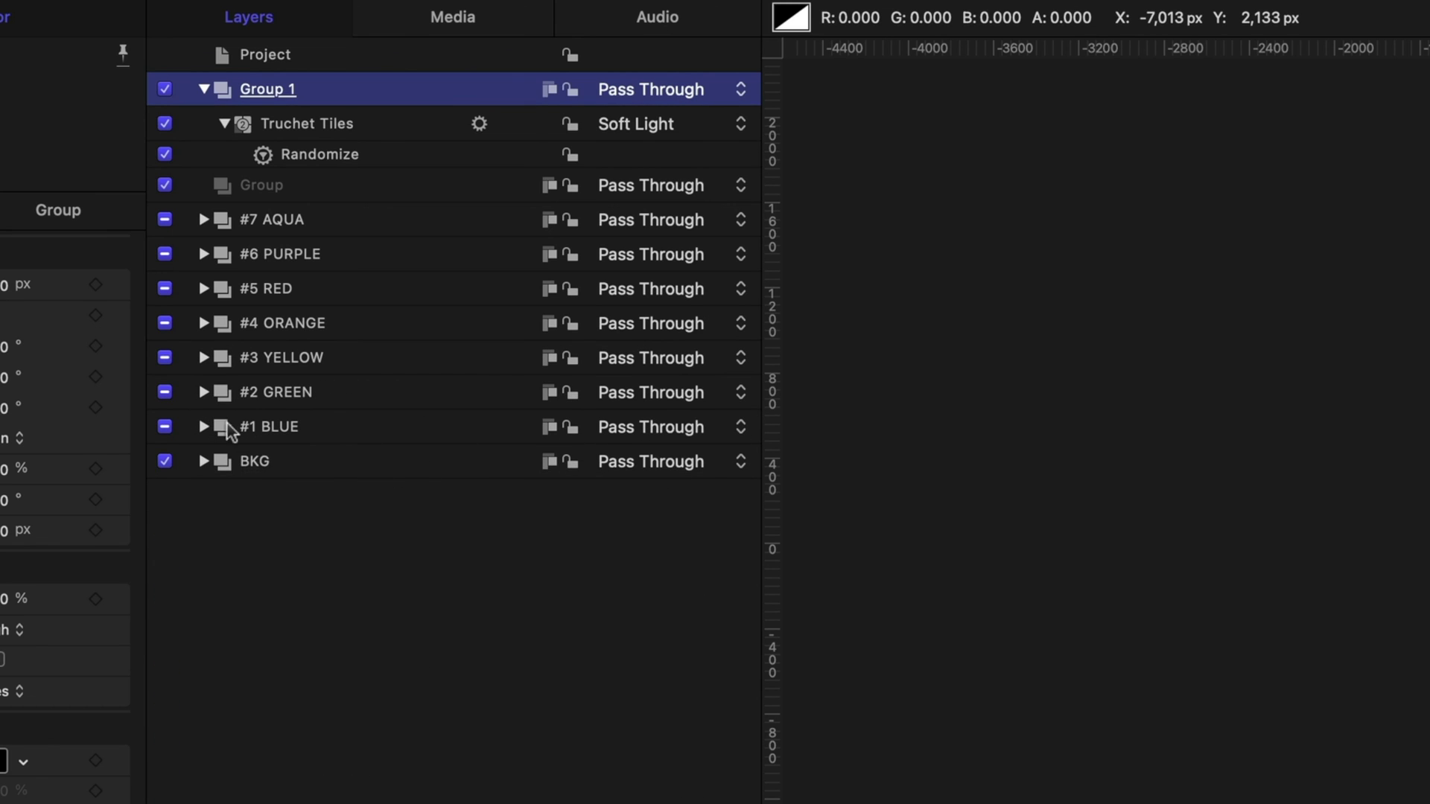
pyautogui.click(283, 459)
# Select every layer from Group 1 down to BKG and group them into a new group
pyautogui.click(204, 89)
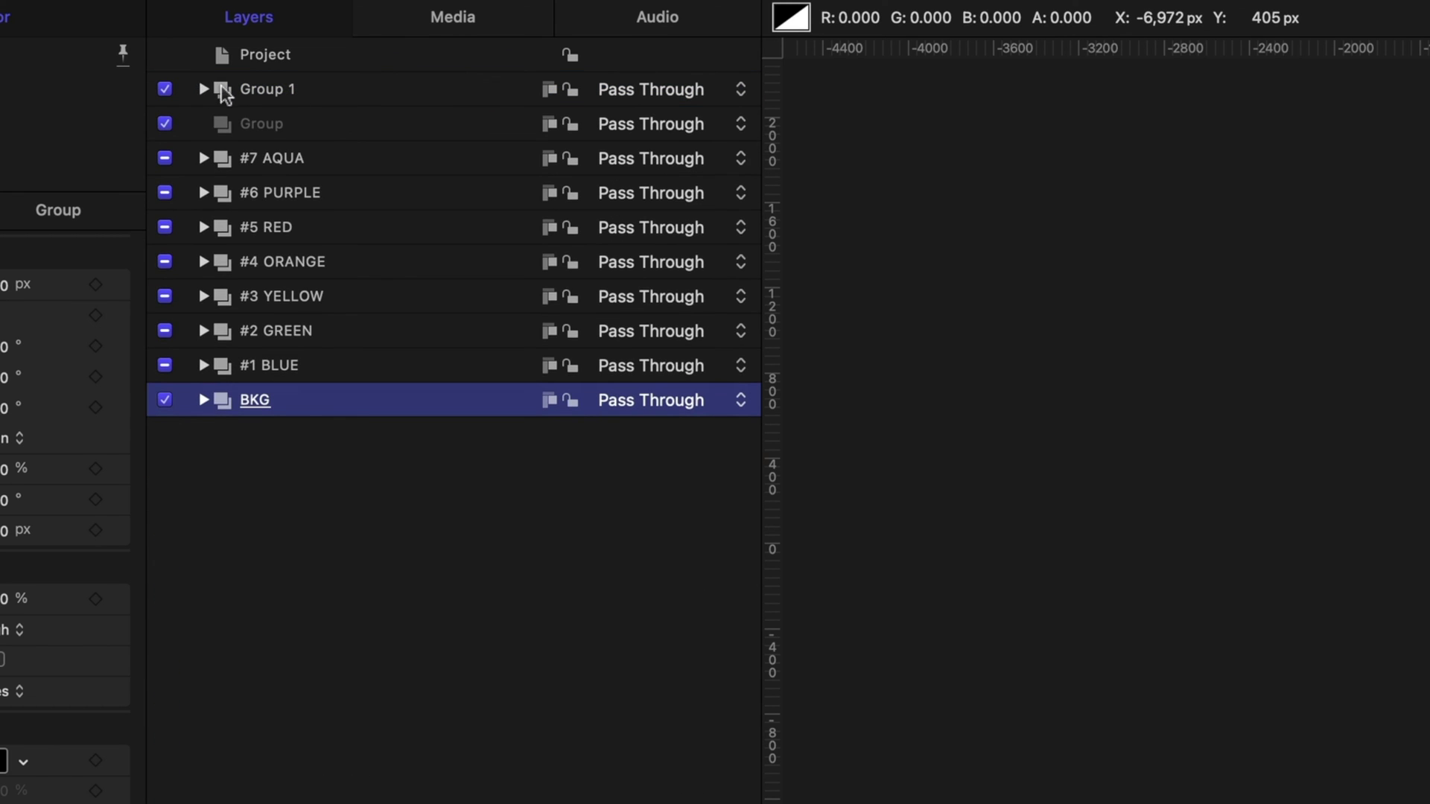
pyautogui.keyDown('shift'); pyautogui.click(248, 93); pyautogui.keyUp('shift')
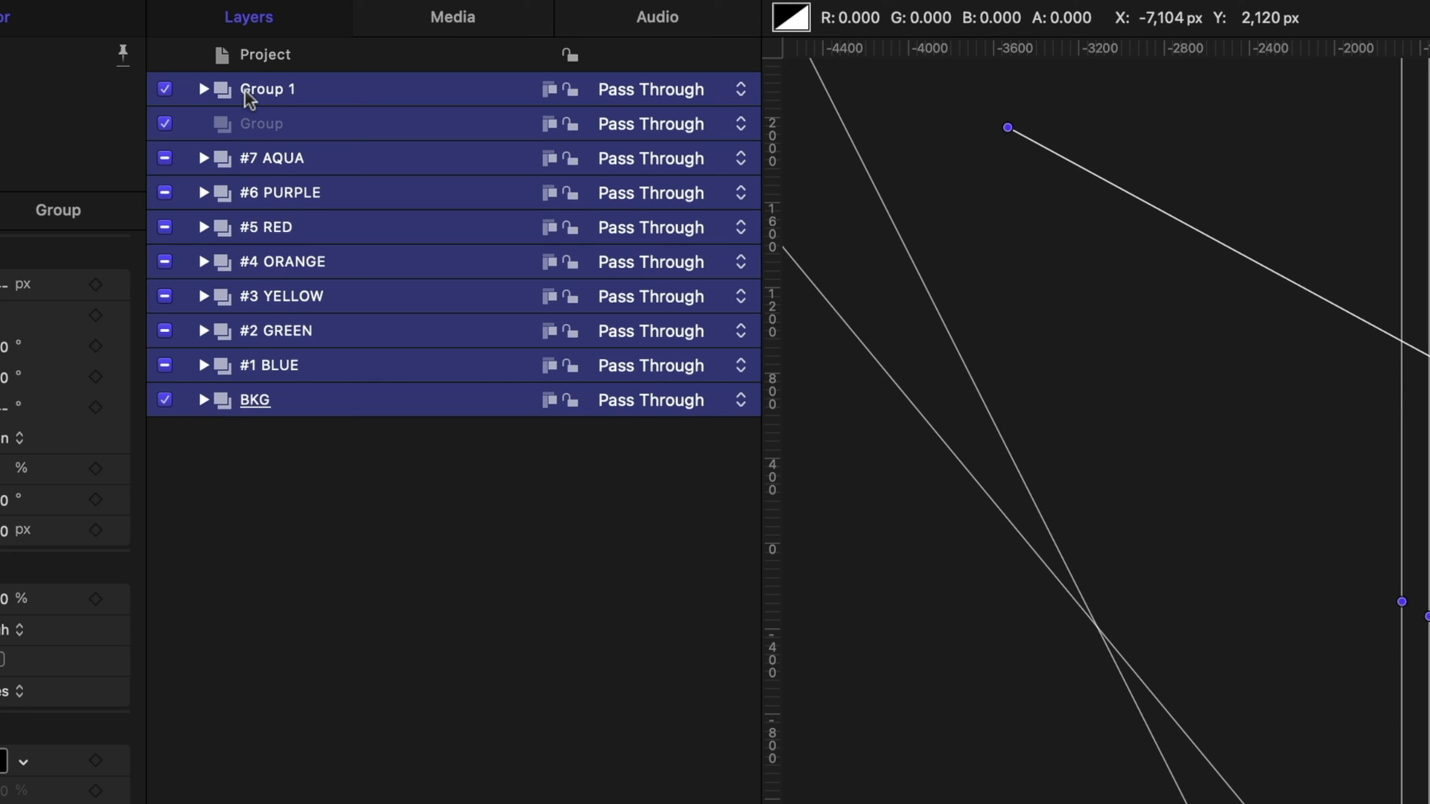
pyautogui.rightClick(248, 97)
pyautogui.click(324, 263)
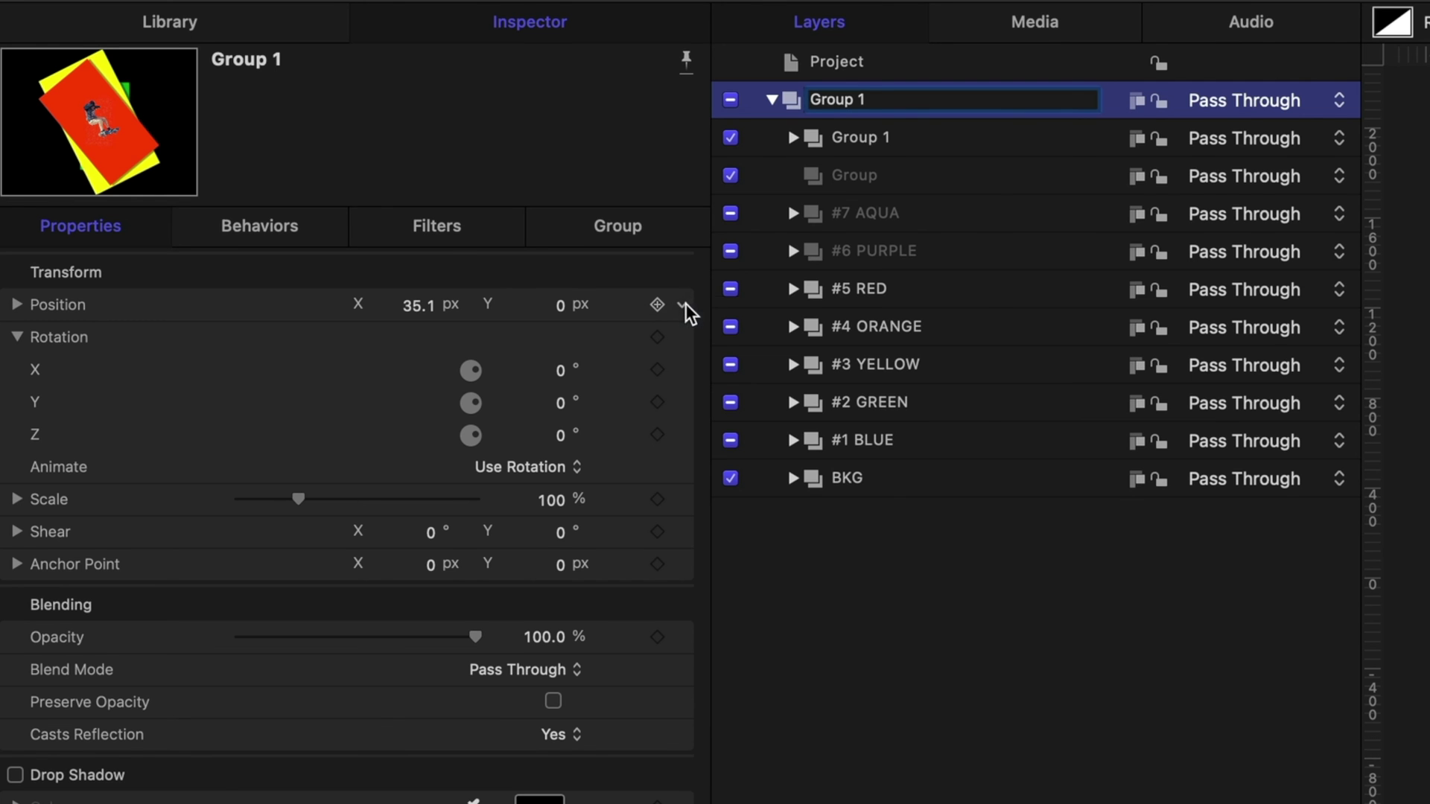
# Add a Randomize behavior to the new group's Position with an amount of 25 px
pyautogui.click(286, 178)
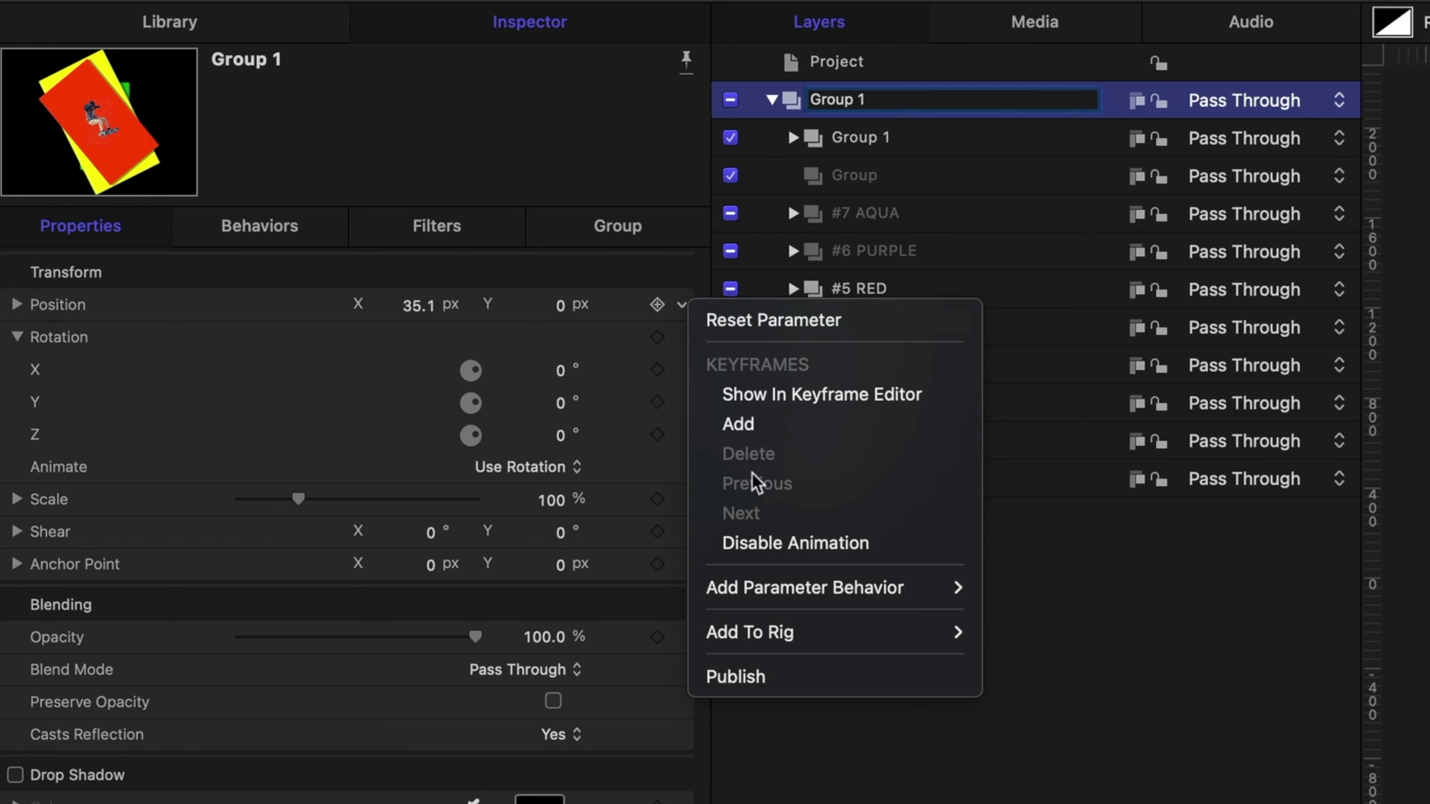
pyautogui.moveTo(799, 584)
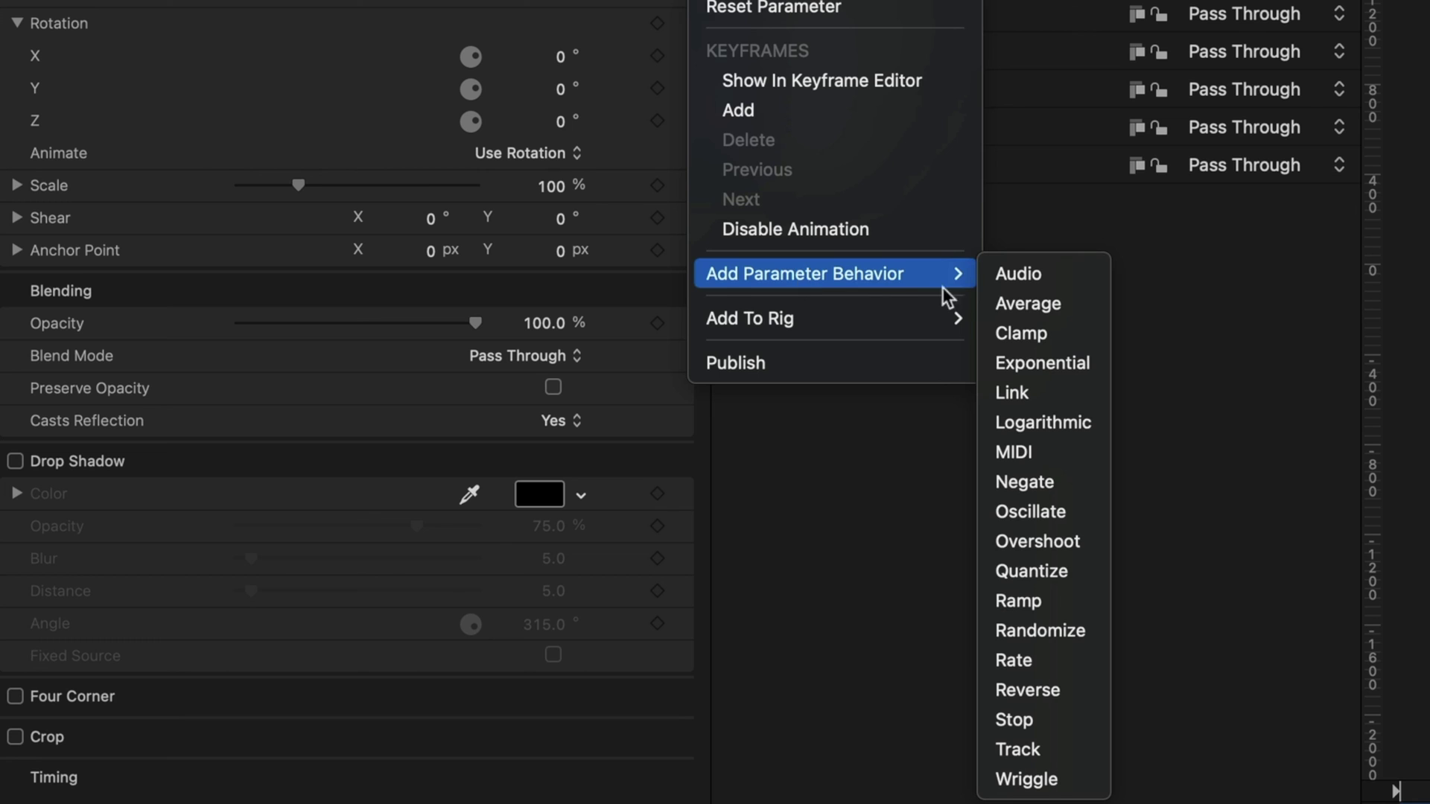
pyautogui.click(1035, 628)
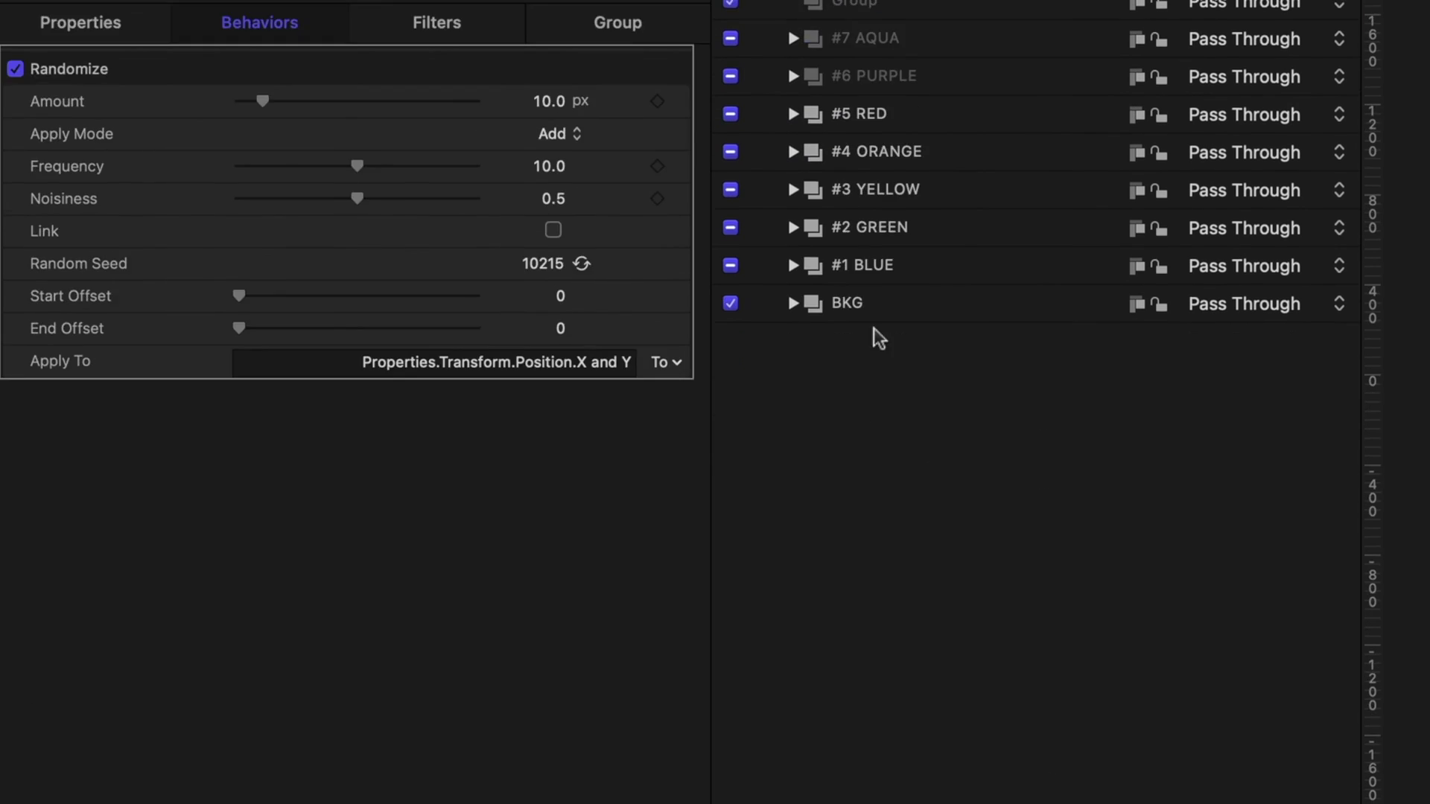
pyautogui.moveTo(261, 304); pyautogui.dragTo(283, 311)
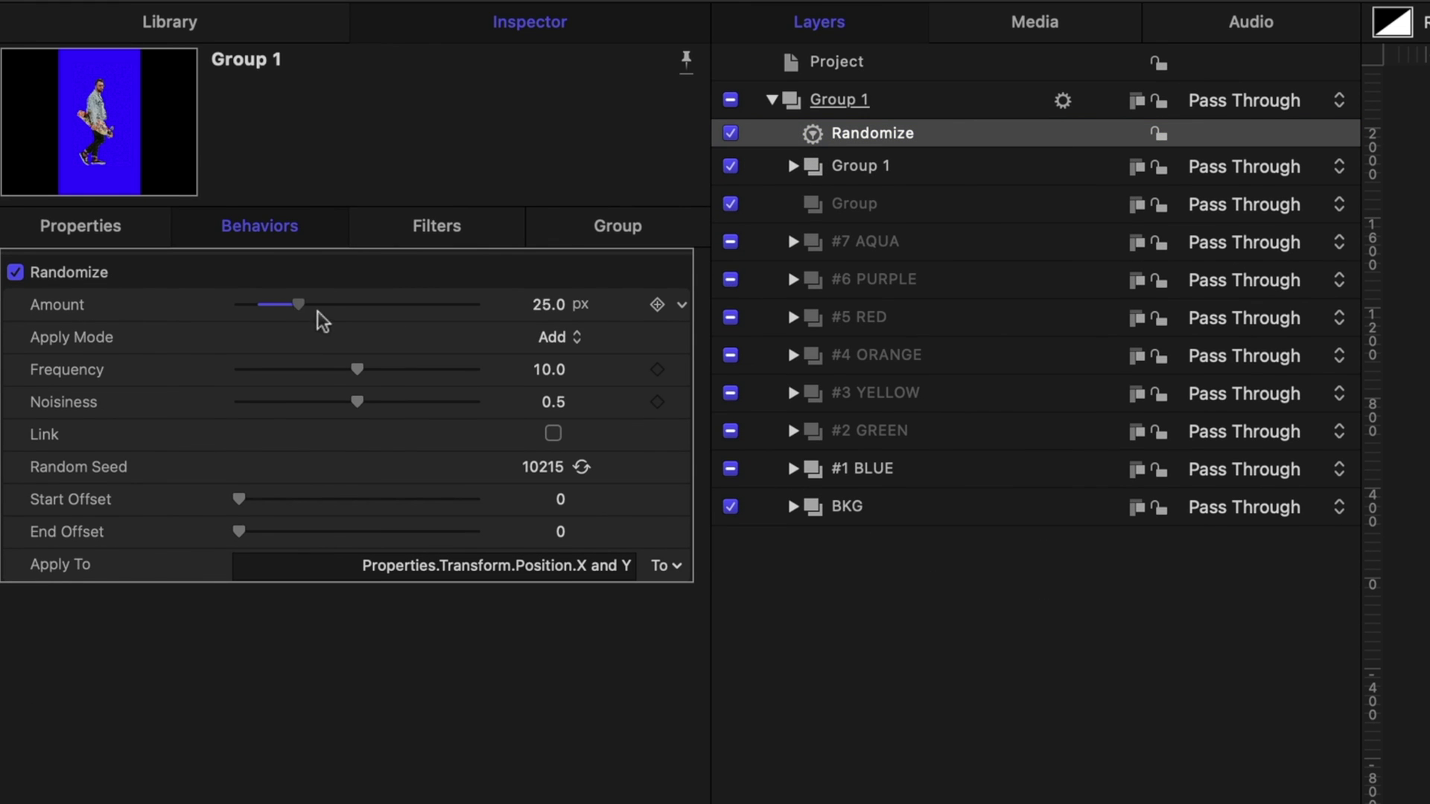